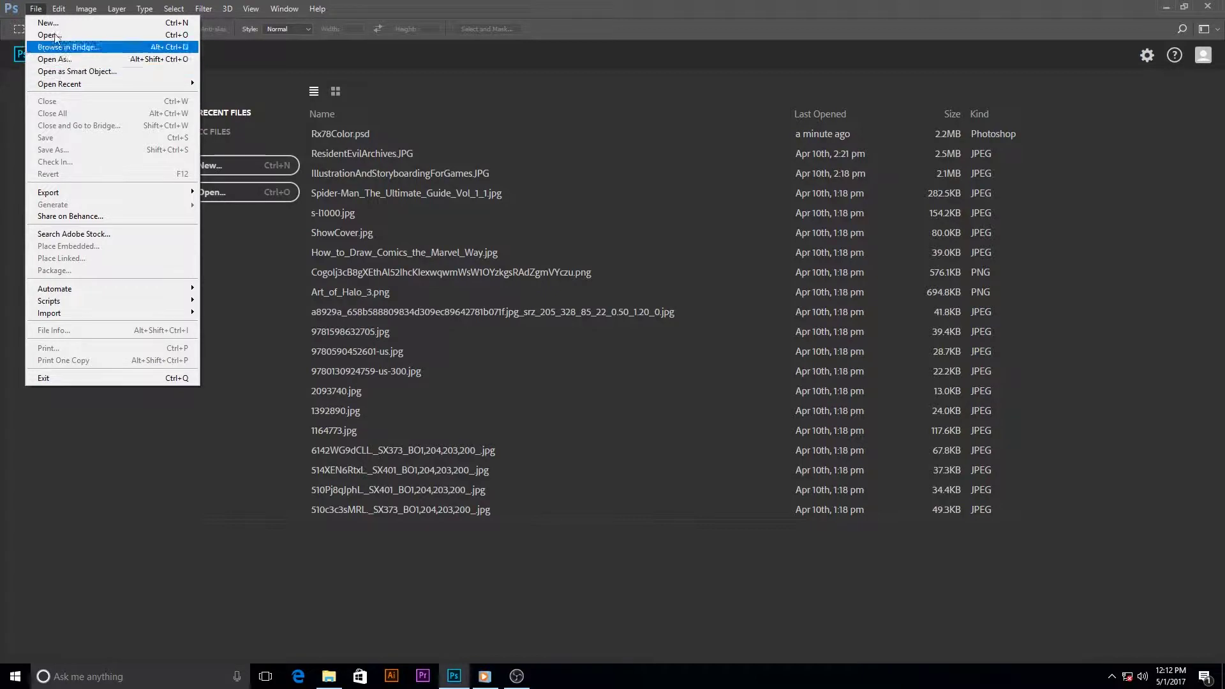
- Open the line art file Rx78_Lineart.png from the Desktop
left_click(50, 35)
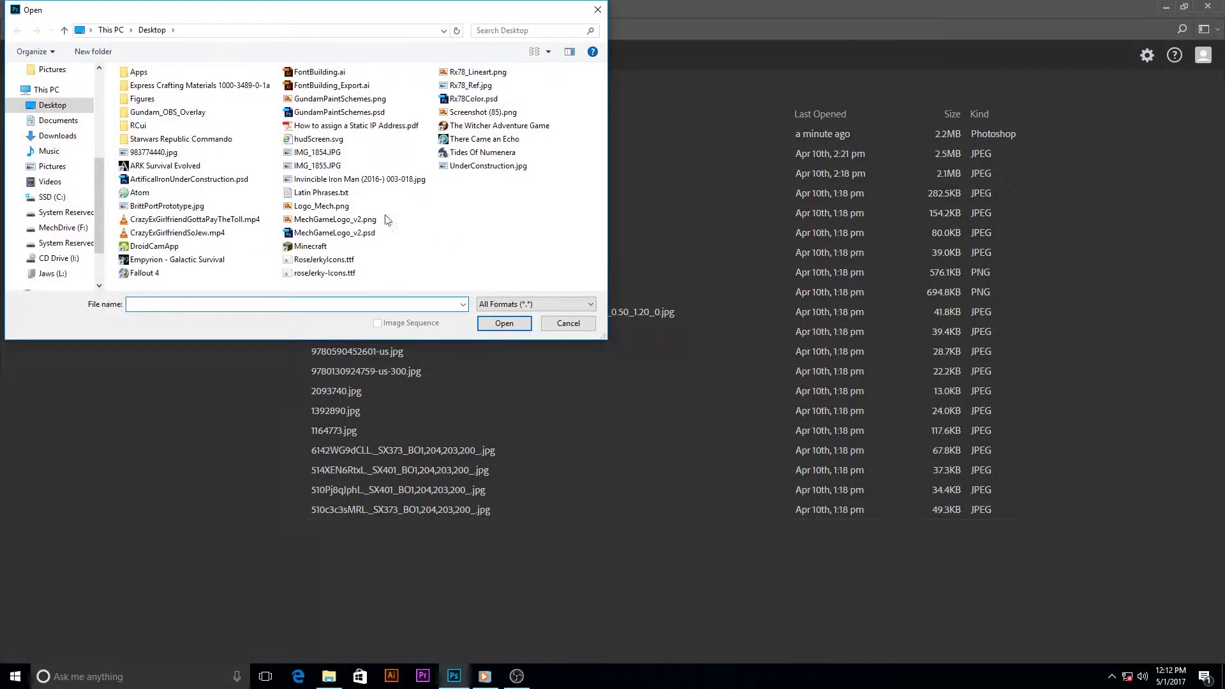
left_click(477, 72)
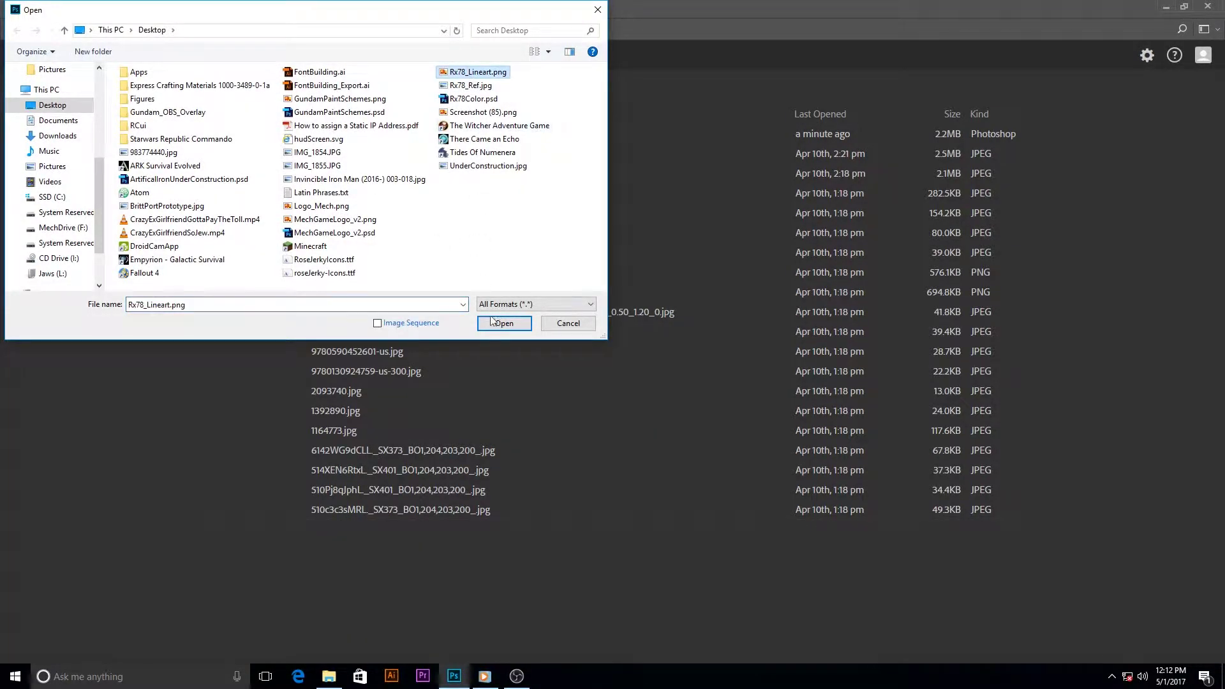
left_click(518, 322)
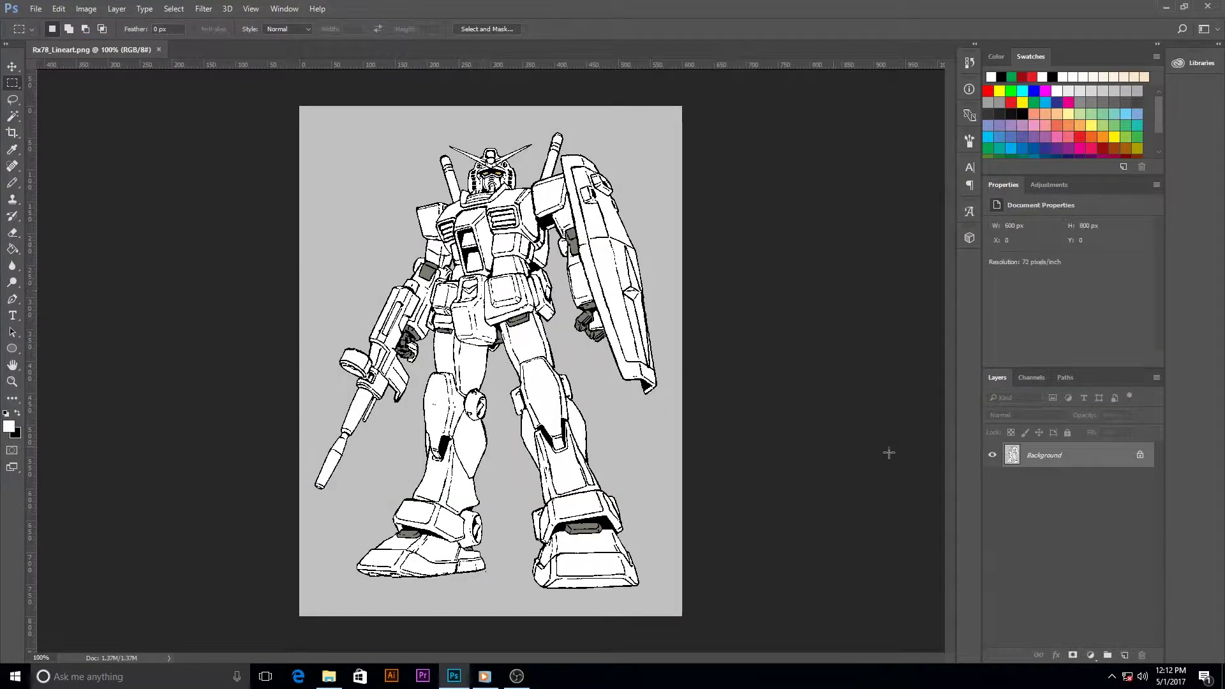
- Make two duplicates of the Background layer with their default names and delete the original Background layer
right_click(1038, 457)
left_click(1087, 484)
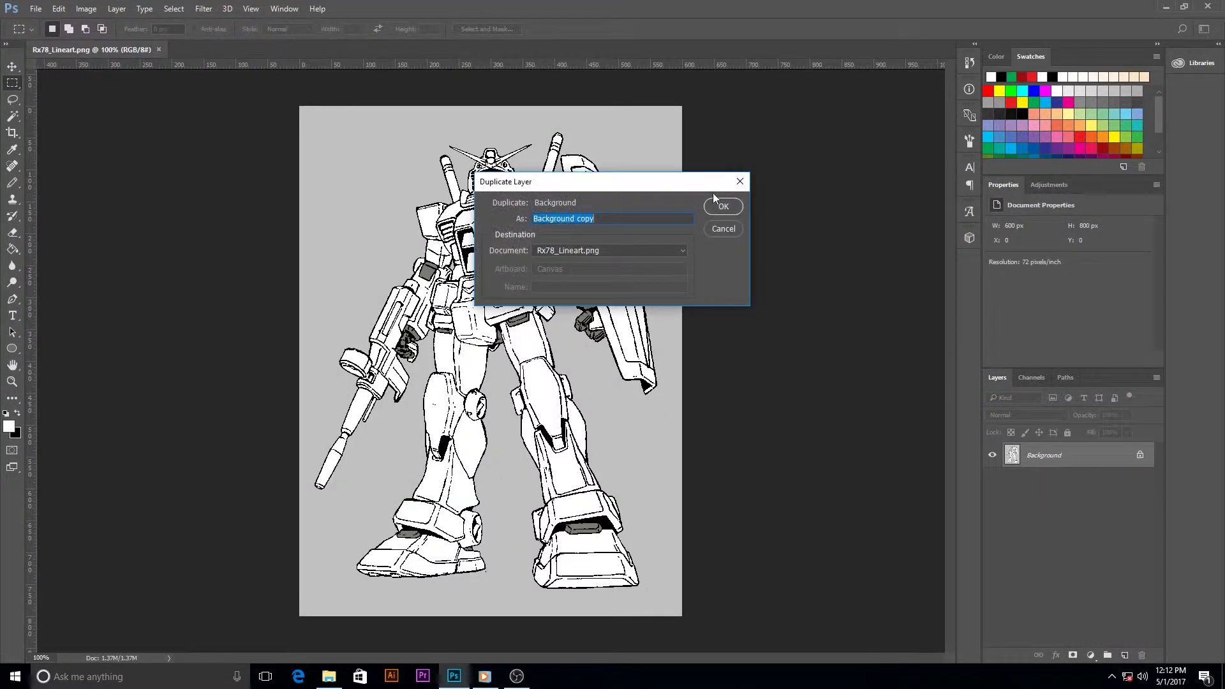
left_click(722, 206)
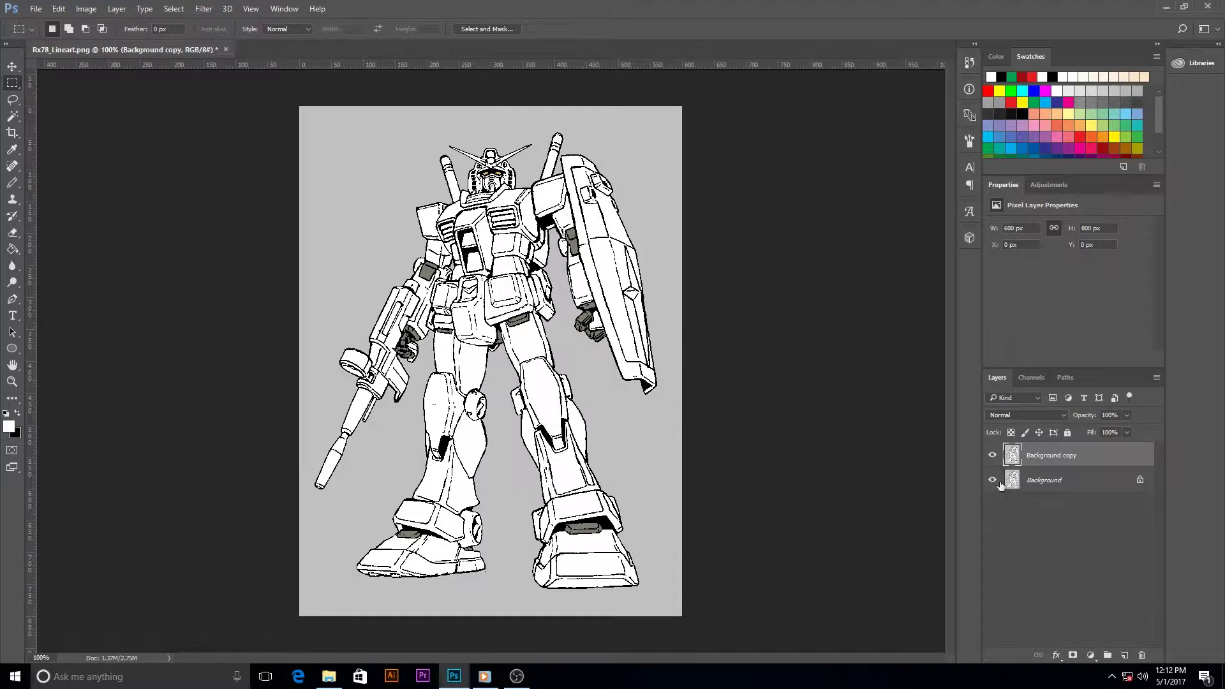
right_click(1044, 453)
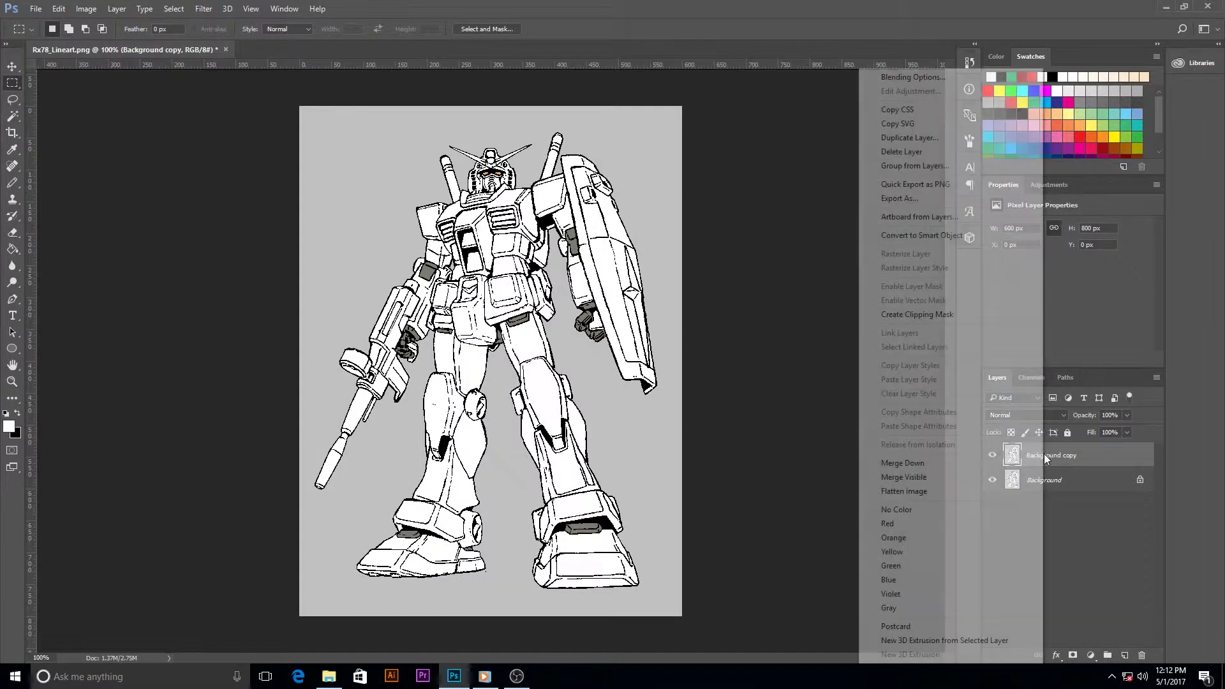
left_click(963, 137)
left_click(739, 206)
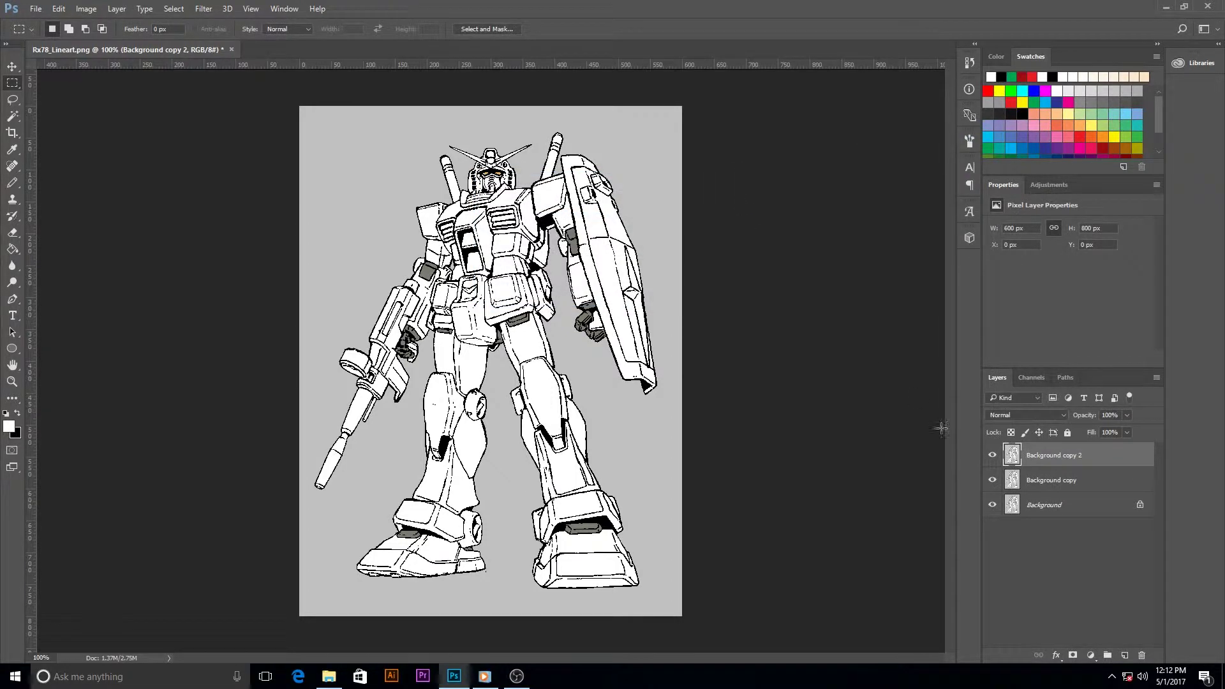
left_click(1062, 505)
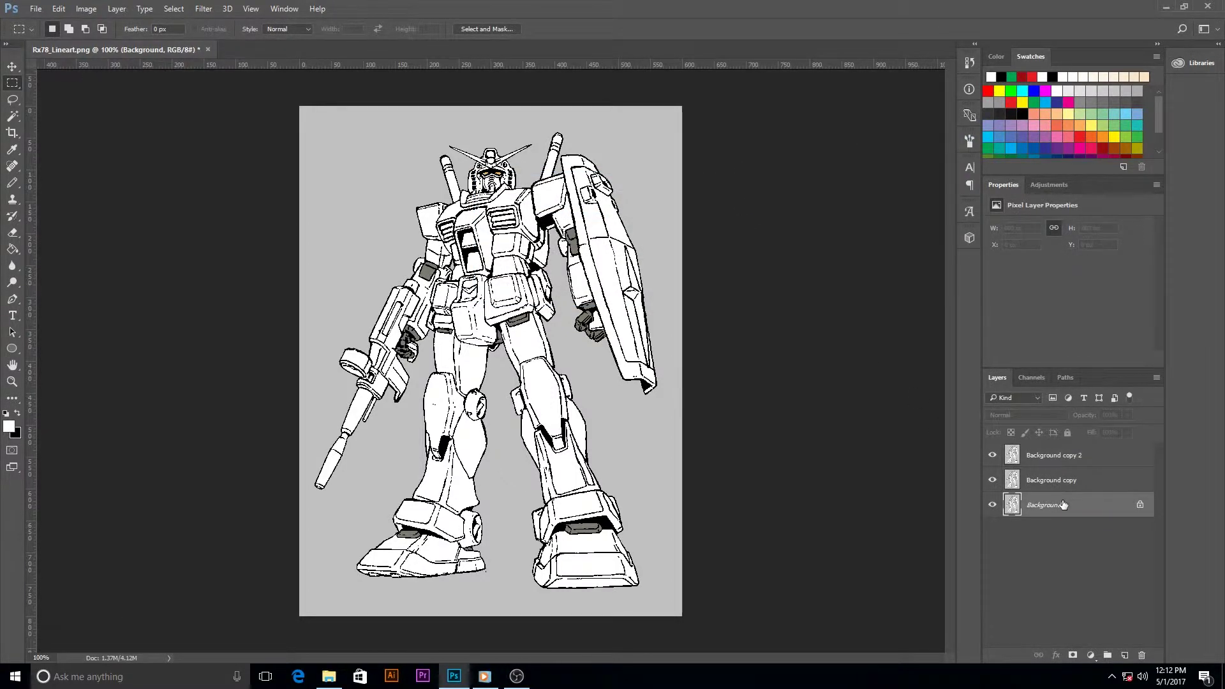
key("Delete")
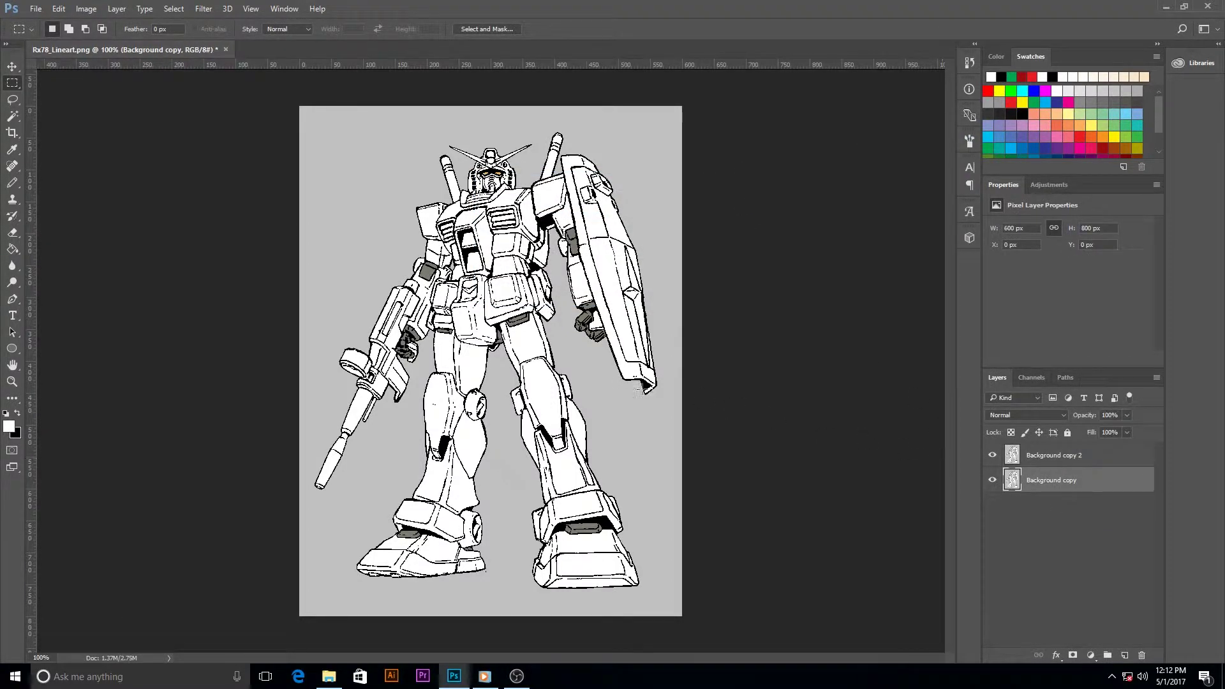
- Rename the Background copy layer to Org
left_click(13, 66)
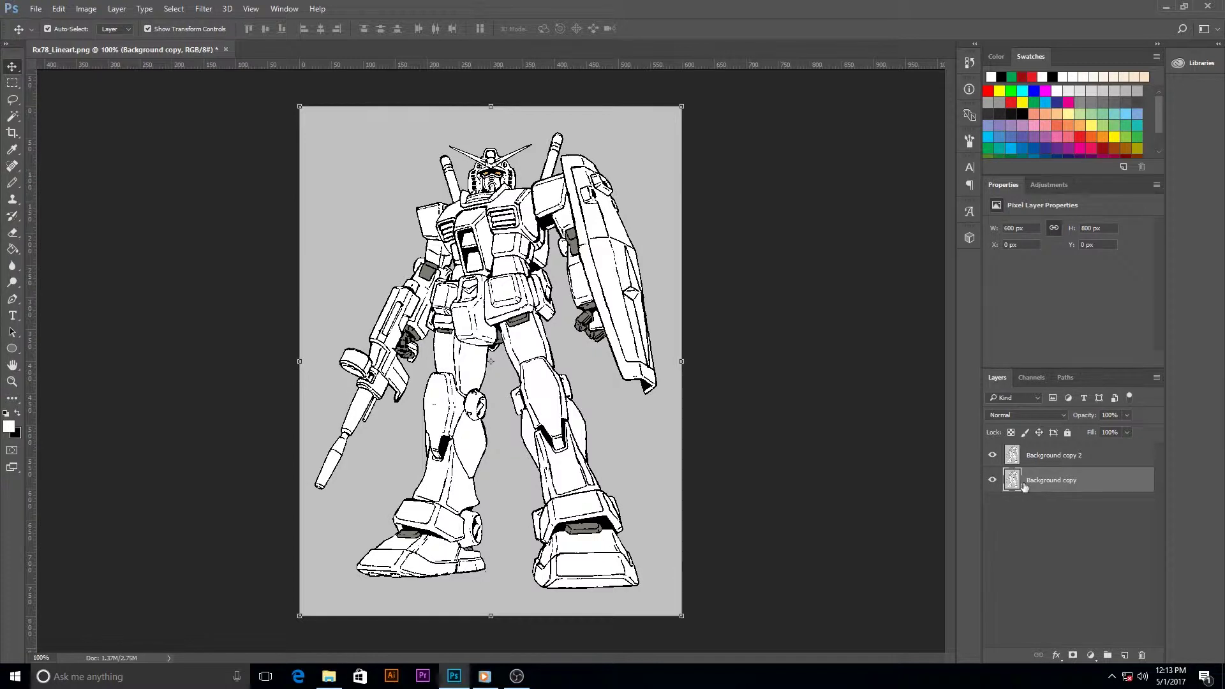
double_click(1046, 481)
type("Org")
key("Return")
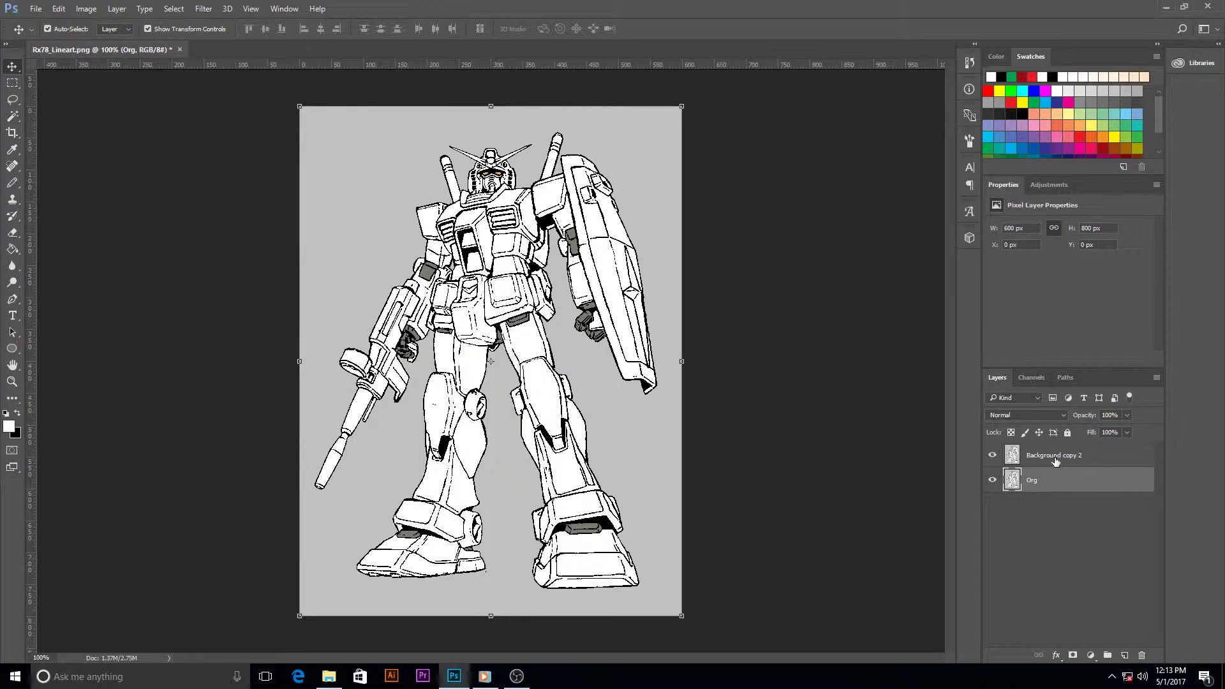
- Widen the canvas to 1200 pixels with the anchor at middle right, so the new space is added on the left of the artwork
left_click(1035, 456)
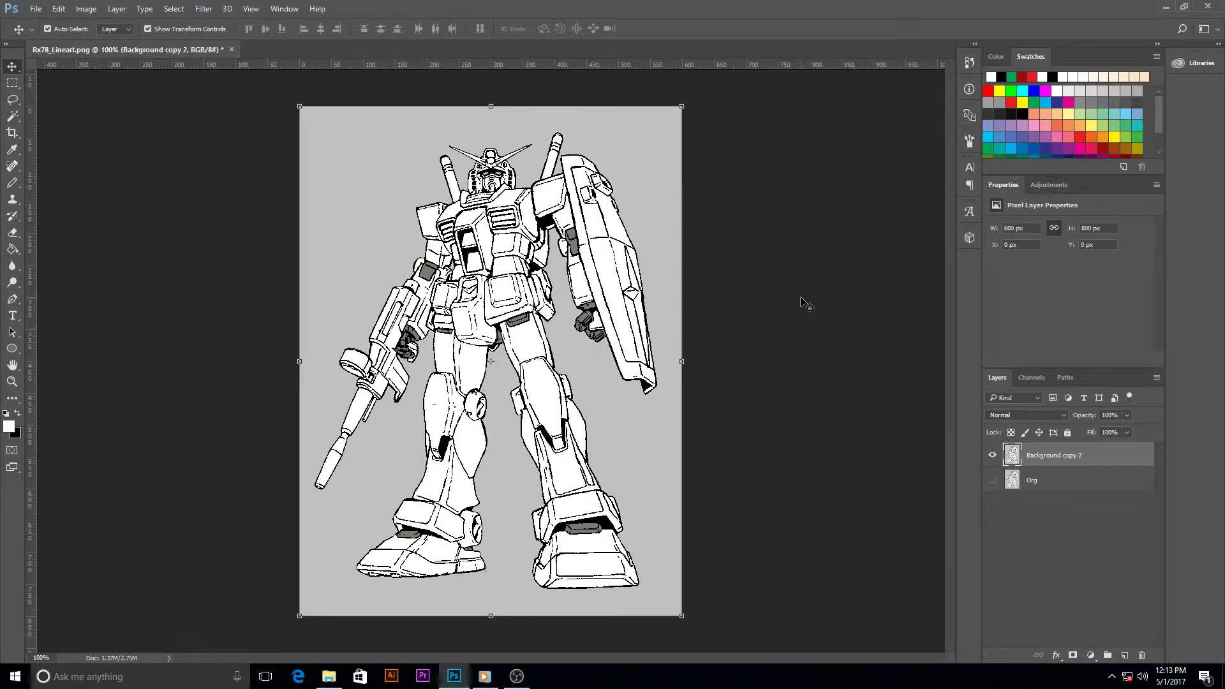
scroll(725, 292, "down", 1)
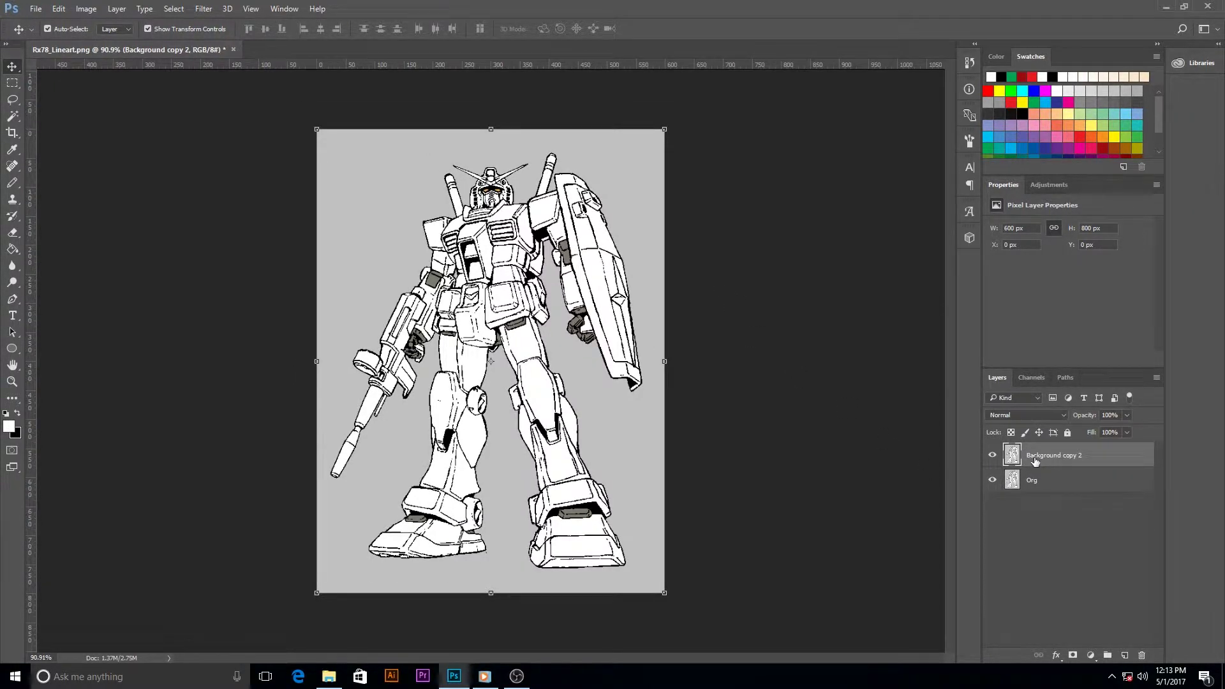
left_click(1023, 486)
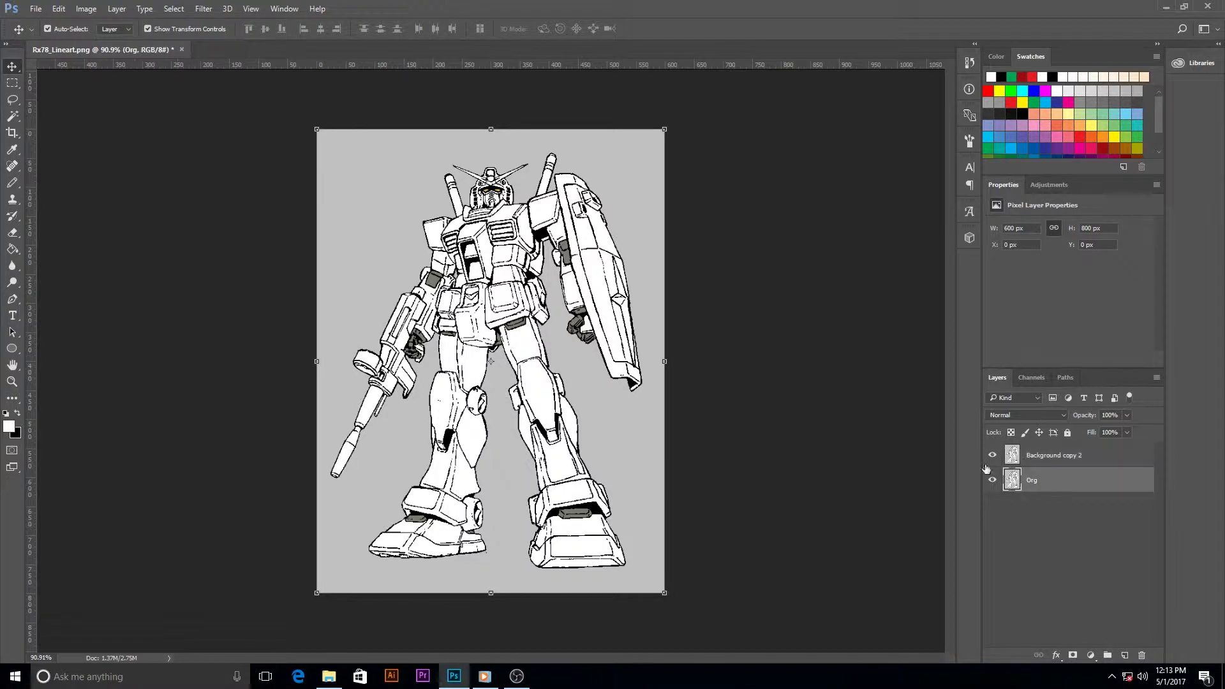
left_click(86, 8)
left_click(111, 109)
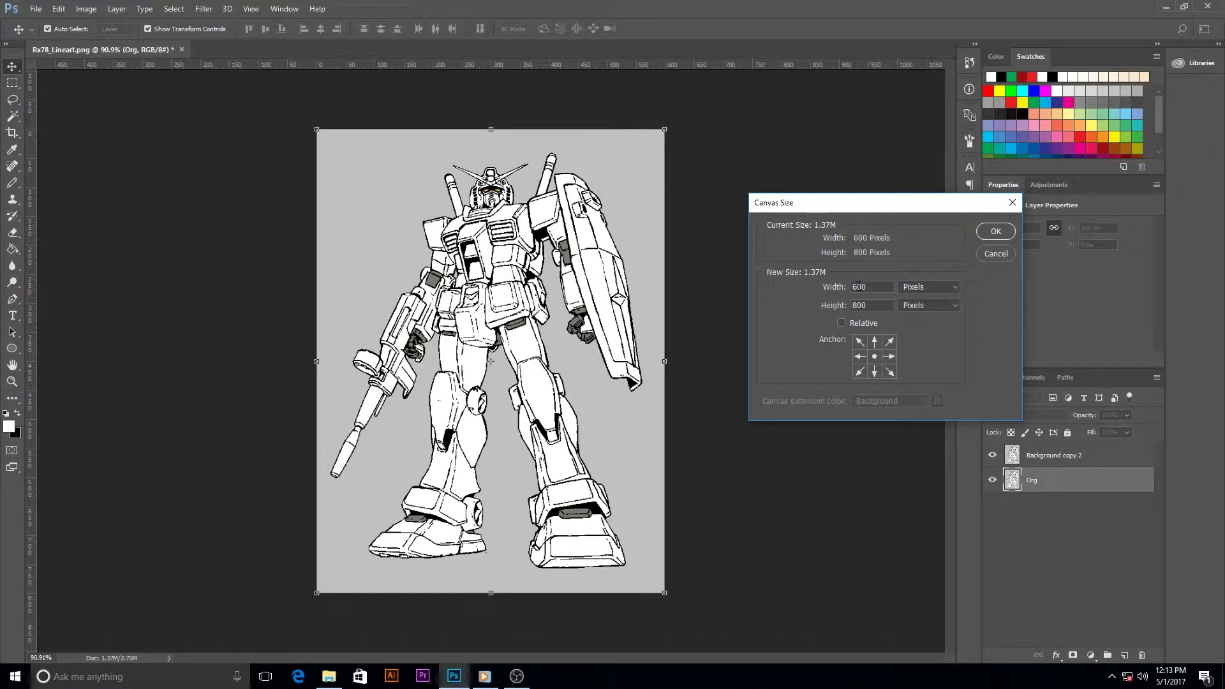
left_click(889, 356)
type("1200")
left_click(876, 305)
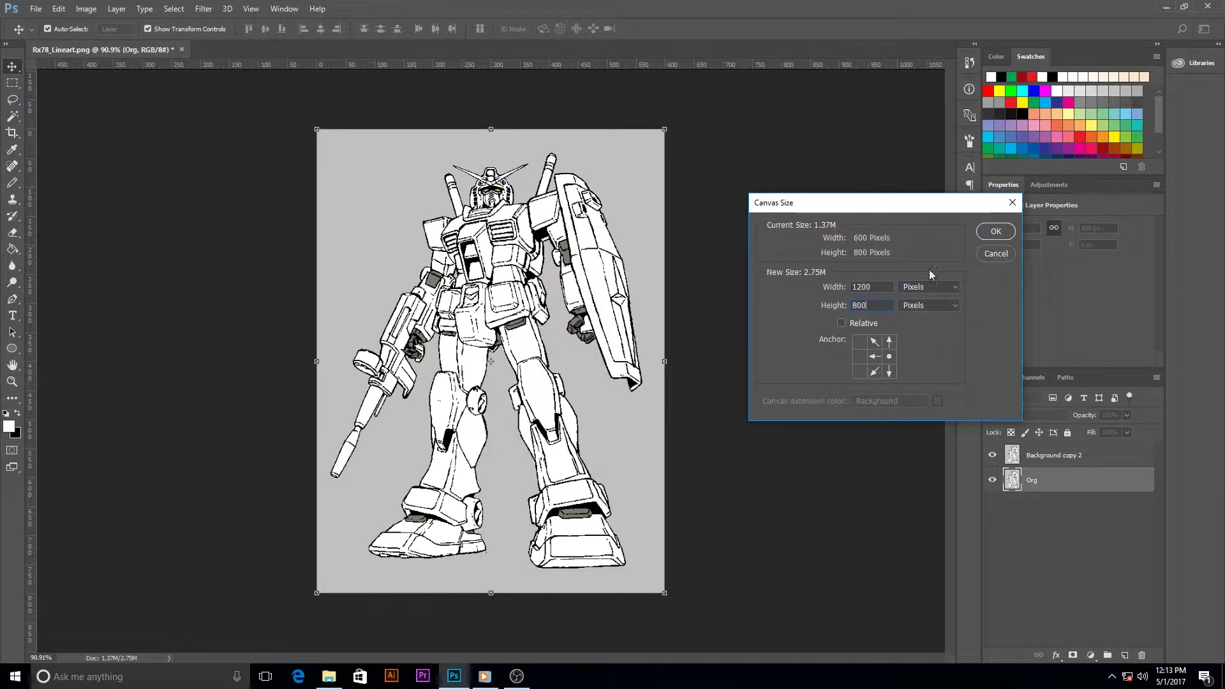
left_click(995, 232)
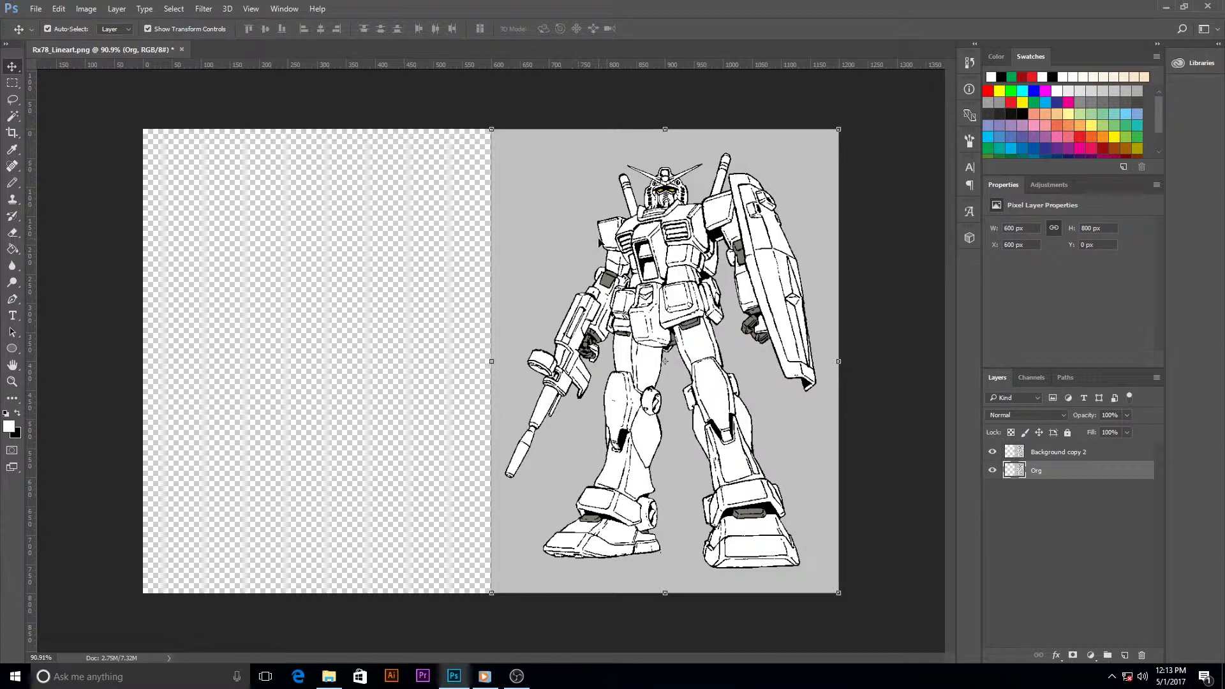
- Arrange the two robots side by side, with the Org layer in the canvas's left half and Background copy 2 in the right half
left_click_drag(600, 237, 251, 237)
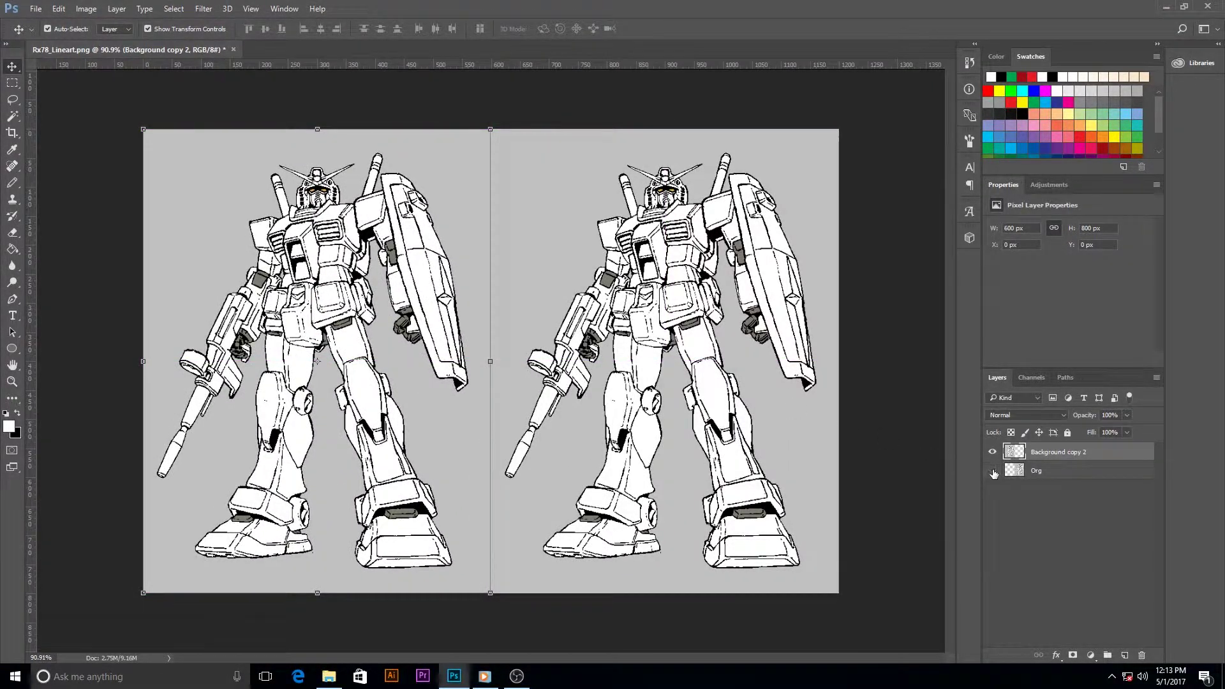
left_click(993, 472)
left_click(993, 472)
left_click_drag(381, 326, 596, 401)
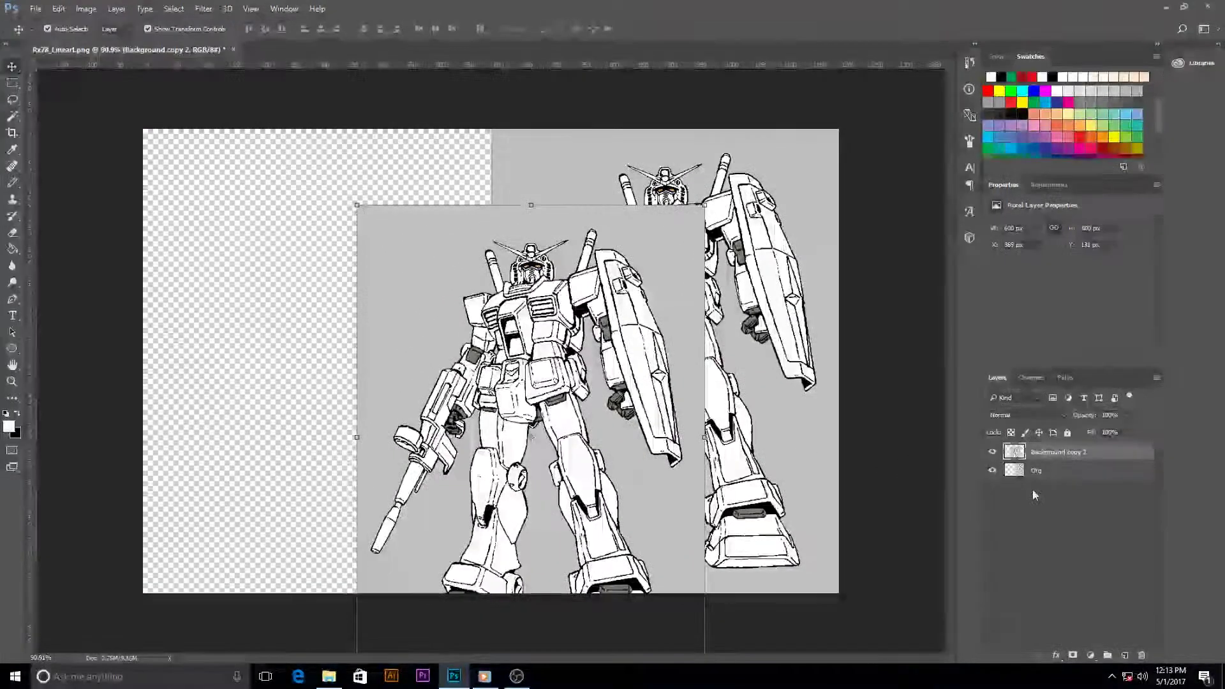
left_click(1013, 466)
left_click_drag(771, 217, 423, 219)
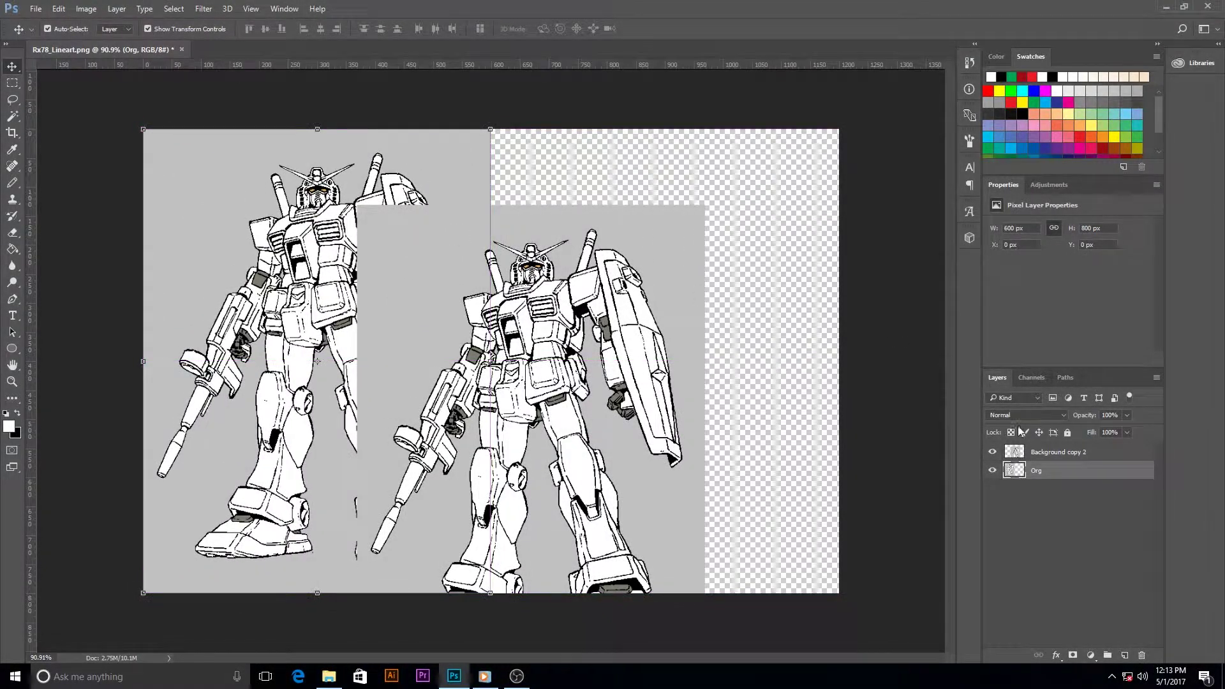
left_click(1029, 453)
left_click_drag(615, 331, 750, 257)
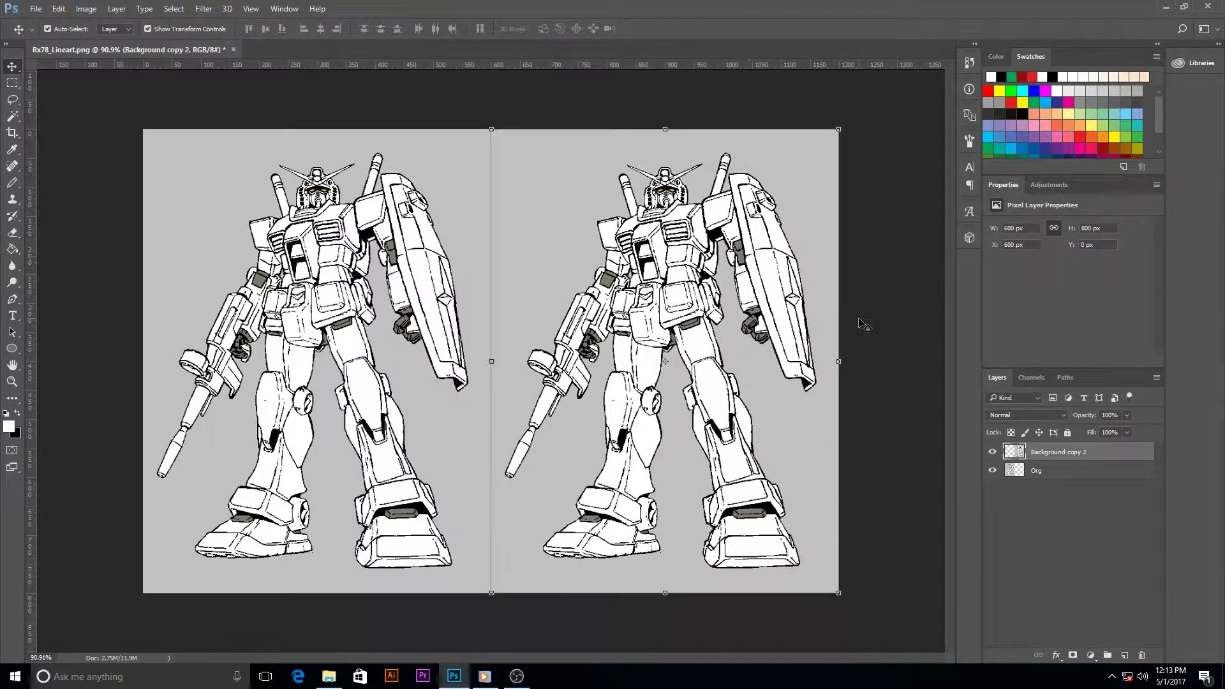
- Hide the Org layer and turn the orange eyes white on Background copy 2 using Replace Color with Lightness +100
left_click(993, 471)
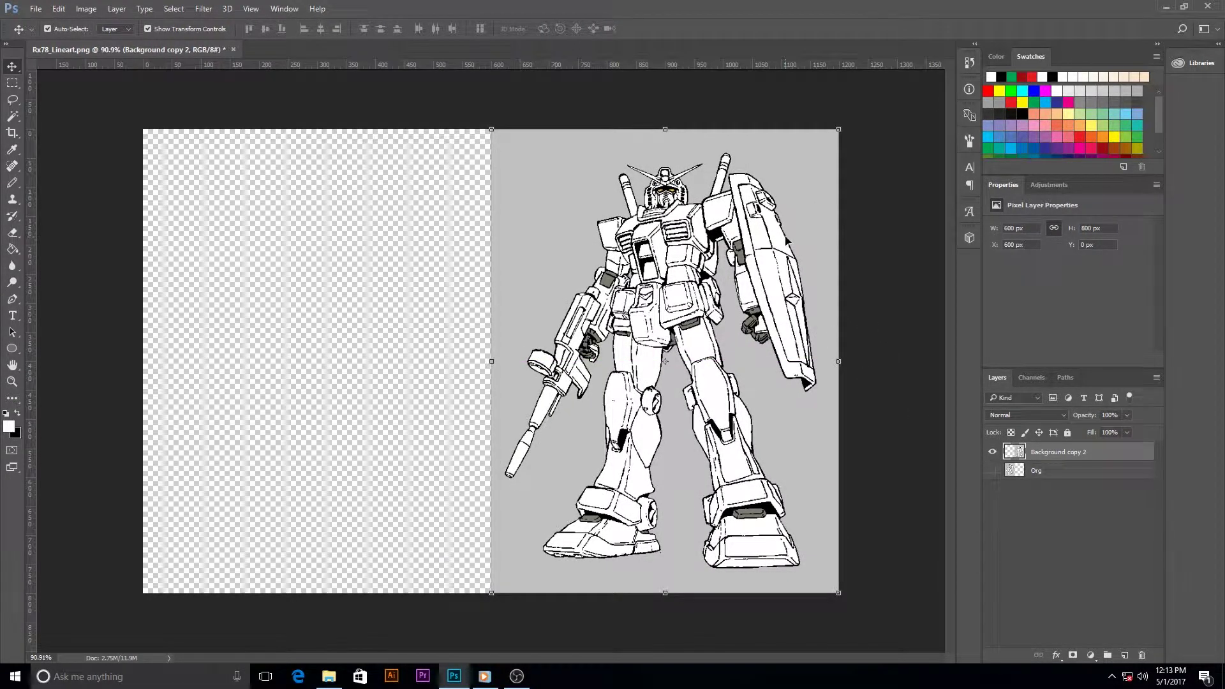
scroll(788, 239, "up", 5)
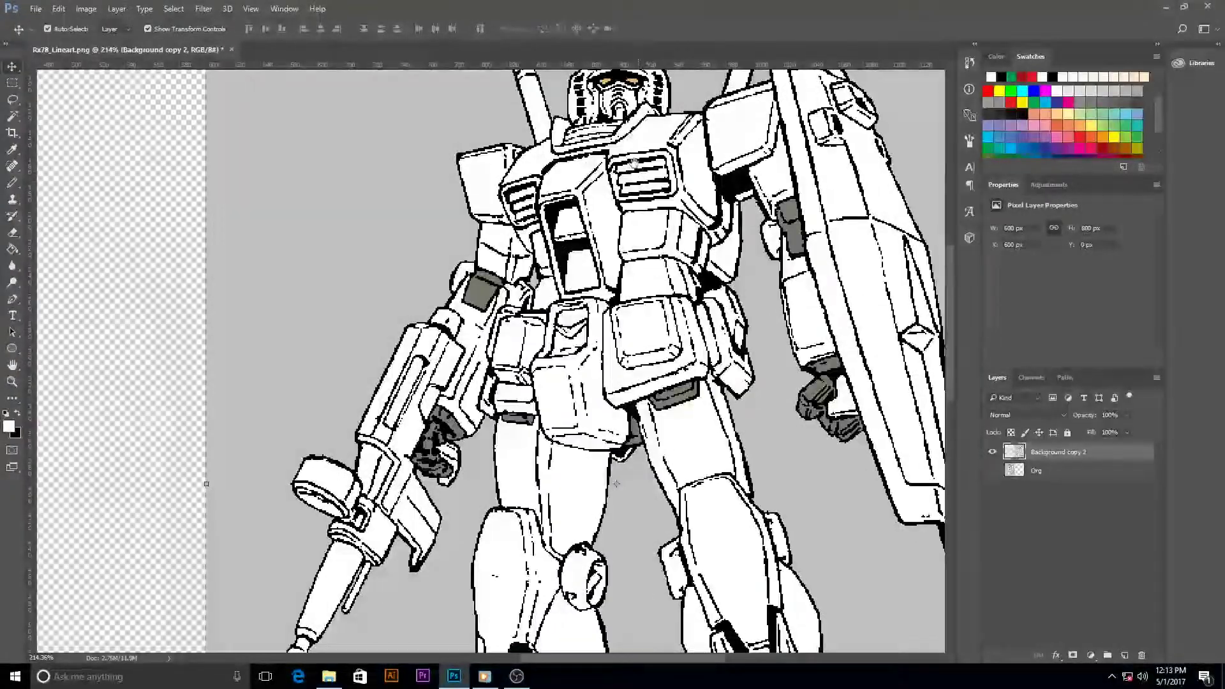
scroll(88, 93, "up", 3)
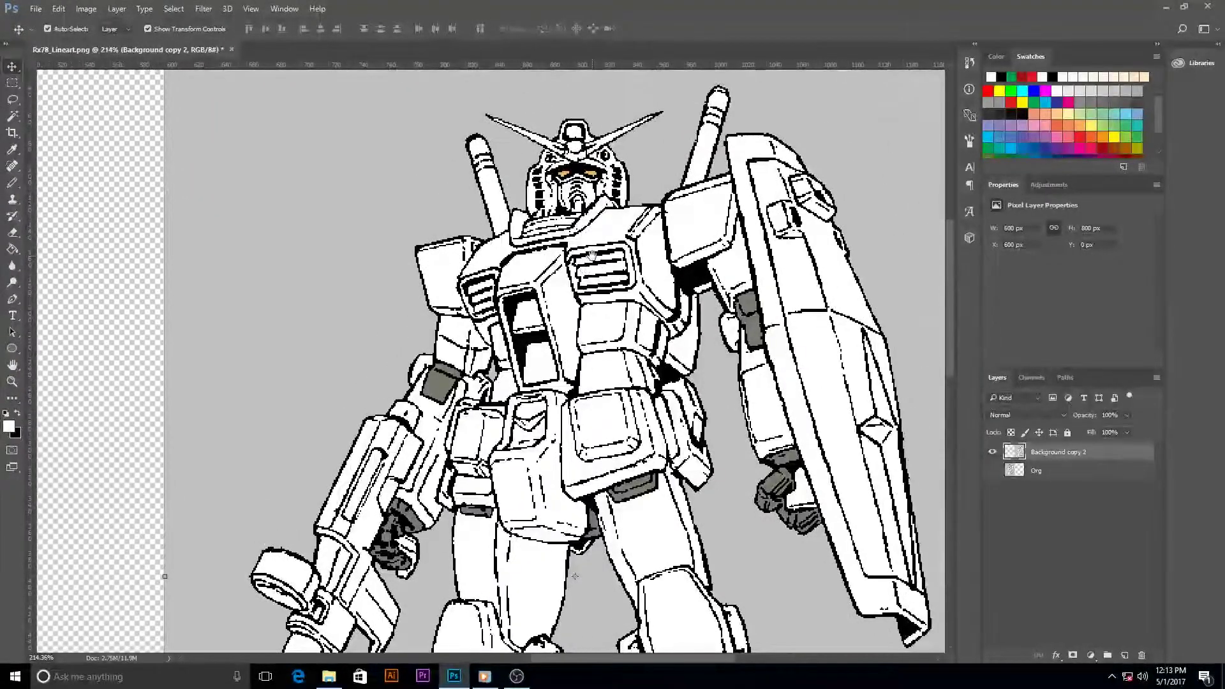
left_click(87, 8)
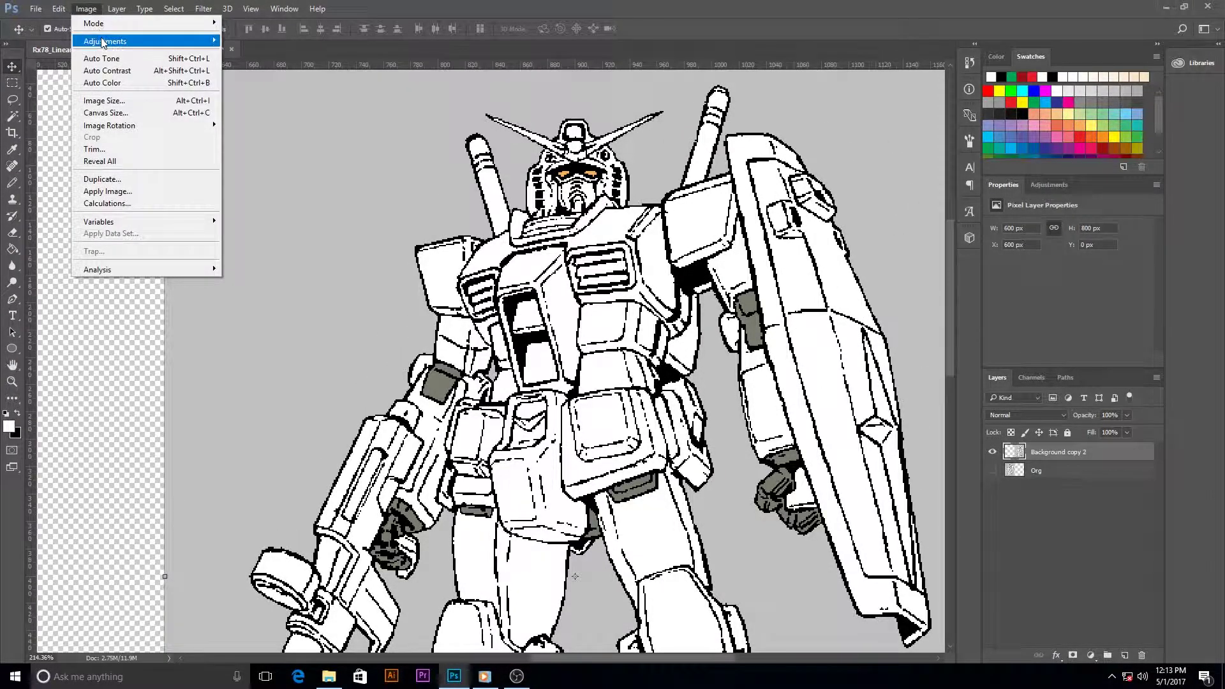
mouse_move(104, 42)
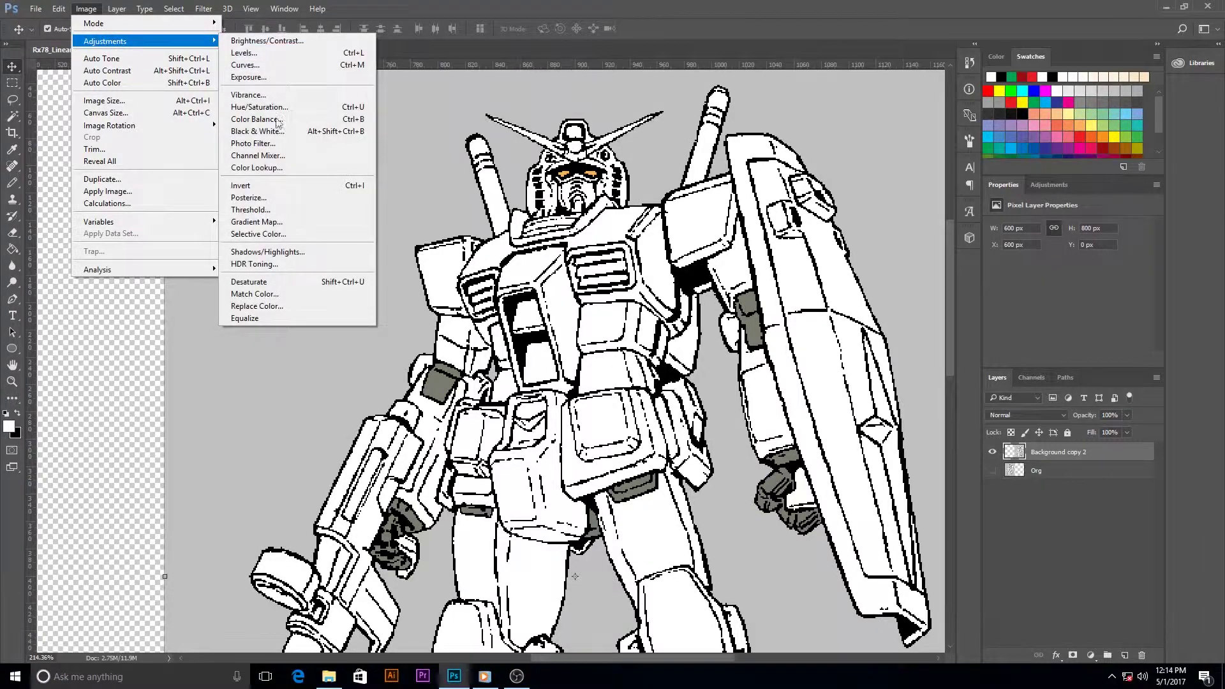
left_click(257, 305)
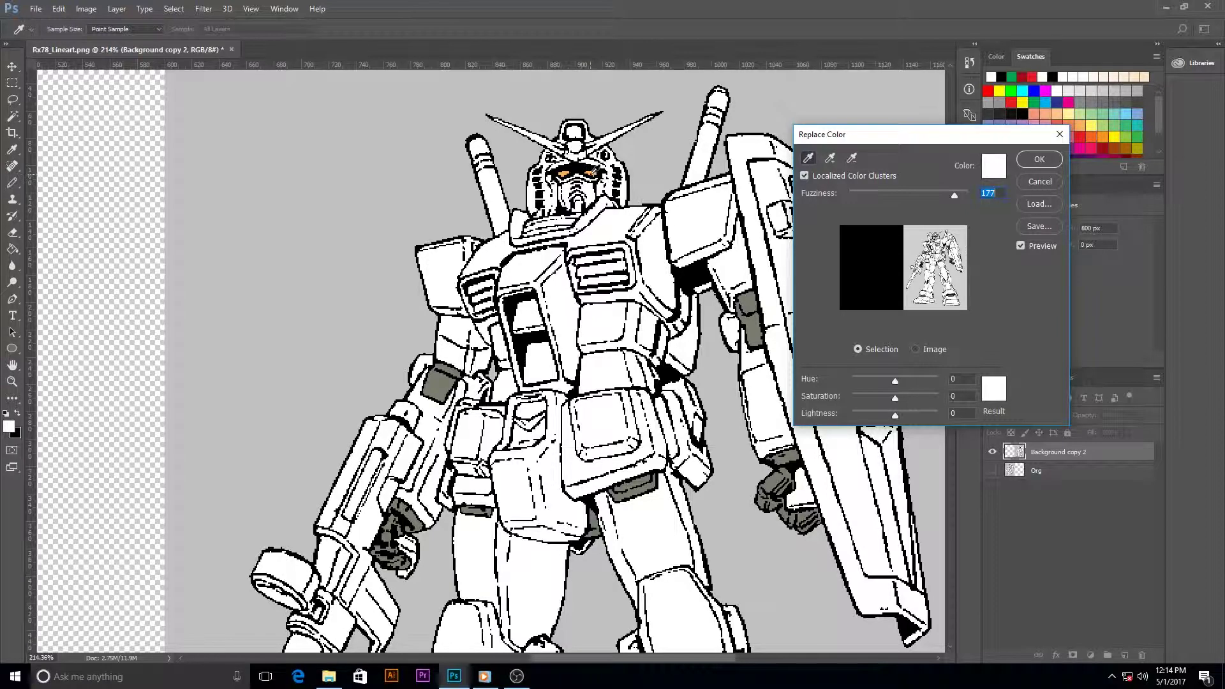
left_click(594, 171)
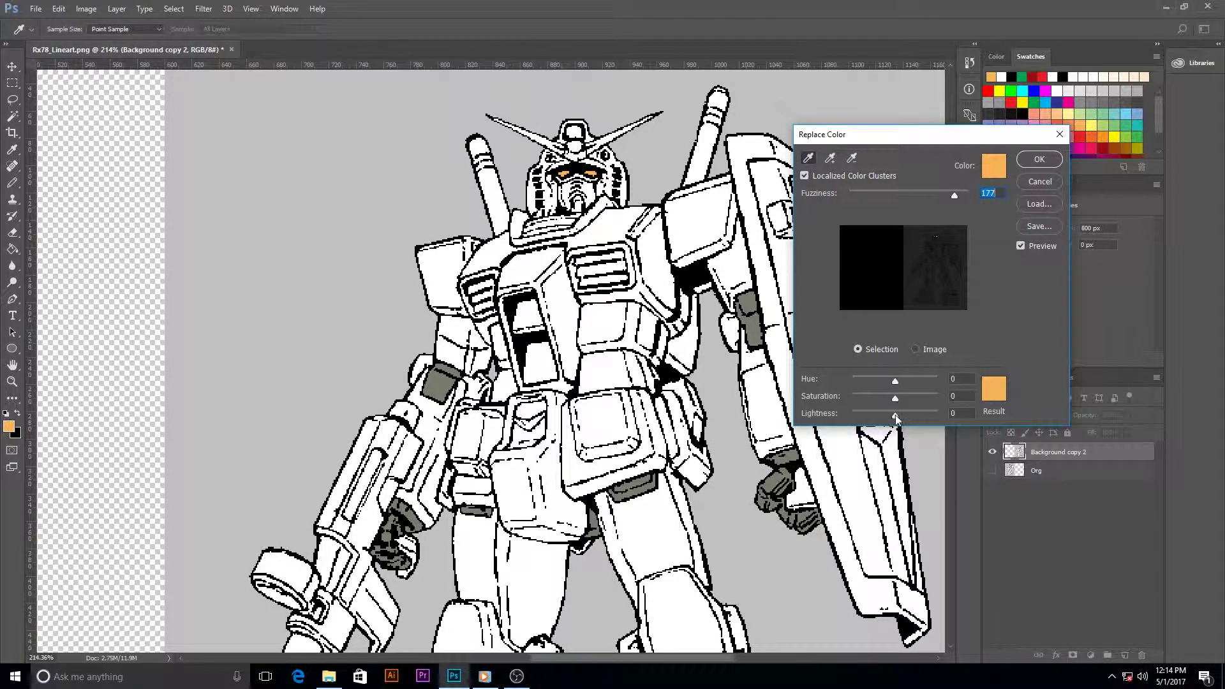
left_click_drag(894, 414, 957, 415)
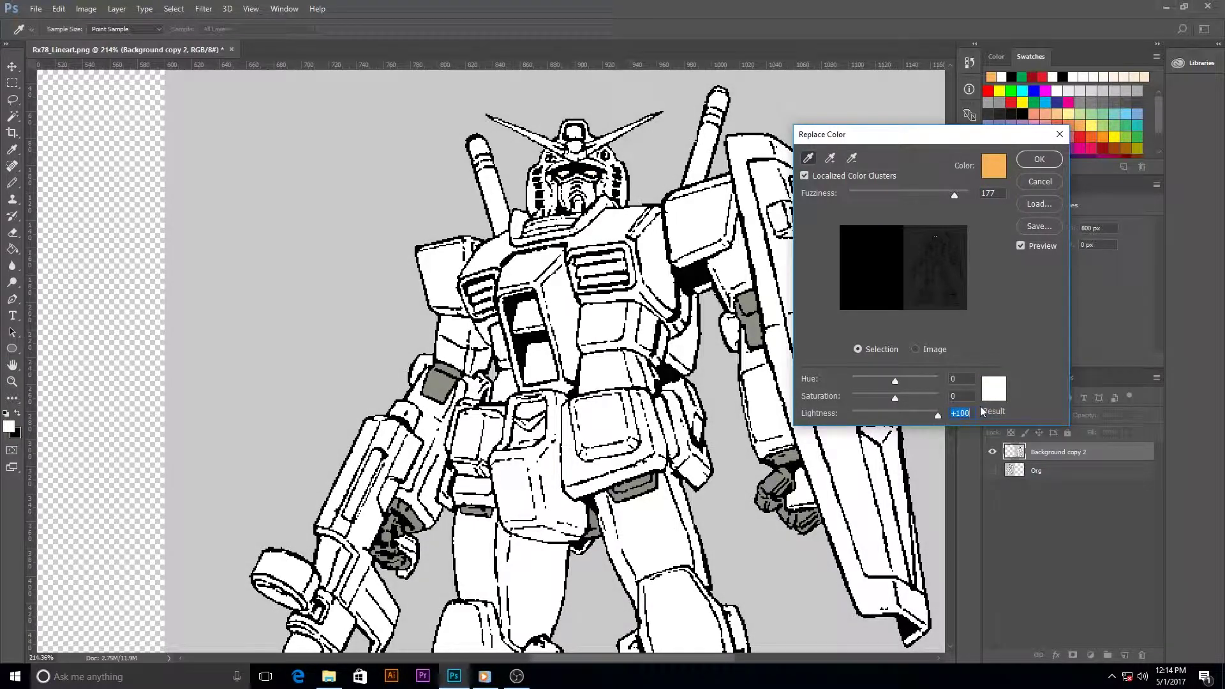
left_click(1039, 160)
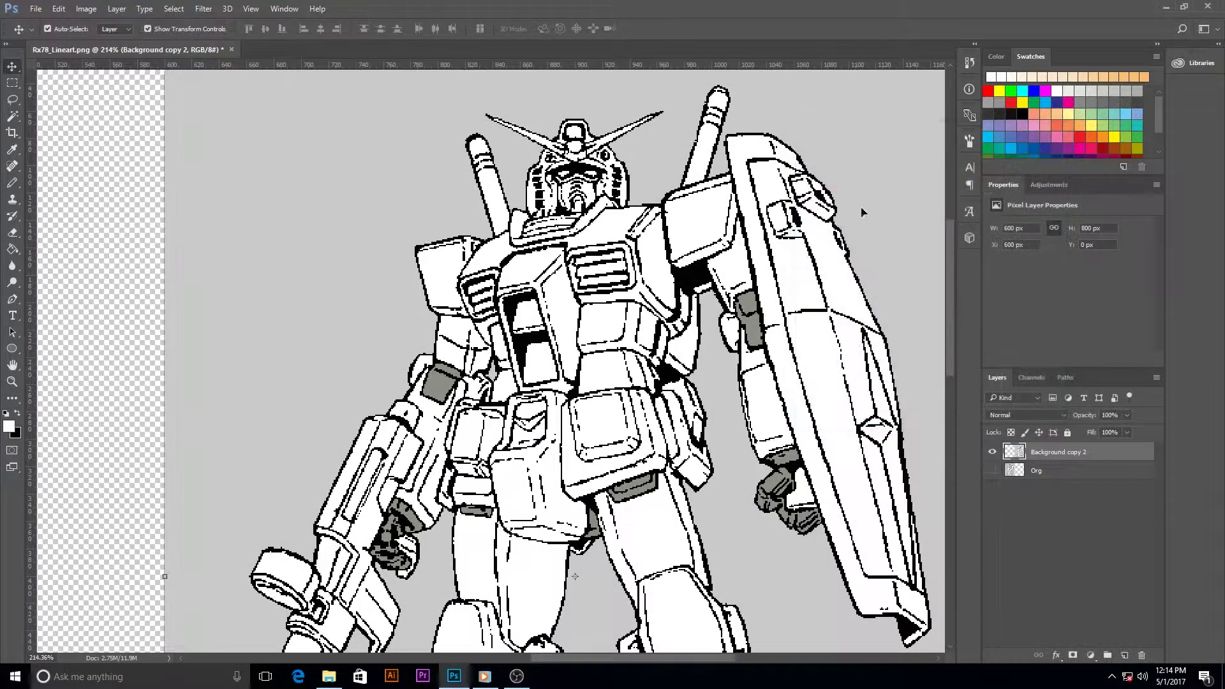
key("v")
- Toggle the Org layer's visibility to compare the original robot with the recoloured copy
scroll(857, 424, "down", 3)
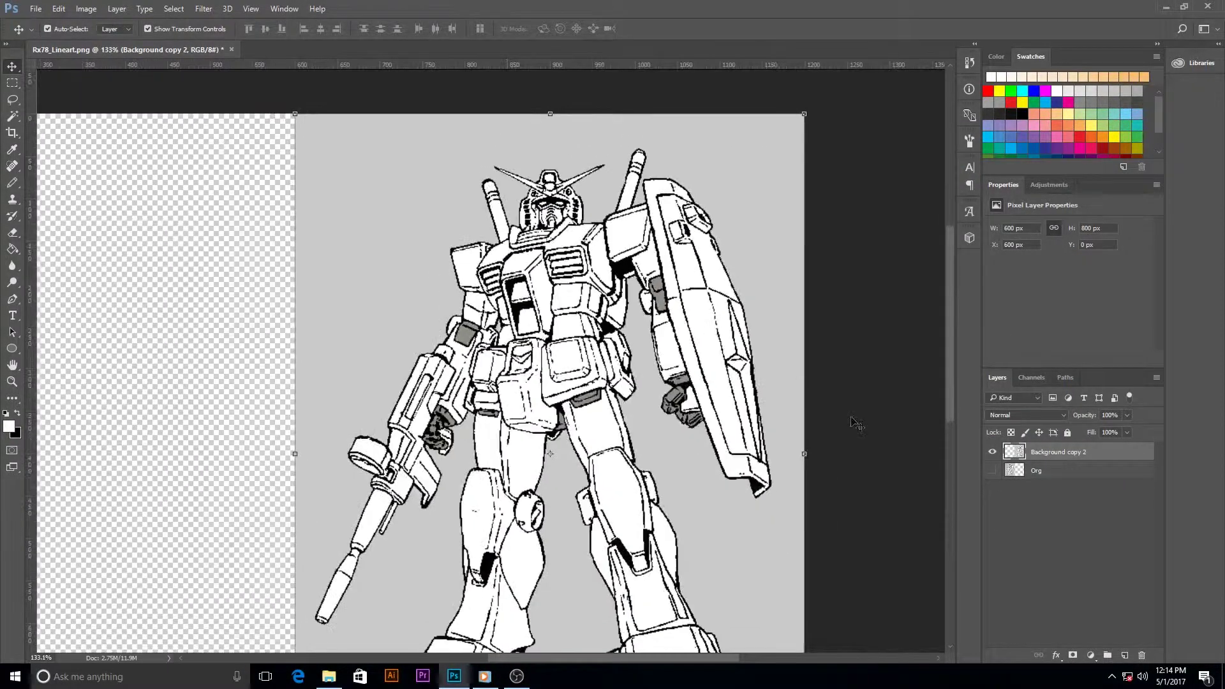
left_click(992, 471)
left_click(993, 472)
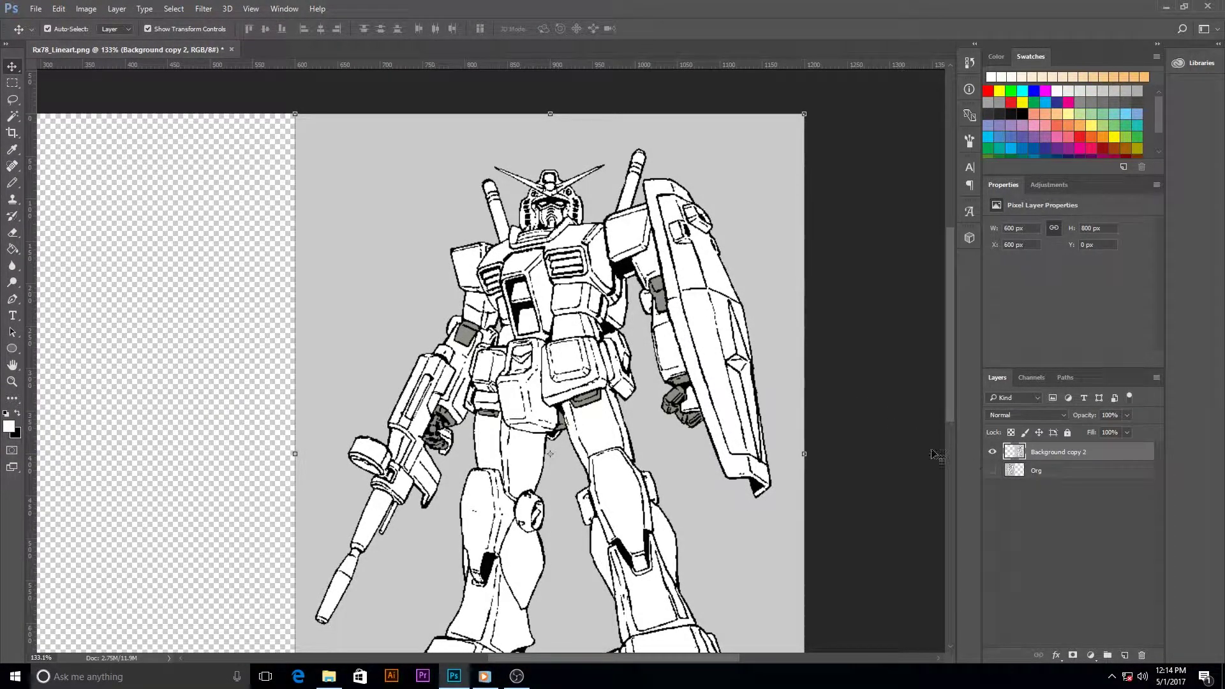
key("ctrl+0")
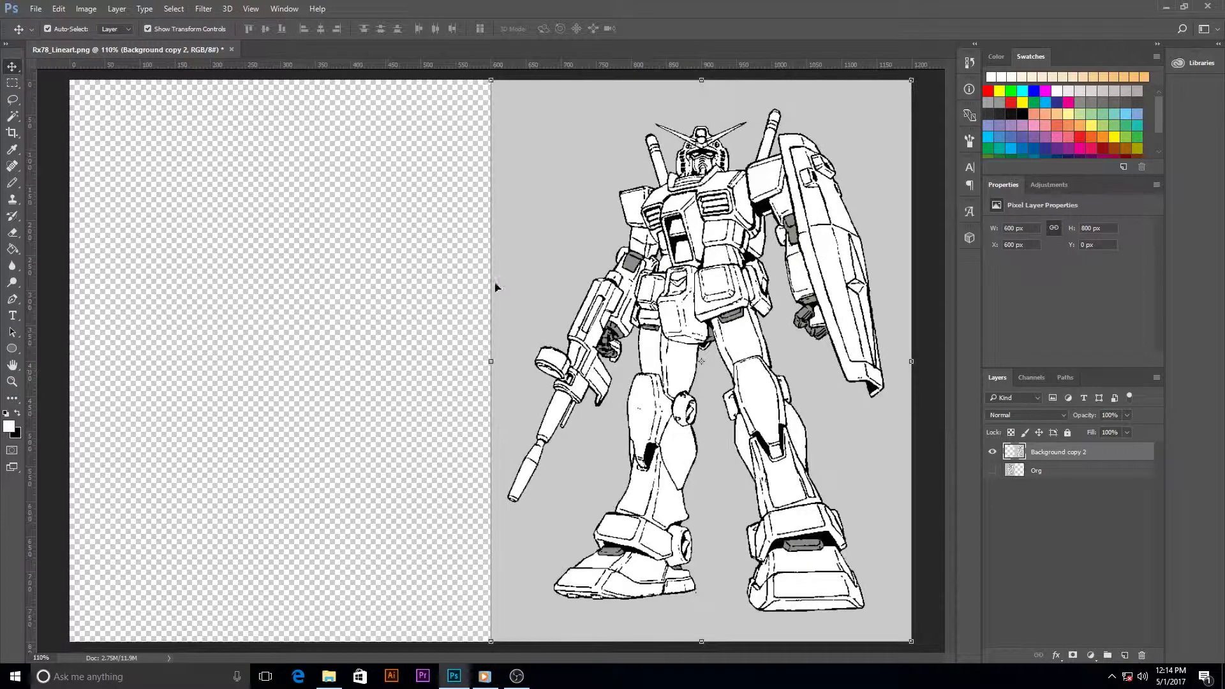
- Place Rx78_Ref.jpg as a linked image and position it beside the line art, over the empty half of the canvas
left_click(37, 8)
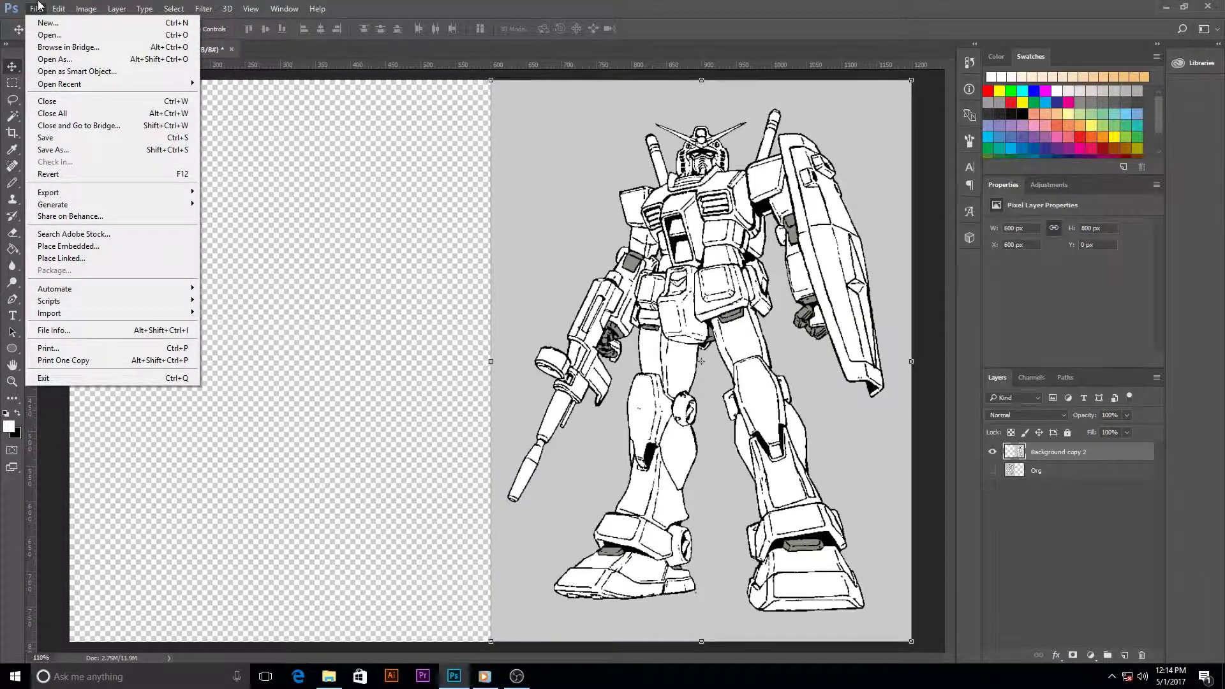
mouse_move(149, 313)
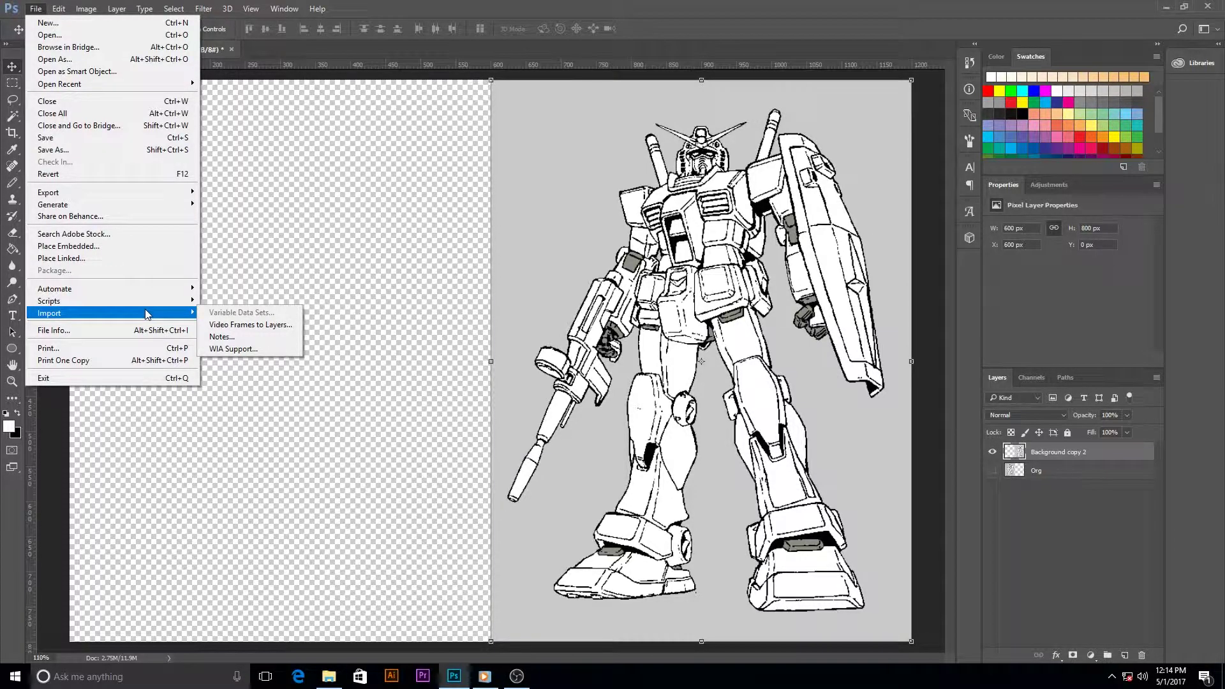
left_click(105, 260)
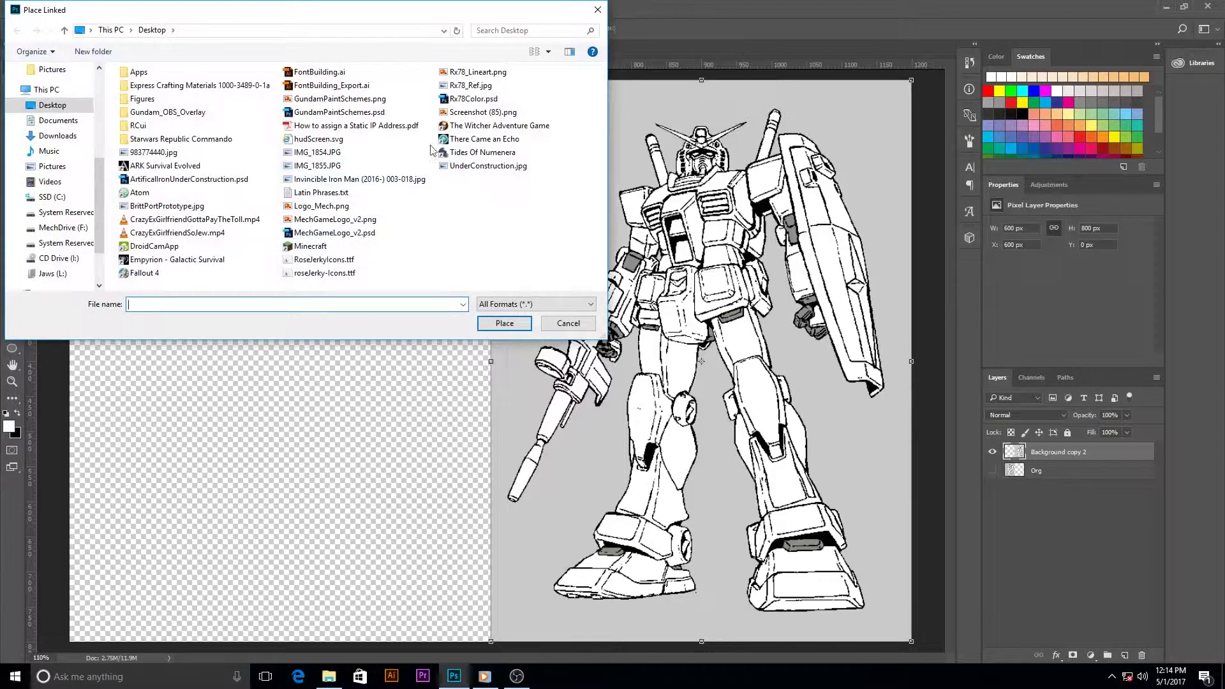
left_click(470, 85)
left_click(504, 323)
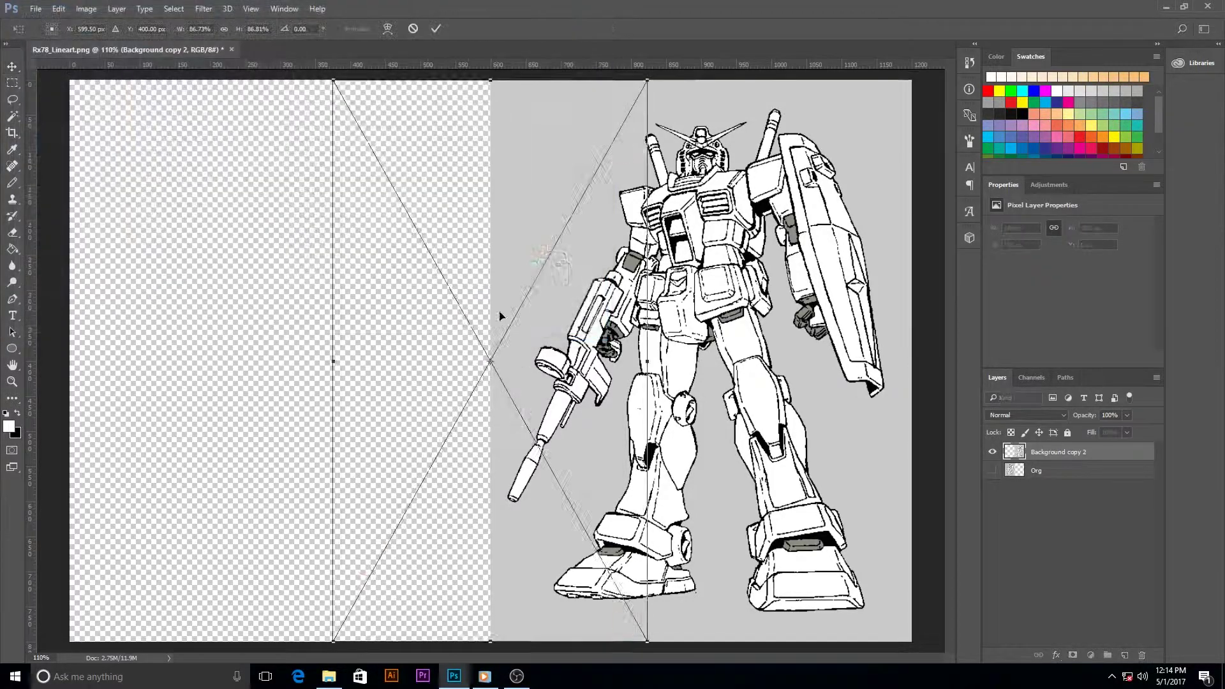
scroll(488, 287, "down", 2)
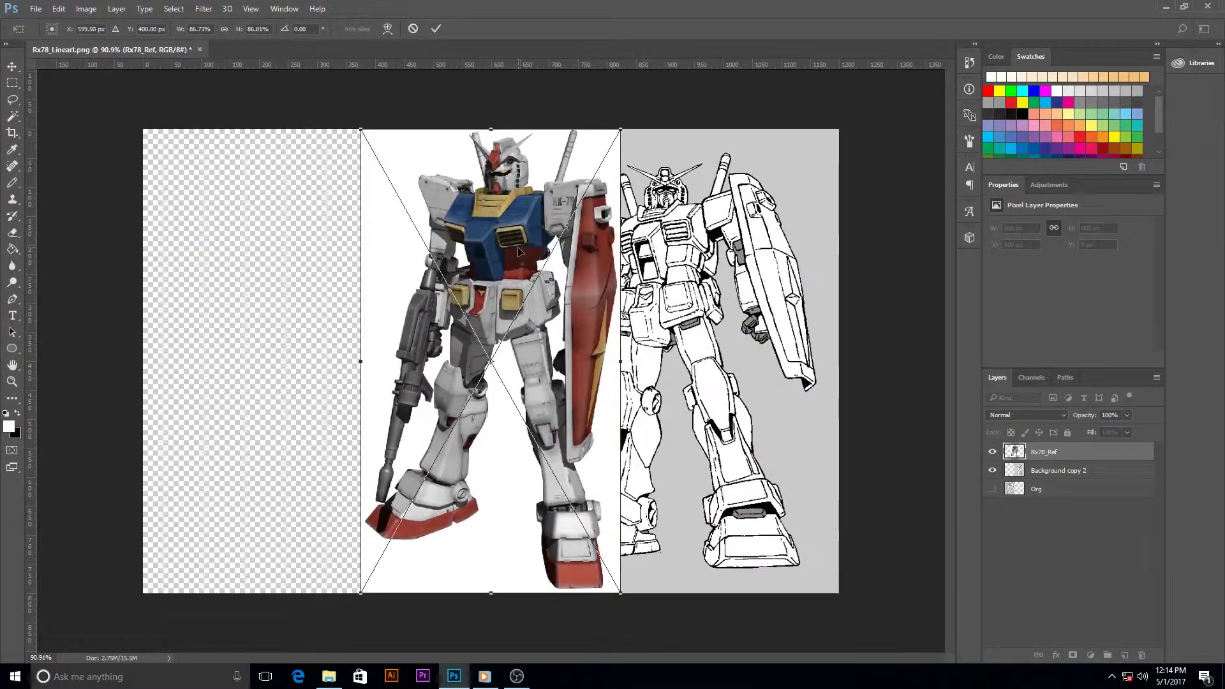
left_click_drag(518, 251, 398, 250)
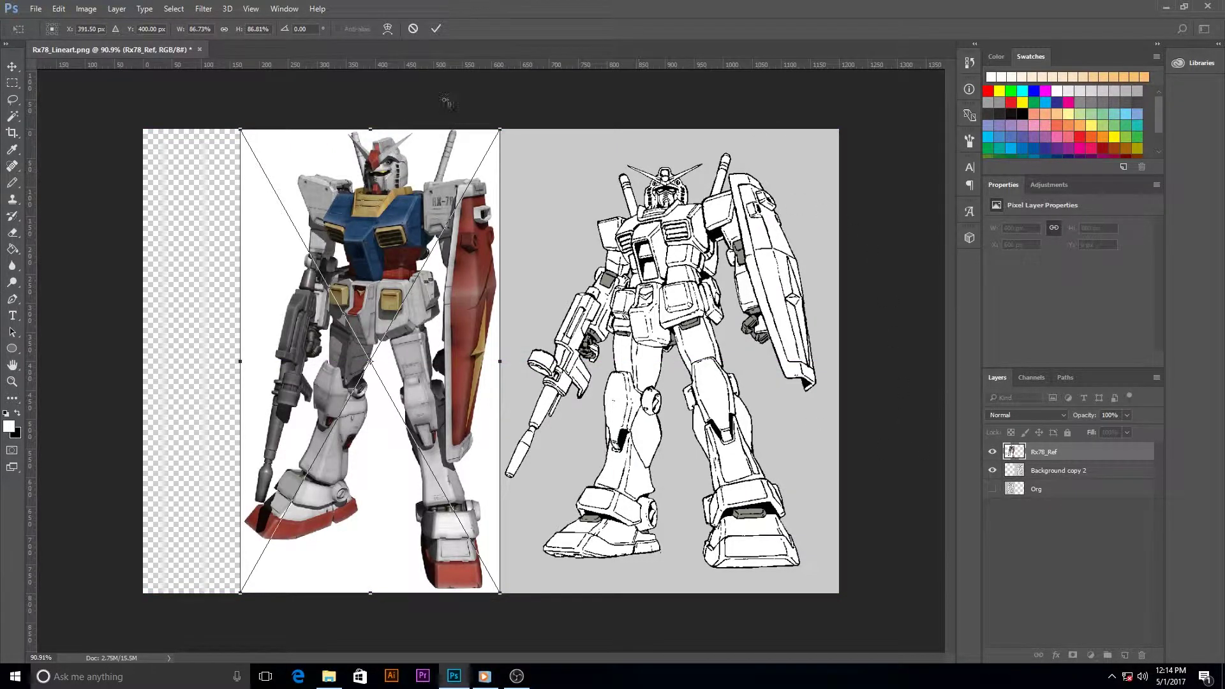
left_click(435, 29)
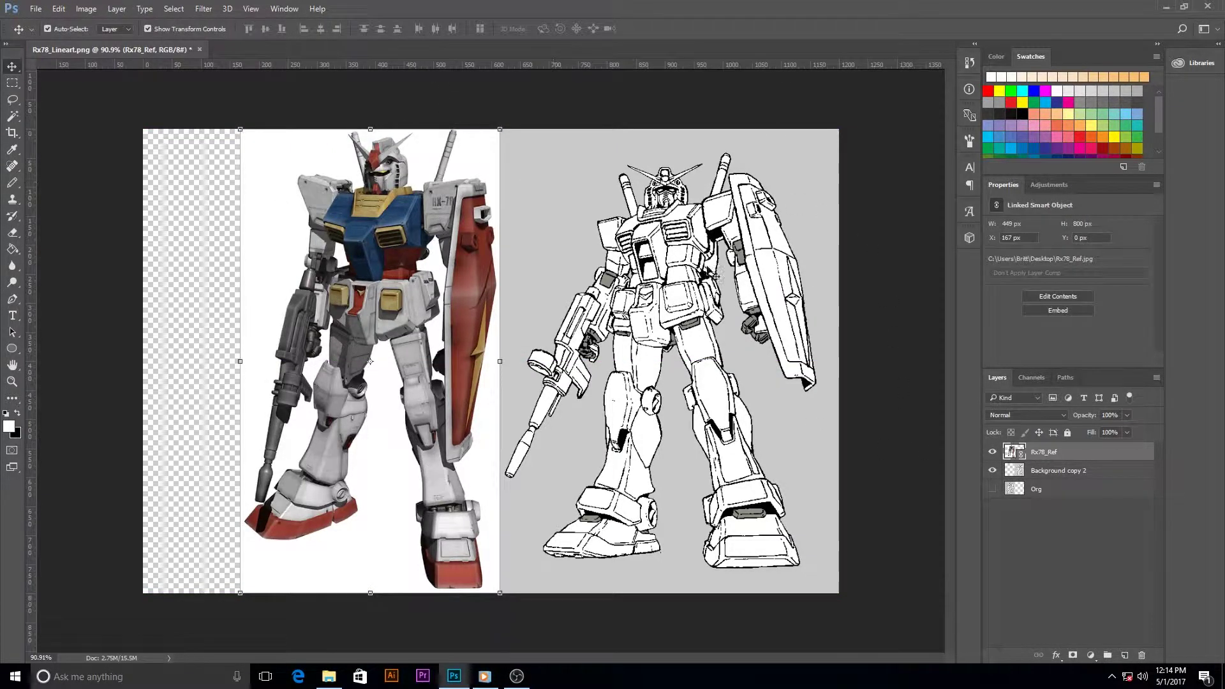
- Add a layer mask to Rx78_Ref and paint black with a 100 px soft brush to hide the white background below and between the feet
left_click(1072, 656)
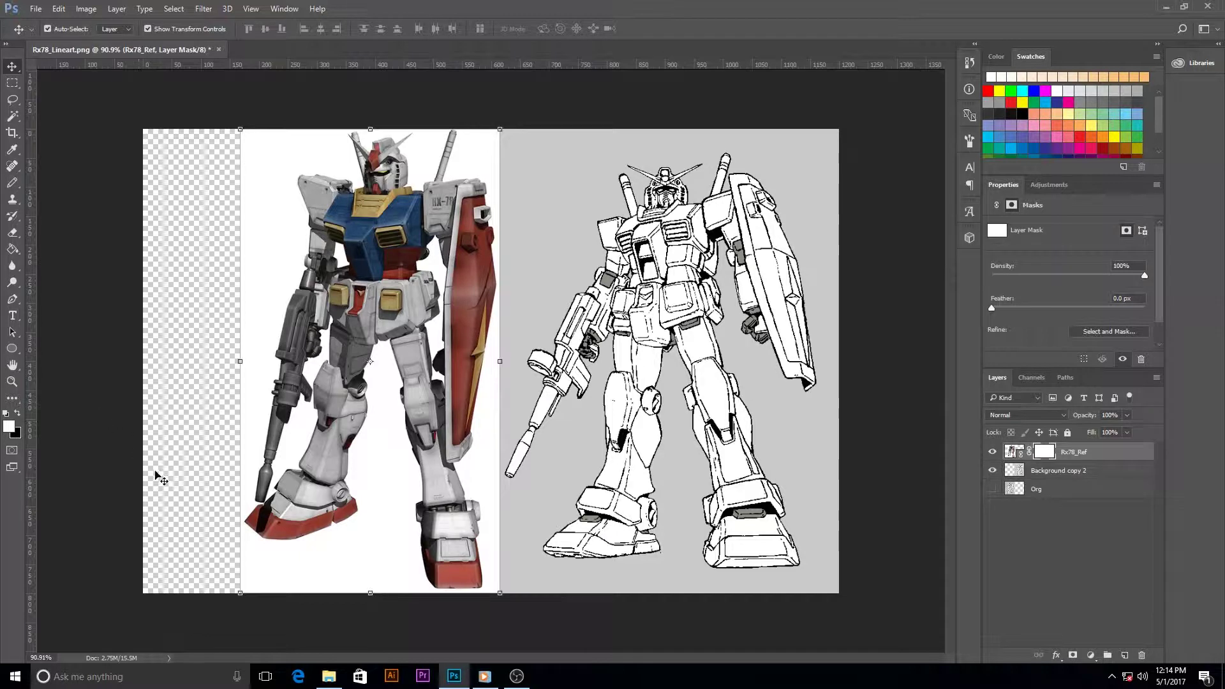
left_click(18, 414)
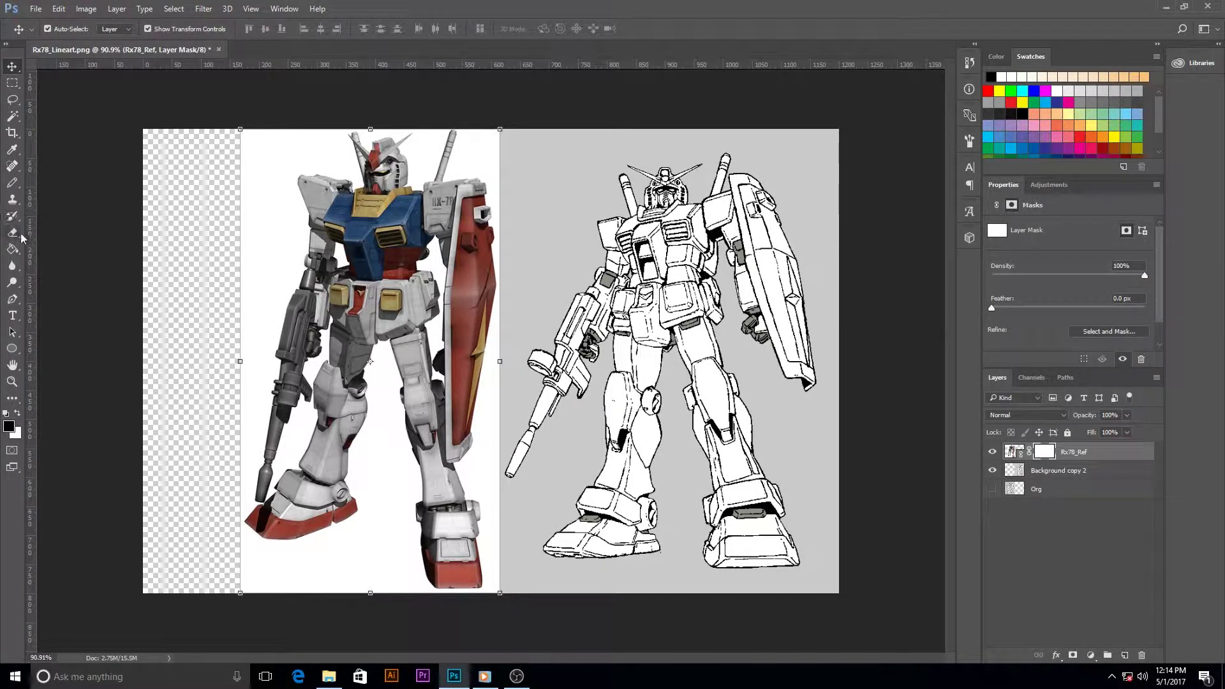
left_click(14, 185)
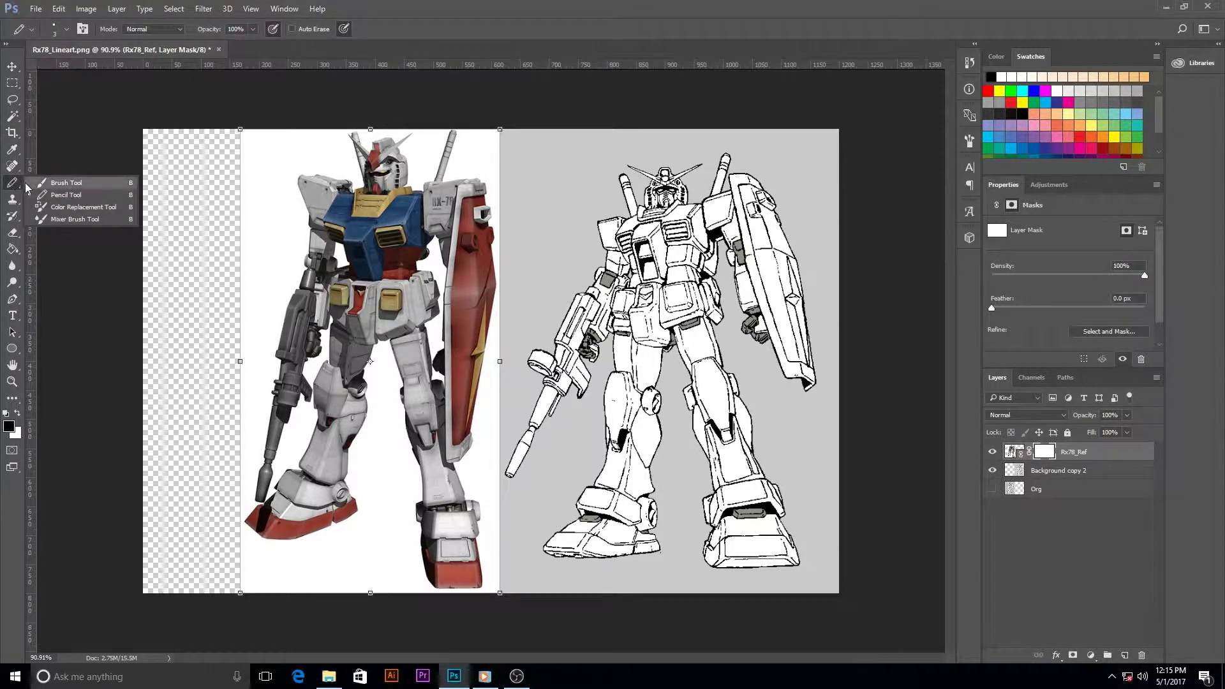
left_click(64, 183)
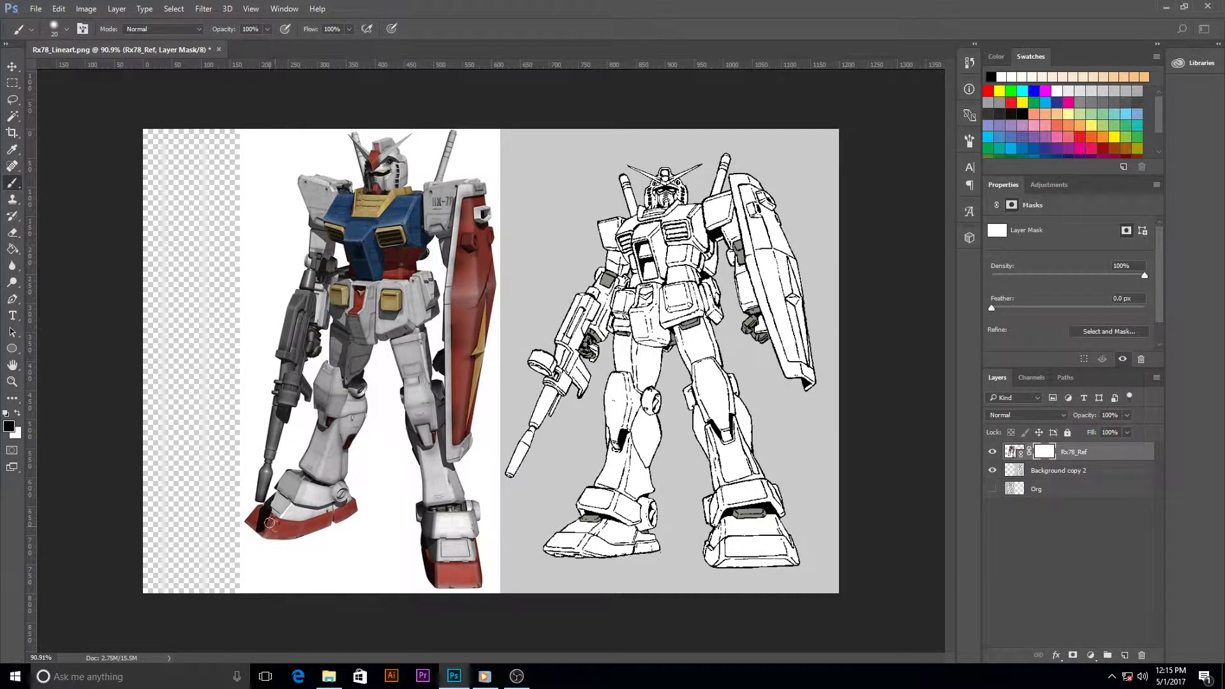
key("bracketright")
key("bracketright")
key("bracketright")
key("bracketright")
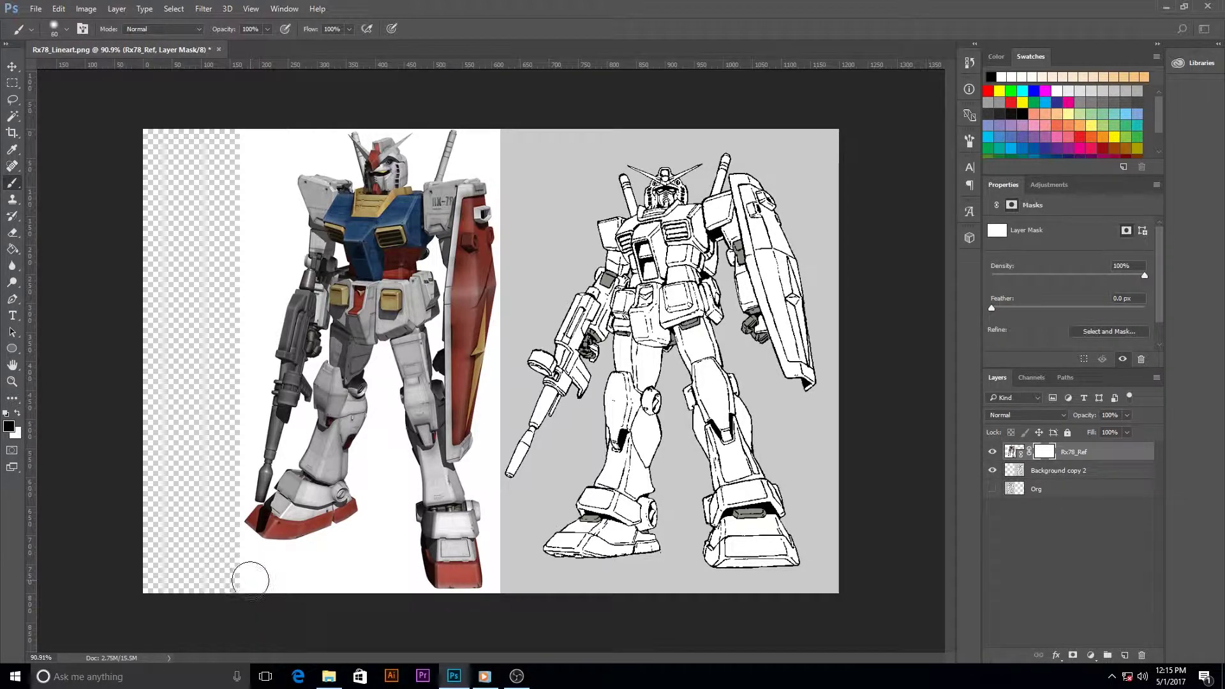
key("bracketright")
key("bracketright")
key("bracketright")
key("bracketright")
mouse_move(241, 583)
left_mouse_down()
mouse_move(341, 585)
mouse_move(371, 549)
mouse_move(372, 576)
mouse_move(384, 577)
mouse_move(283, 571)
left_mouse_up()
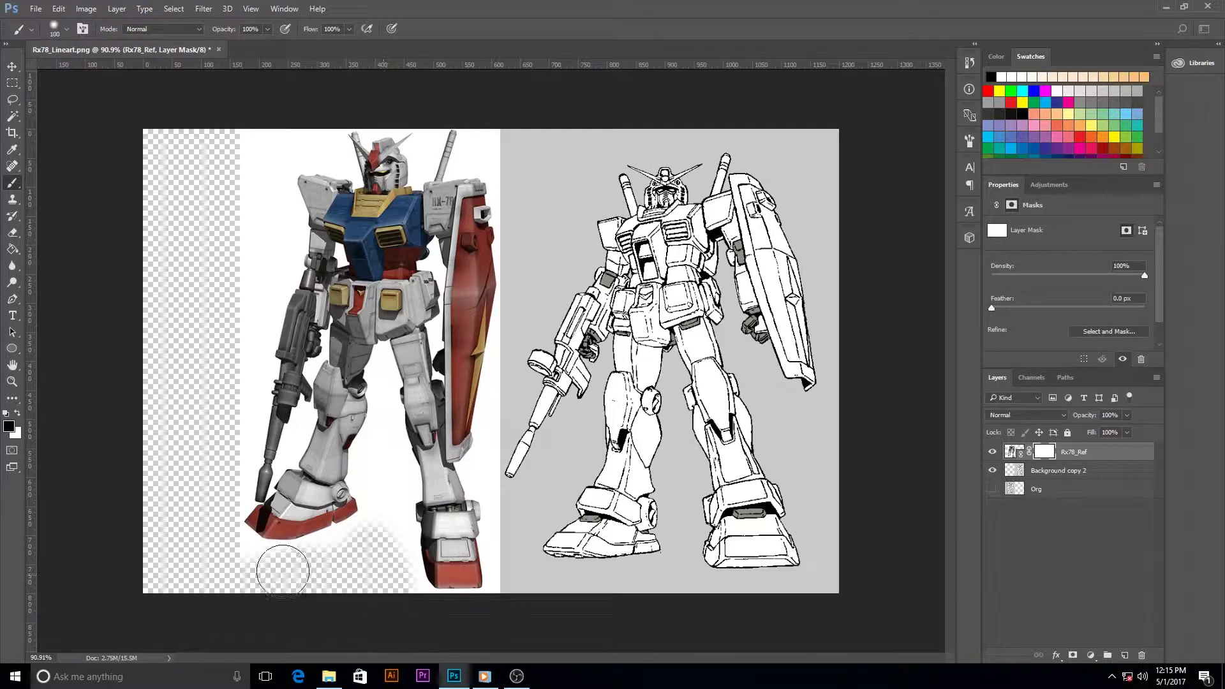
- Mask out the white background around the forward foot and below the shield using a 50 px brush
key("bracketleft")
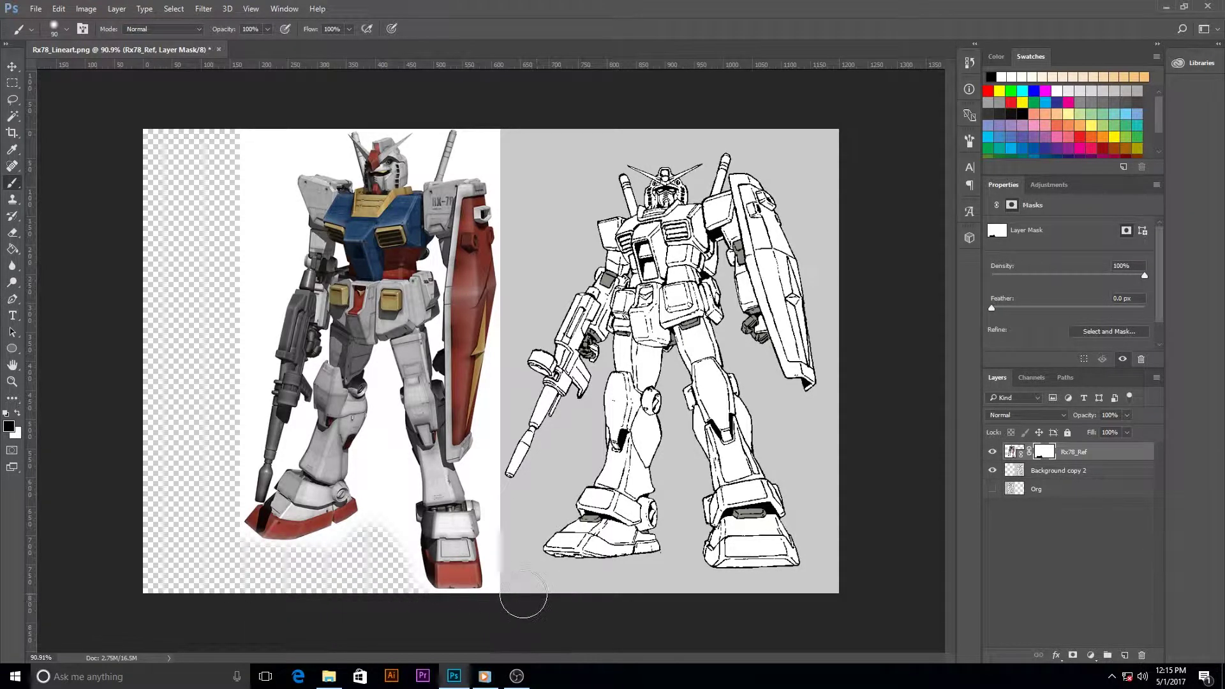
key("bracketleft")
key("bracketleft")
key("bracketleft")
key("bracketleft")
mouse_move(503, 582)
left_mouse_down()
mouse_move(496, 416)
mouse_move(510, 339)
mouse_move(481, 469)
mouse_move(499, 501)
mouse_move(372, 547)
mouse_move(405, 600)
left_mouse_up()
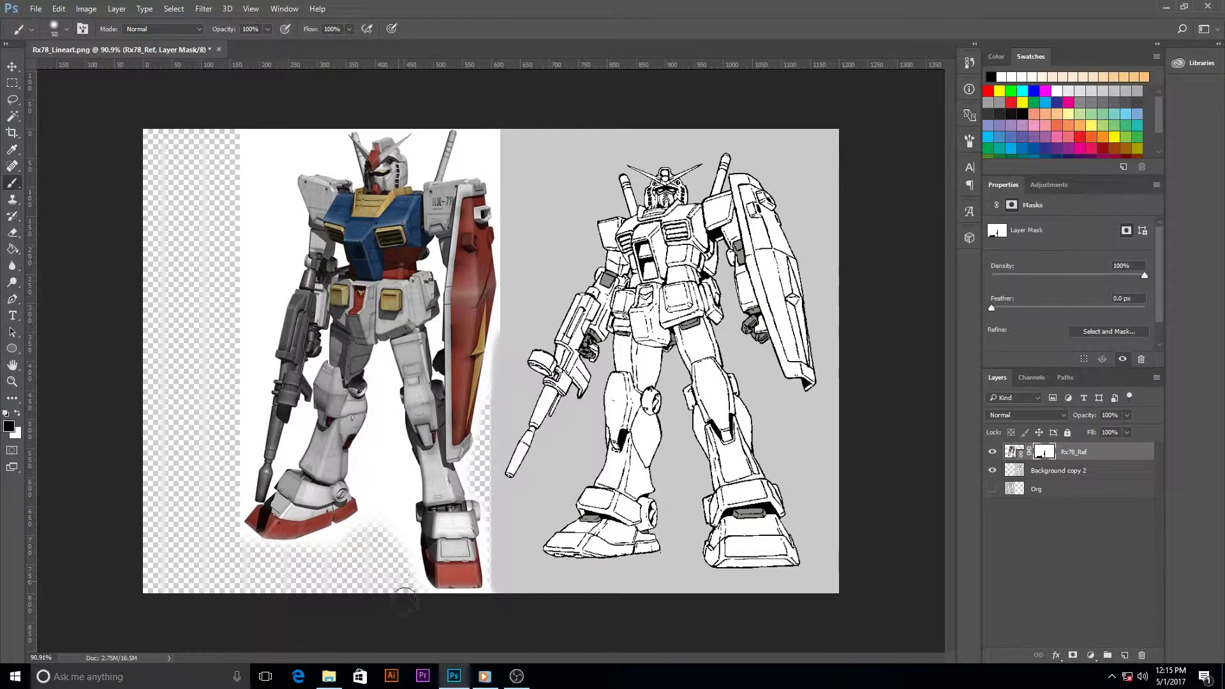
- Mask out the remaining white around the shield's top, the head, the rifle side and between the legs, using 50 to 80 px brushes
mouse_move(485, 185)
left_mouse_down()
mouse_move(499, 132)
mouse_move(483, 136)
mouse_move(470, 153)
mouse_move(509, 183)
left_mouse_up()
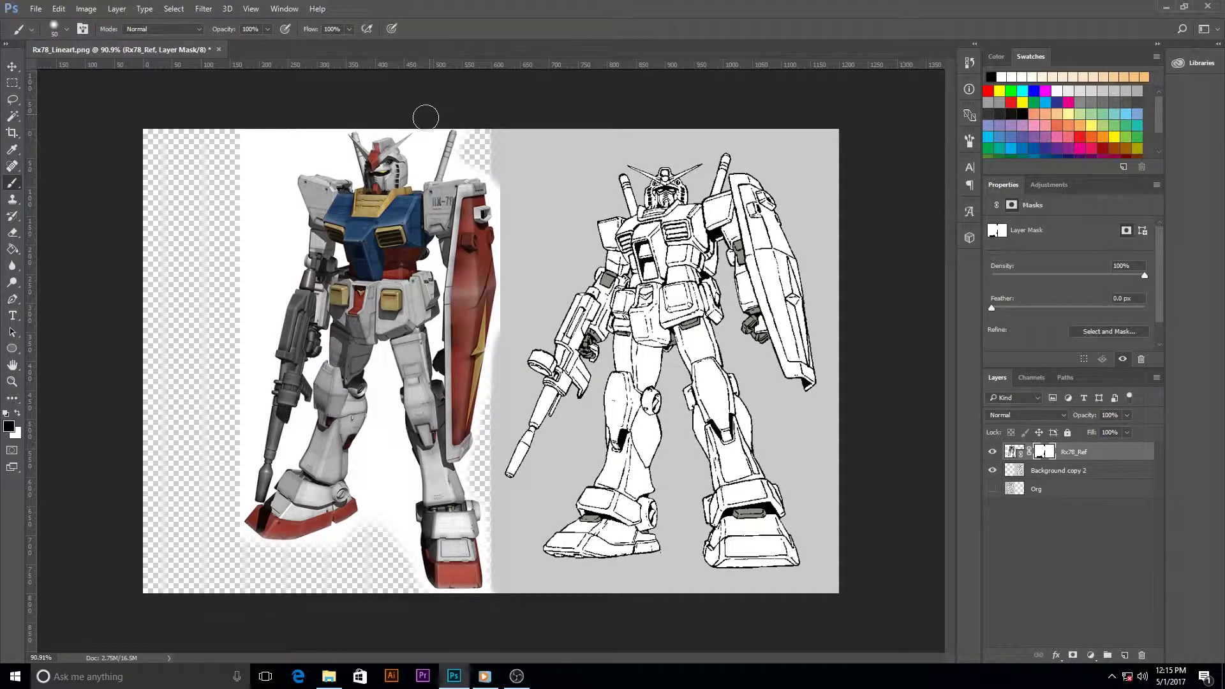
mouse_move(425, 117)
left_mouse_down()
mouse_move(429, 159)
mouse_move(462, 117)
left_mouse_up()
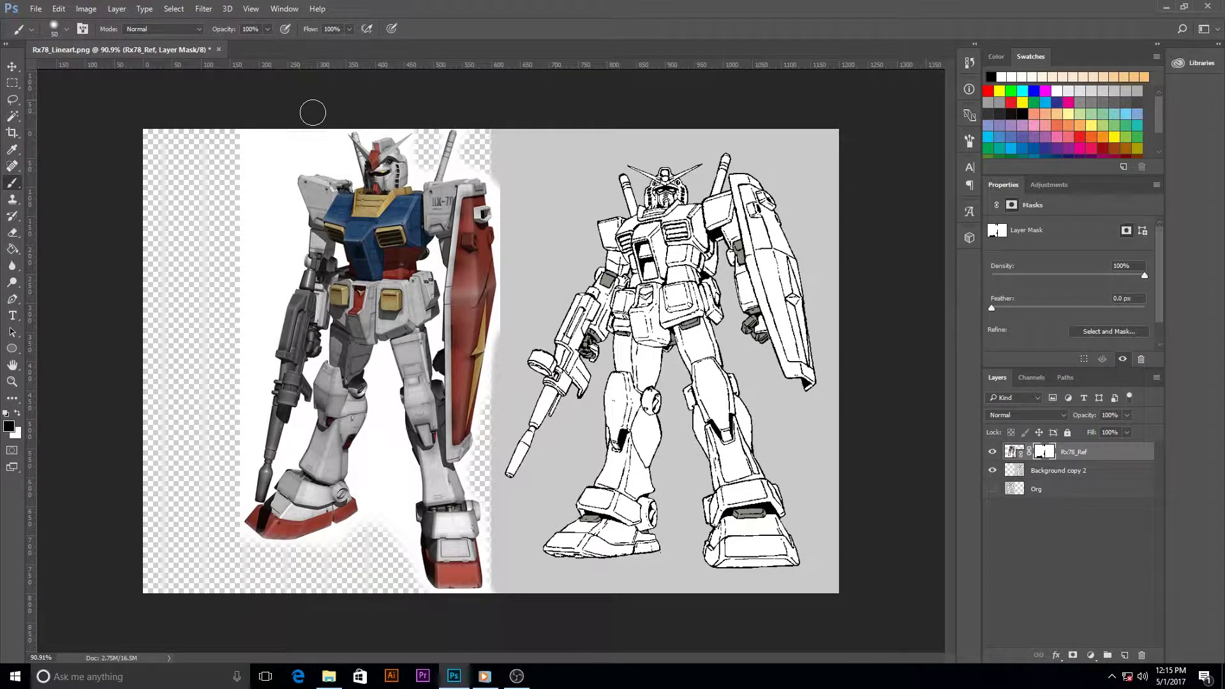
mouse_move(313, 113)
left_mouse_down()
mouse_move(329, 143)
mouse_move(308, 122)
mouse_move(230, 140)
mouse_move(222, 131)
mouse_move(261, 124)
mouse_move(240, 172)
mouse_move(257, 187)
mouse_move(231, 281)
mouse_move(274, 138)
mouse_move(262, 165)
mouse_move(278, 149)
mouse_move(276, 211)
mouse_move(242, 310)
mouse_move(279, 236)
mouse_move(253, 304)
mouse_move(237, 418)
mouse_move(252, 376)
mouse_move(219, 452)
mouse_move(221, 485)
mouse_move(242, 414)
mouse_move(213, 520)
mouse_move(341, 566)
mouse_move(337, 551)
mouse_move(389, 533)
mouse_move(384, 436)
left_mouse_up()
key("bracketright")
key("bracketright")
key("bracketright")
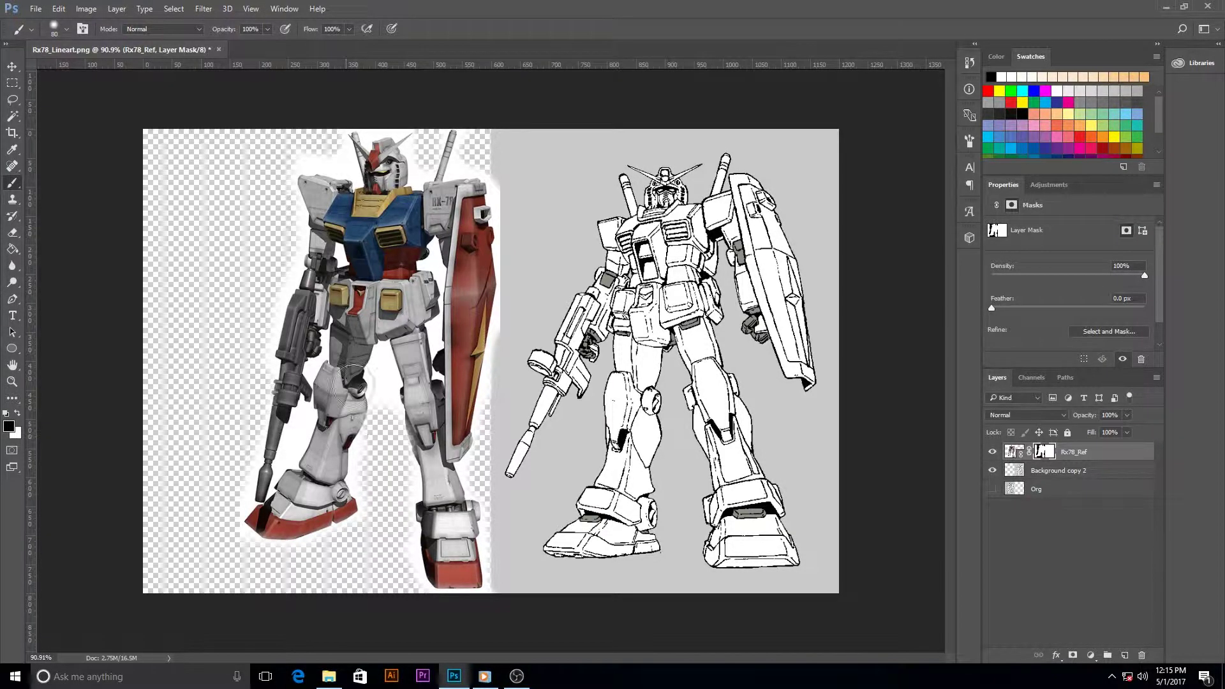
left_click_drag(300, 138, 315, 148)
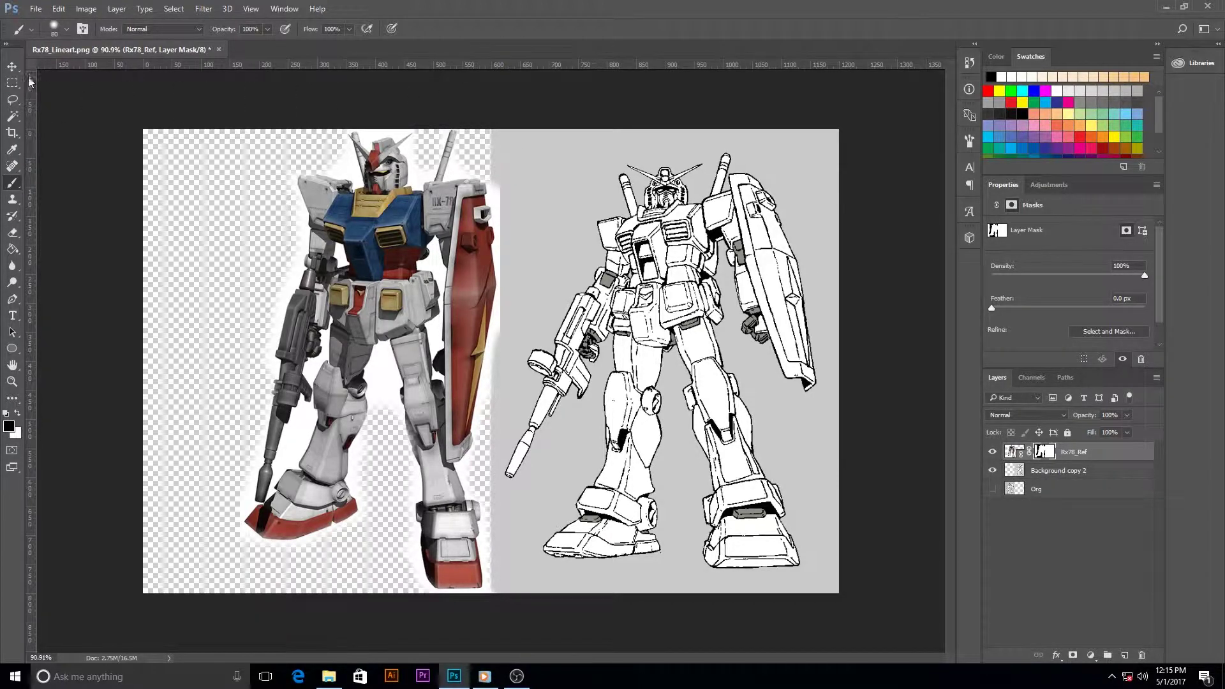
- Move the masked reference robot closer to the line art, to X 204 px, and target the layer's image instead of its mask
key("v")
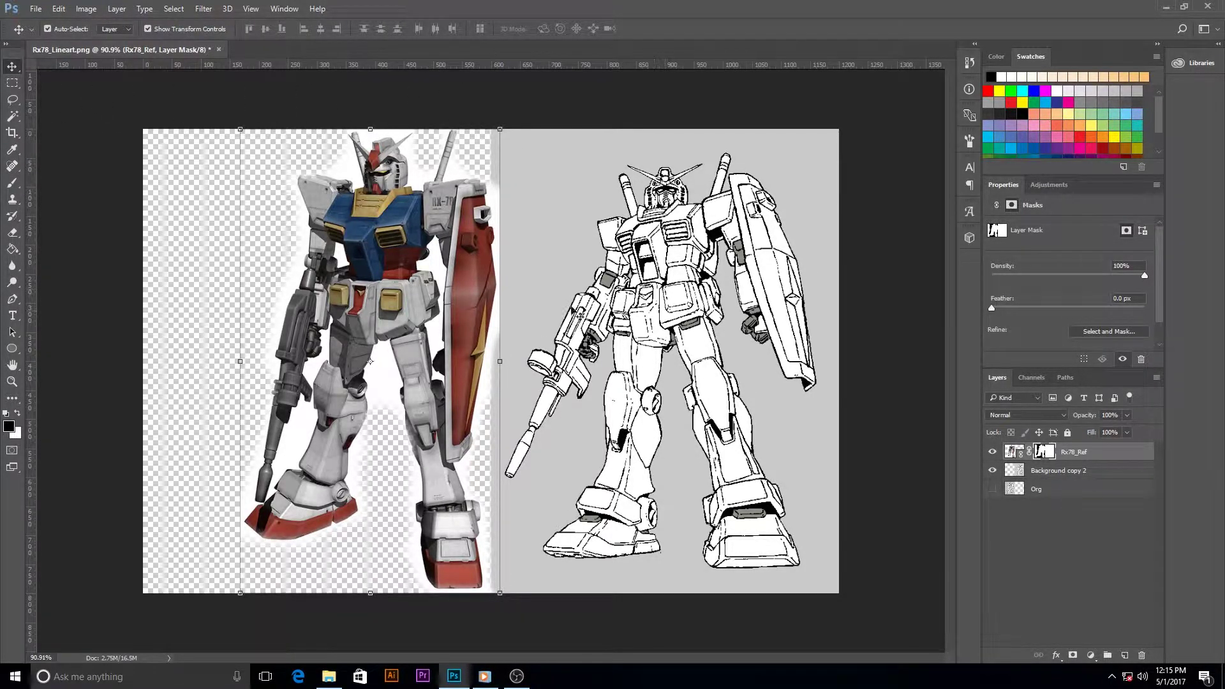
left_click_drag(408, 293, 428, 291)
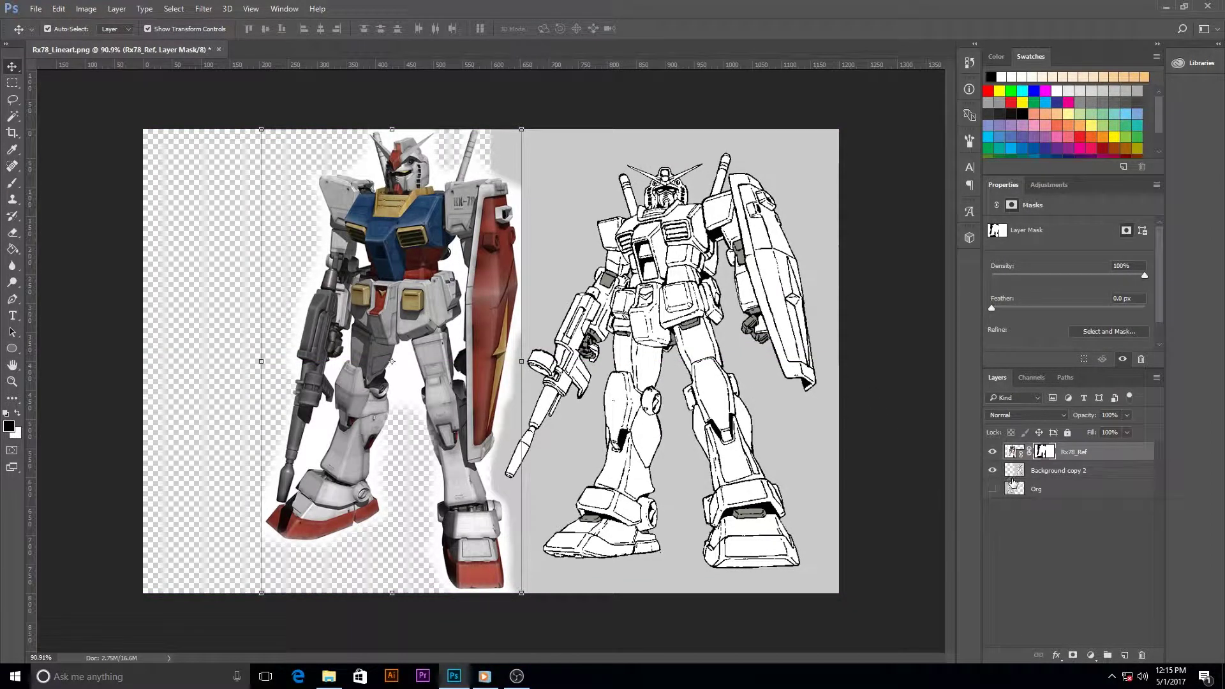
mouse_move(1067, 455)
left_mouse_down()
mouse_move(1064, 476)
mouse_move(1062, 448)
left_mouse_up()
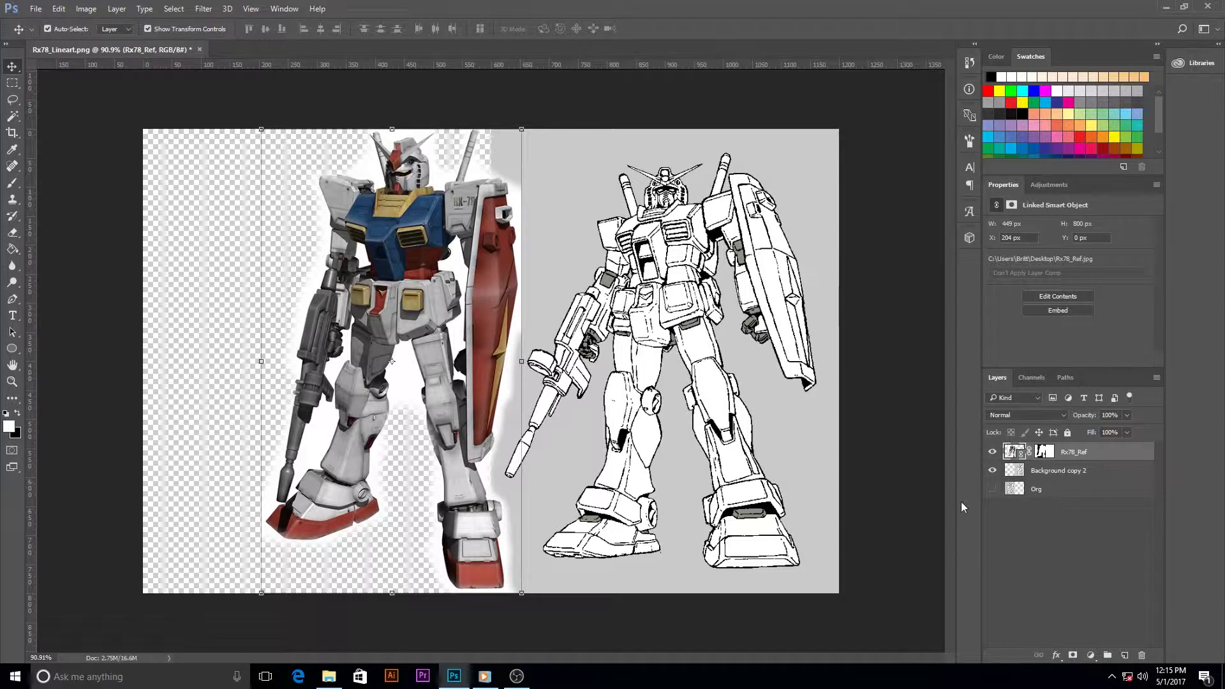
- Rename the Background copy 2 layer to Art
left_click(1072, 472)
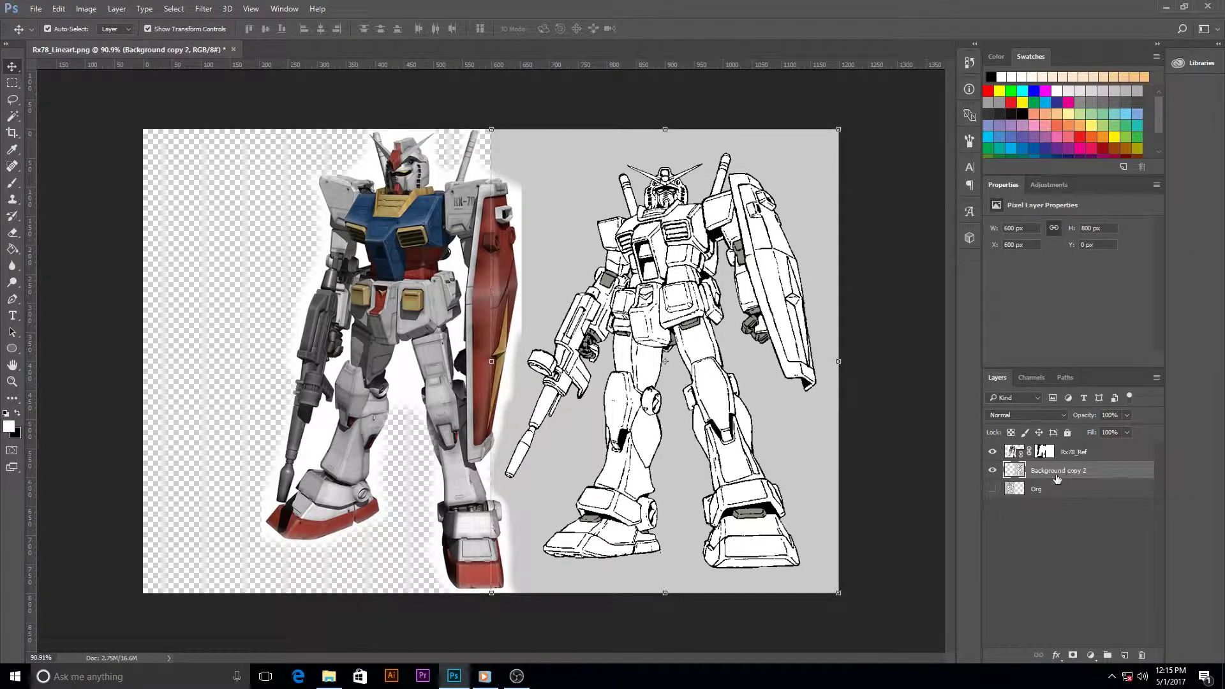
double_click(1056, 479)
type("Art")
key("Return")
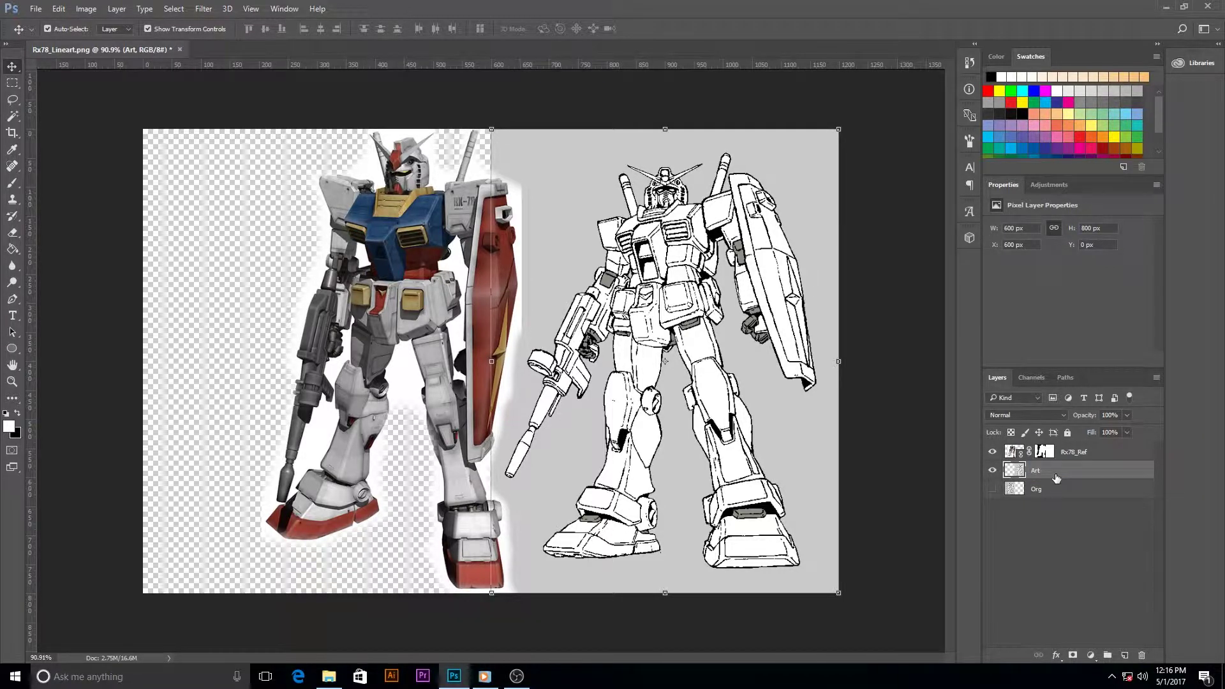
- Add two empty layers above Art, naming the first Yellow and the one above it Red
left_click(1124, 655)
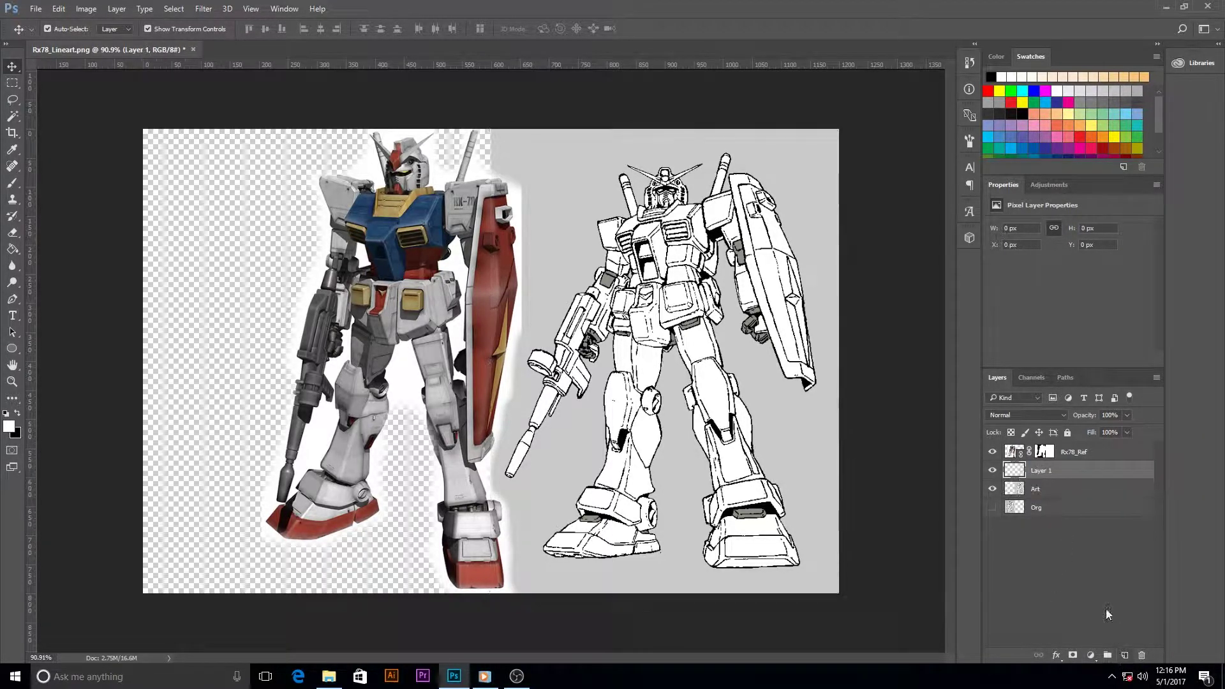
double_click(1041, 476)
type("Yellow")
key("Return")
left_click(1125, 656)
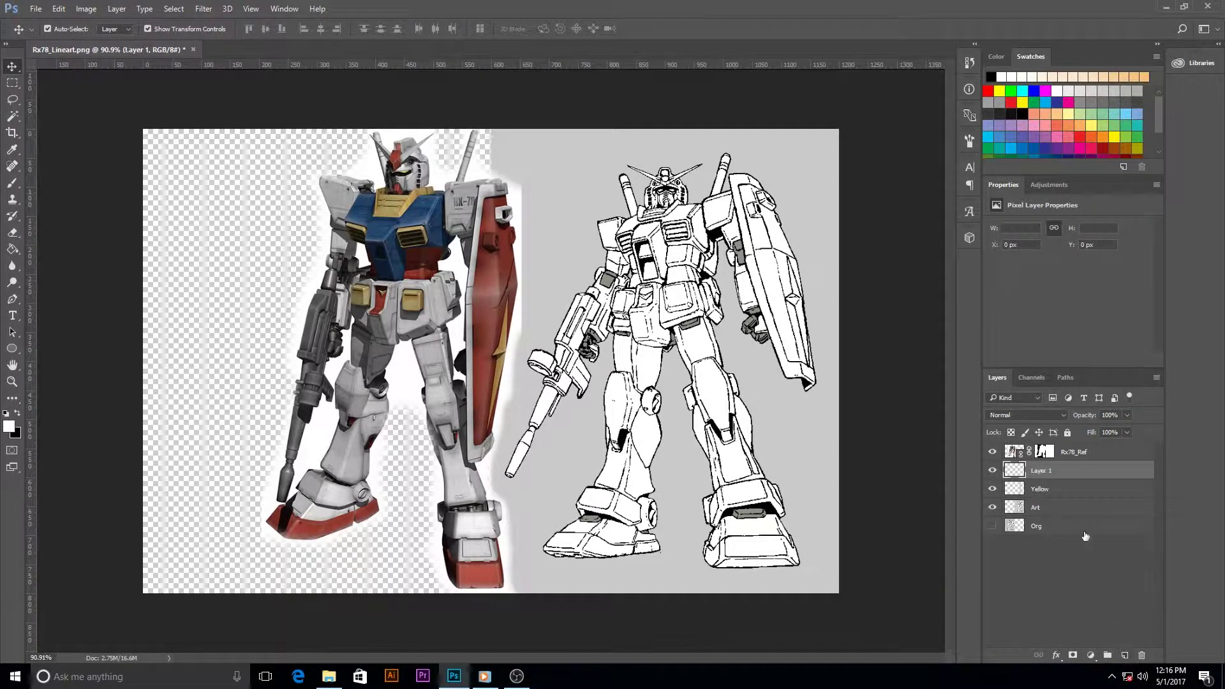
double_click(1042, 472)
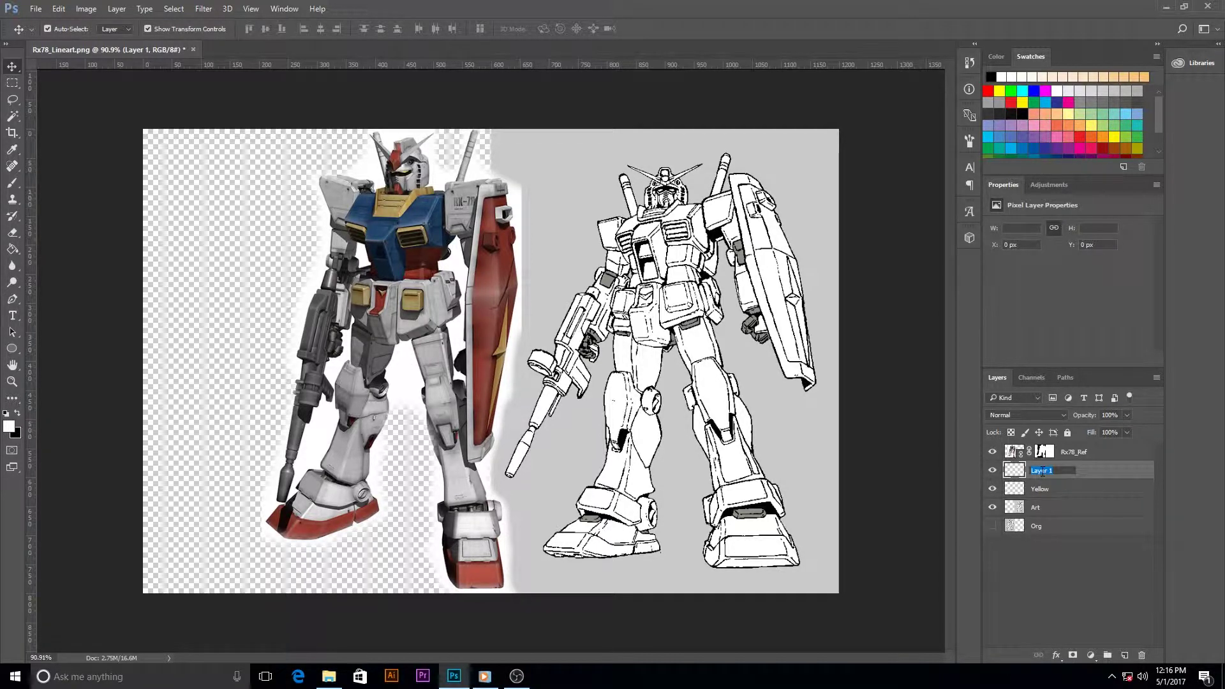
type("Red")
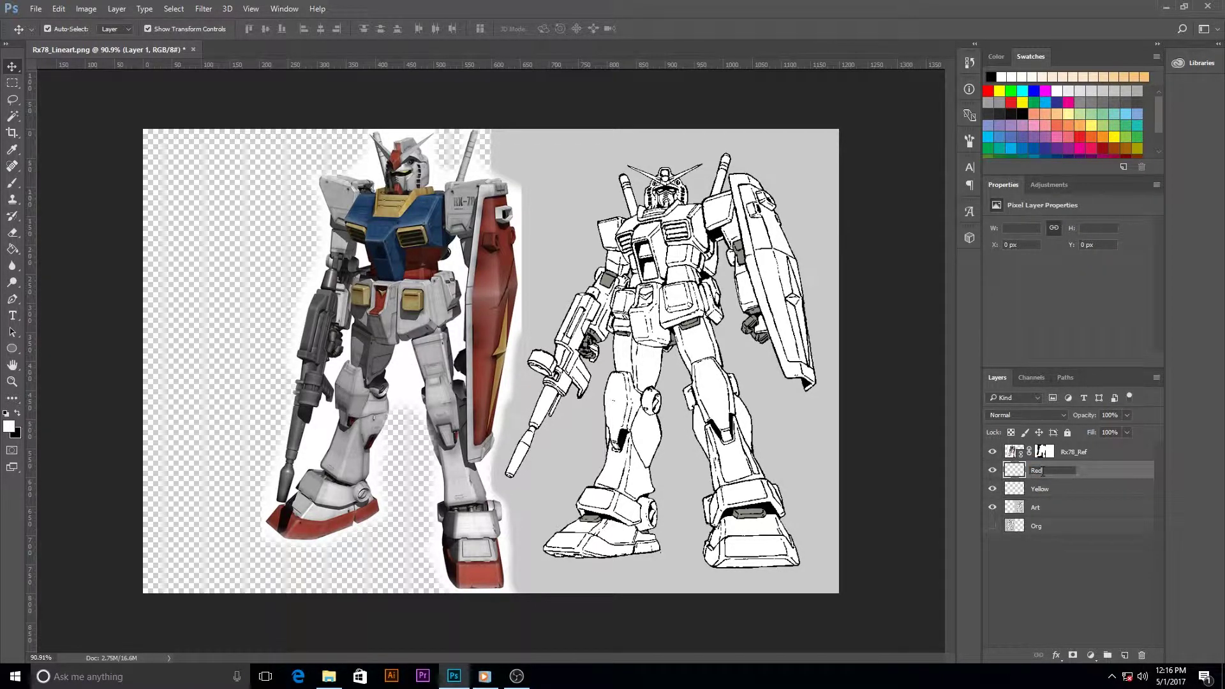
key("Return")
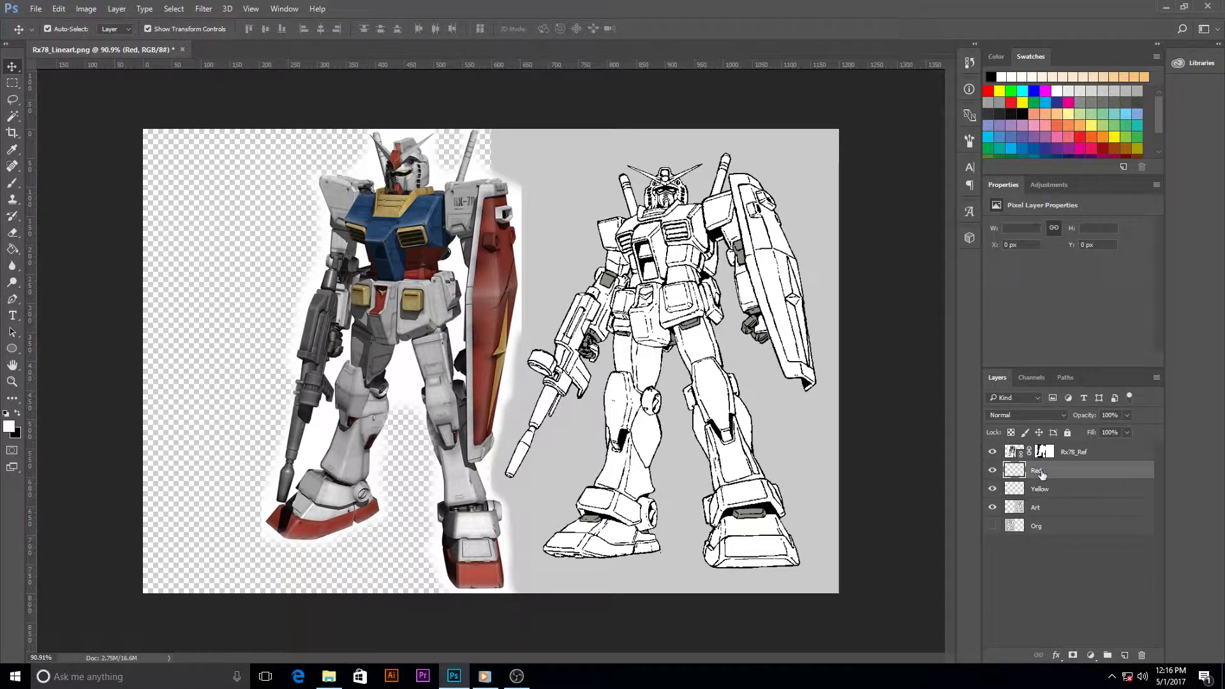
- Add two more empty layers above Red, named Blue and Black
left_click(1125, 656)
double_click(1041, 471)
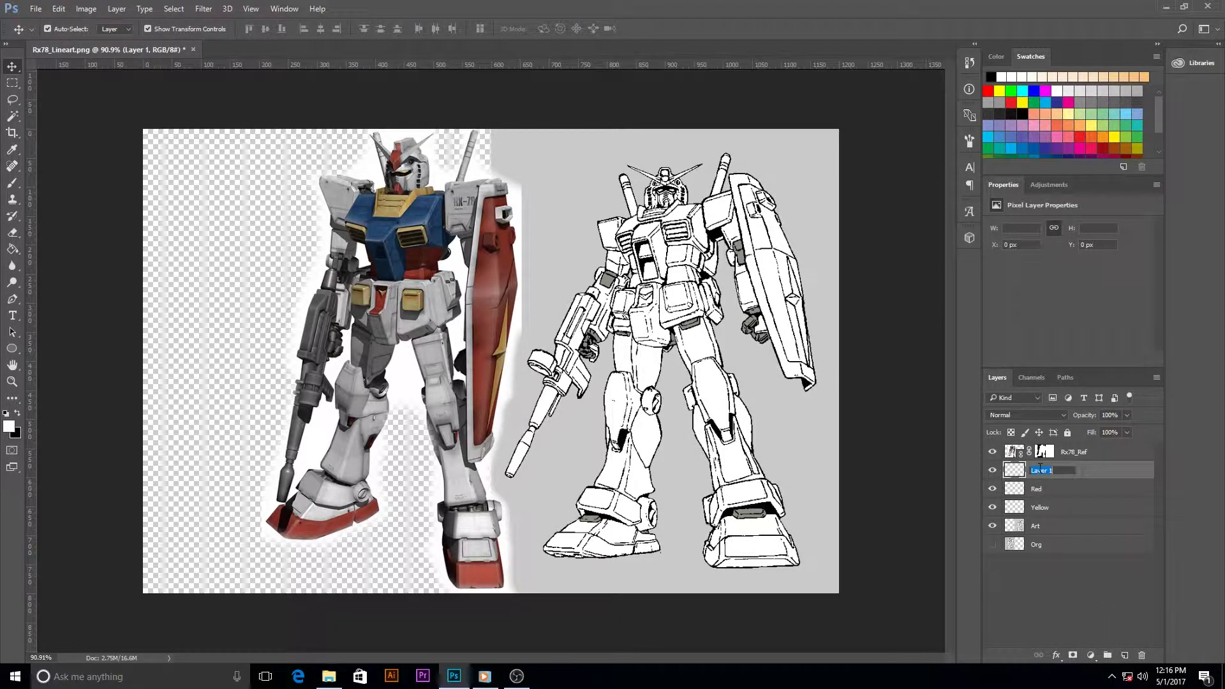
type("ZB")
type("Blue")
key("Return")
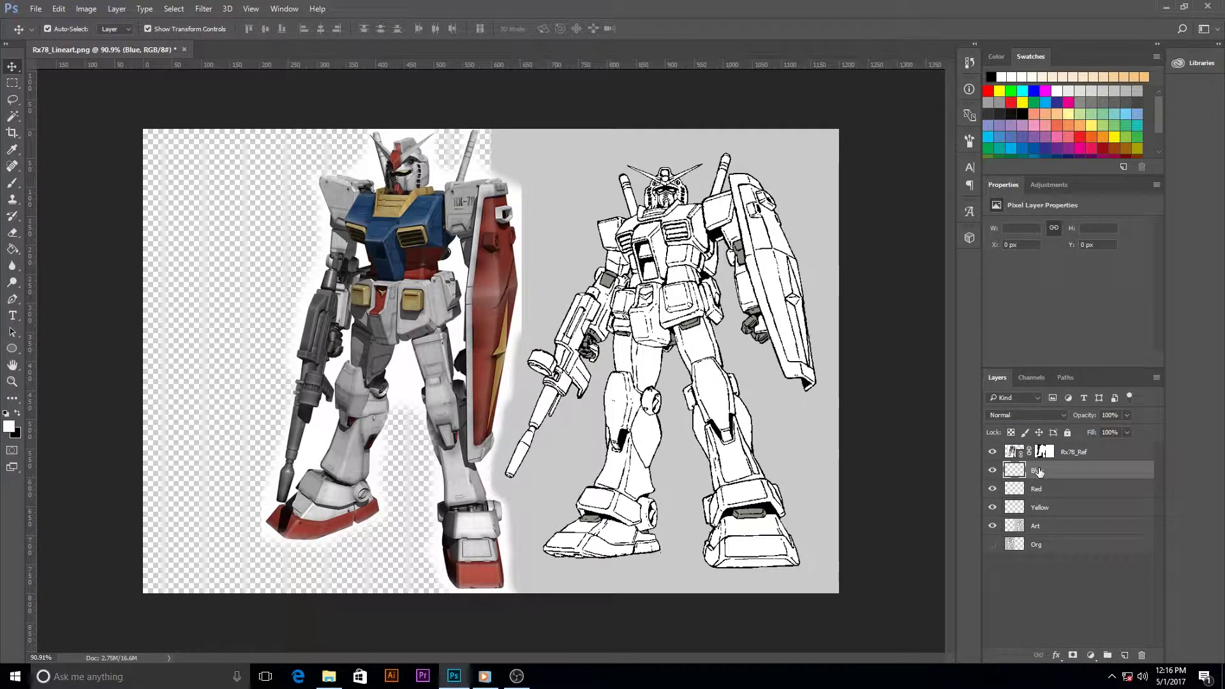
left_click(1124, 656)
double_click(1041, 470)
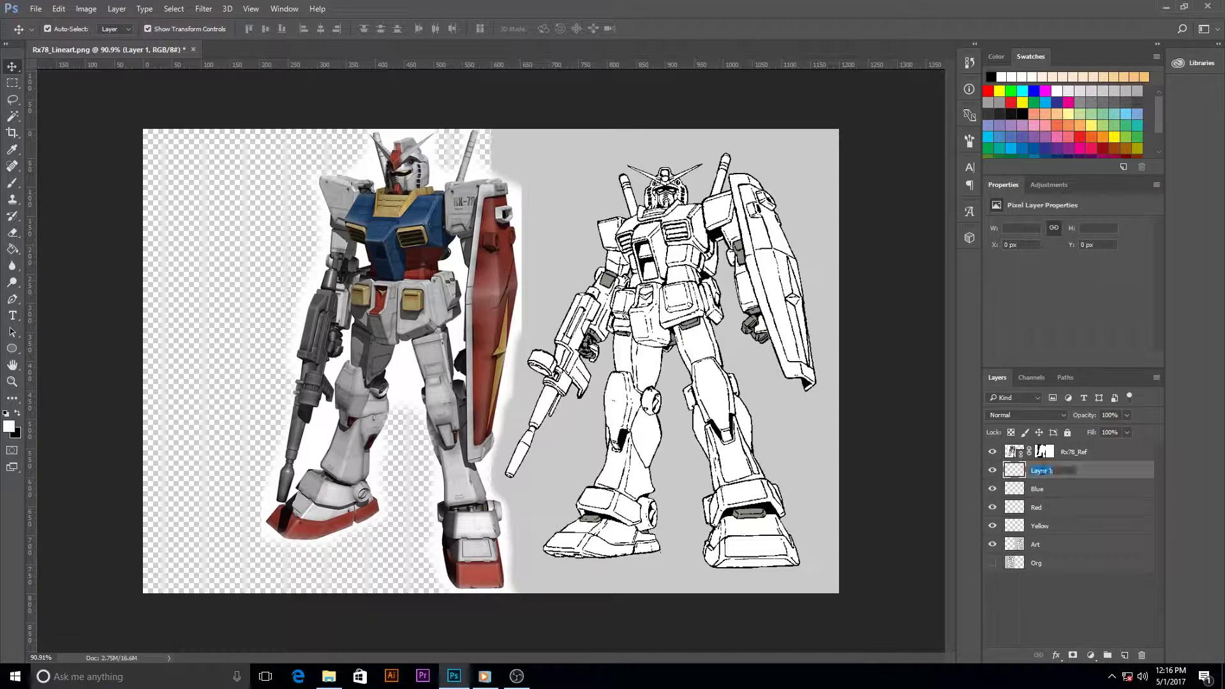
type("Black")
key("Return")
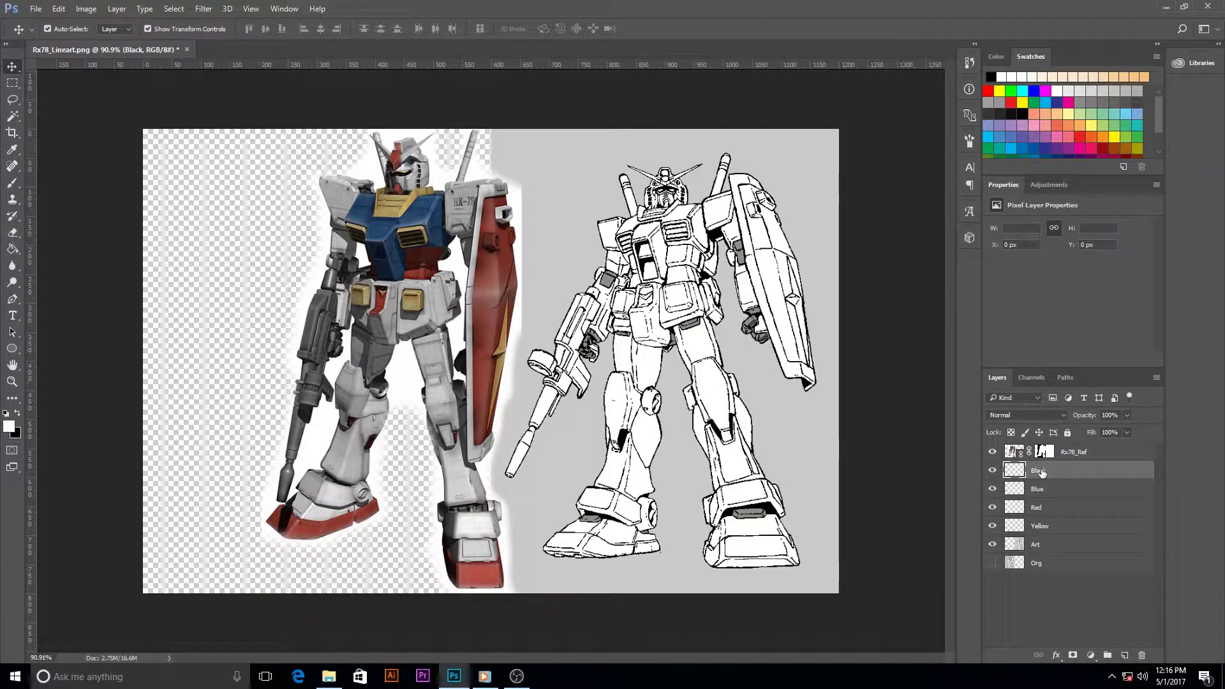
- Fill the Yellow layer with light yellow using the Paint Bucket, and add a layer mask filled with black
left_click(1044, 526)
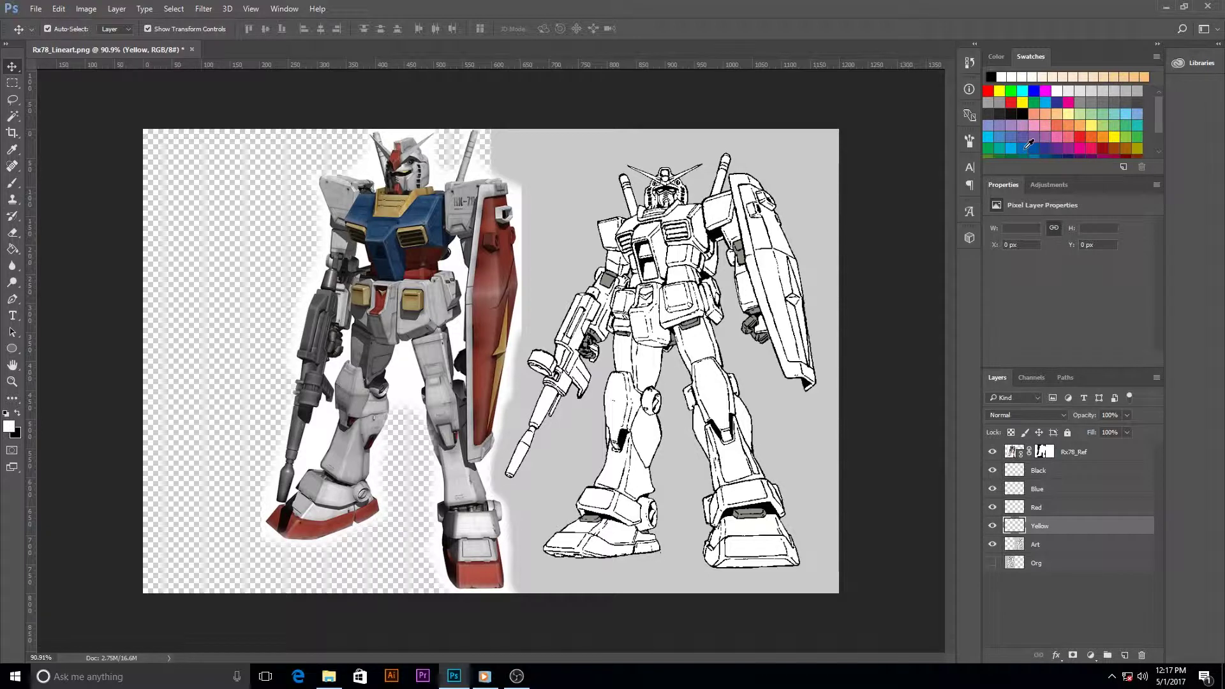
left_click(1092, 125)
key("g")
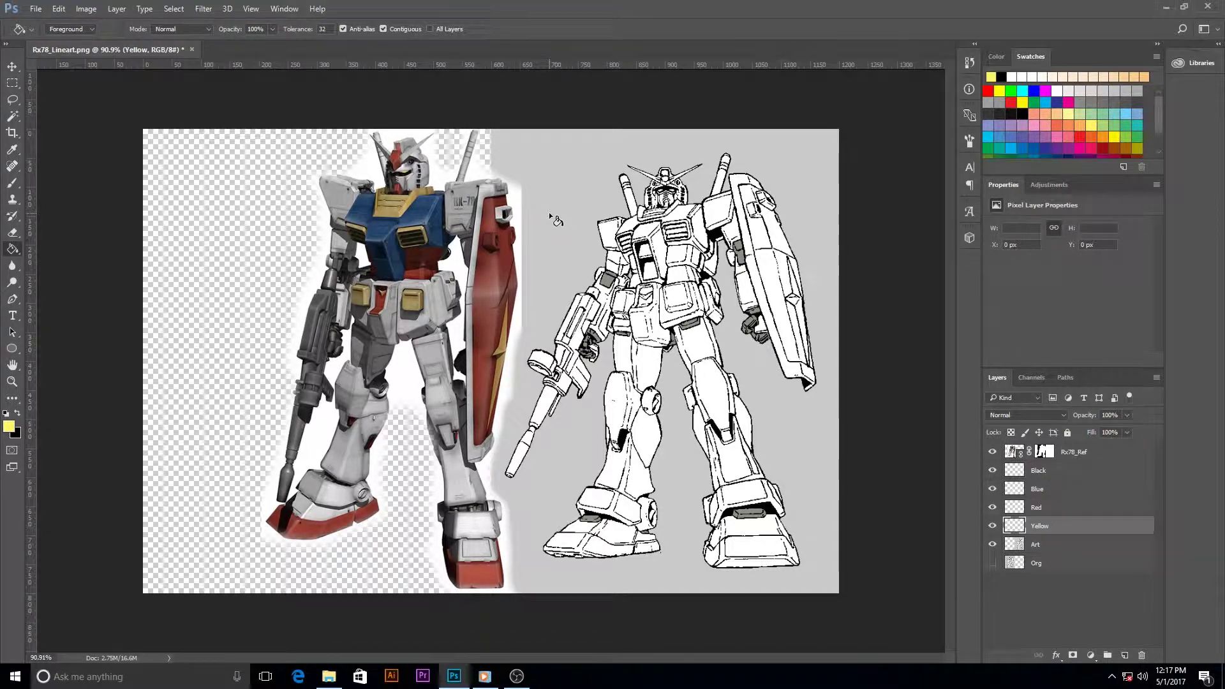
left_click(551, 216)
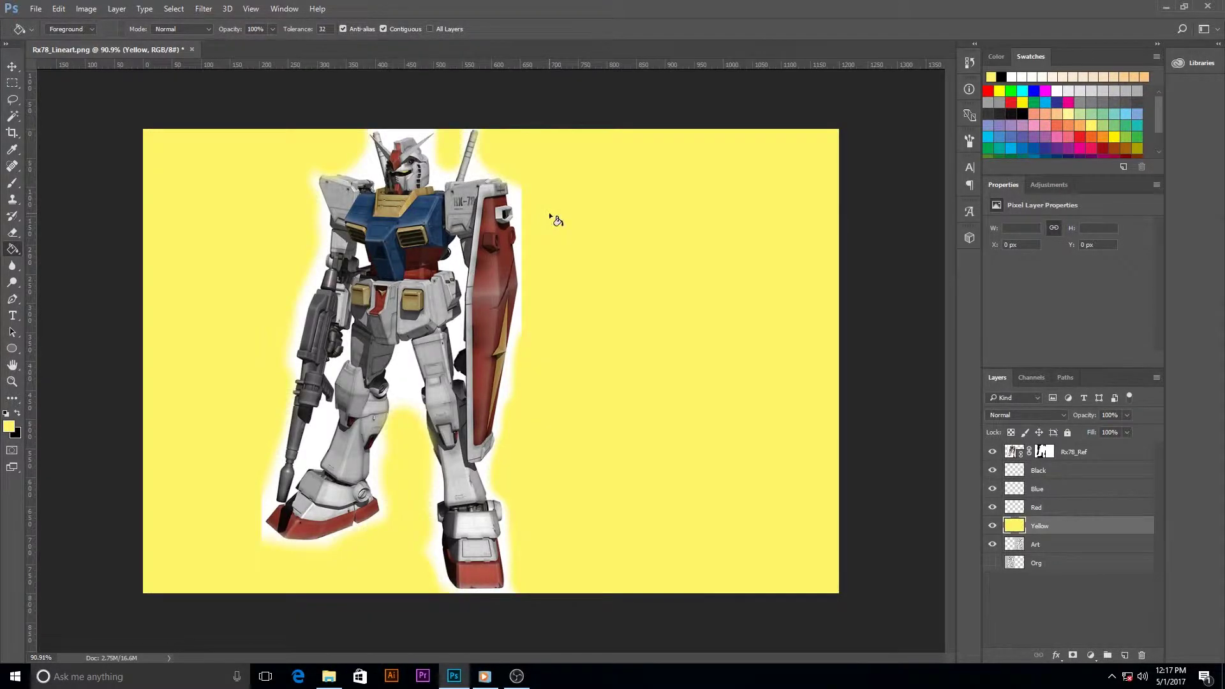
left_click(1074, 657)
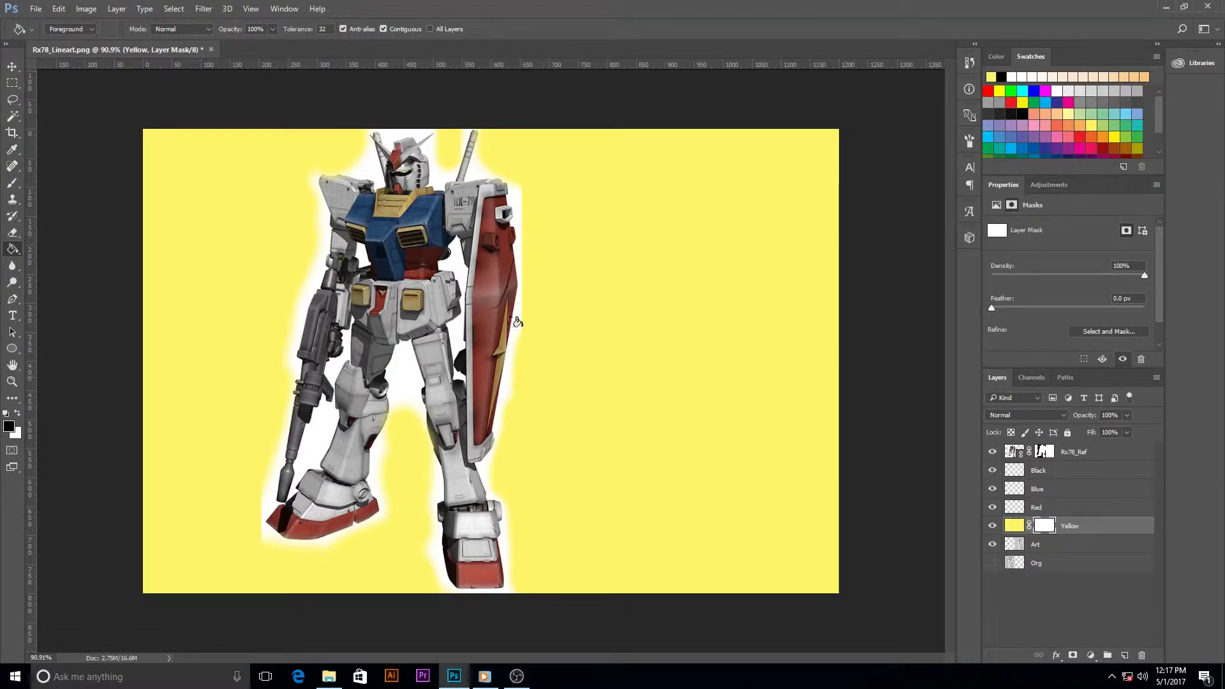
left_click(624, 297)
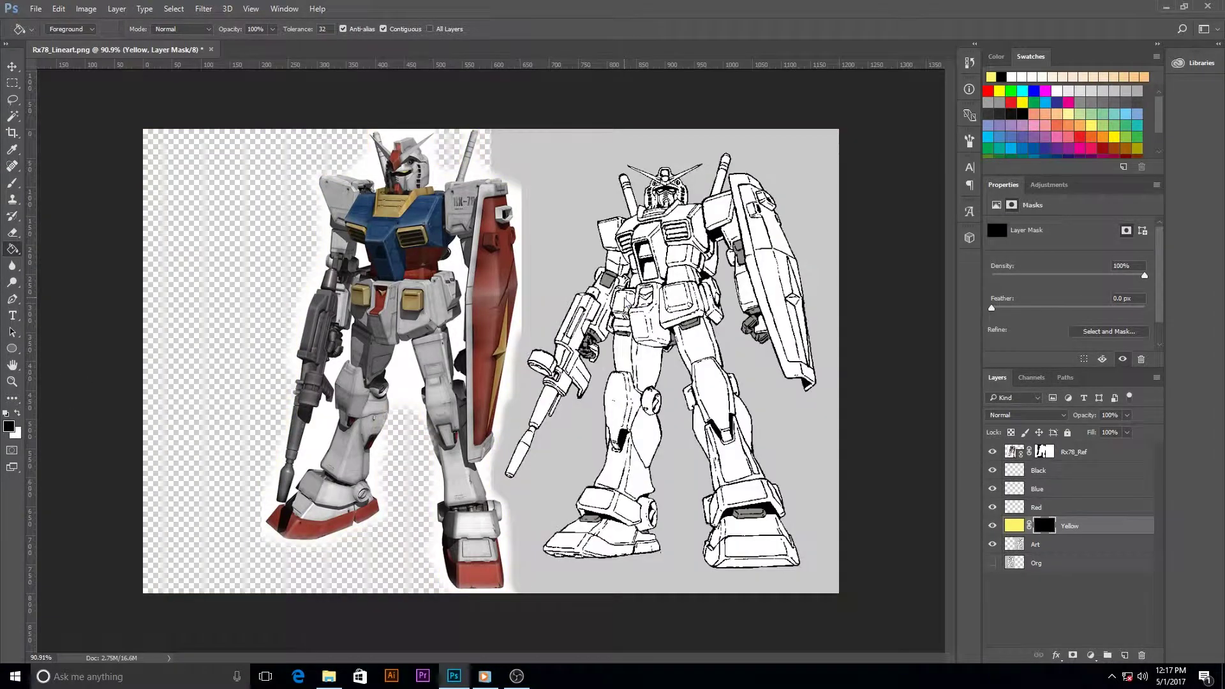
- Fill the Red layer with dark red and hide it behind a new layer mask filled with black
left_click(1040, 507)
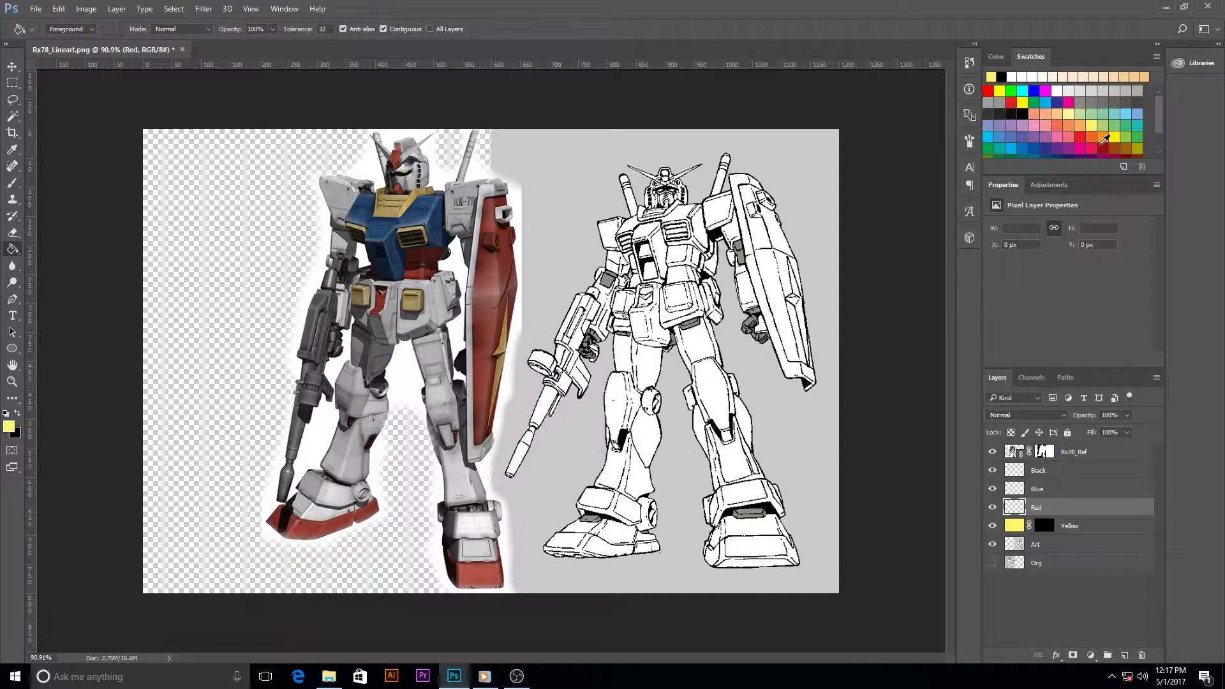
left_click(1104, 141)
left_click(604, 245)
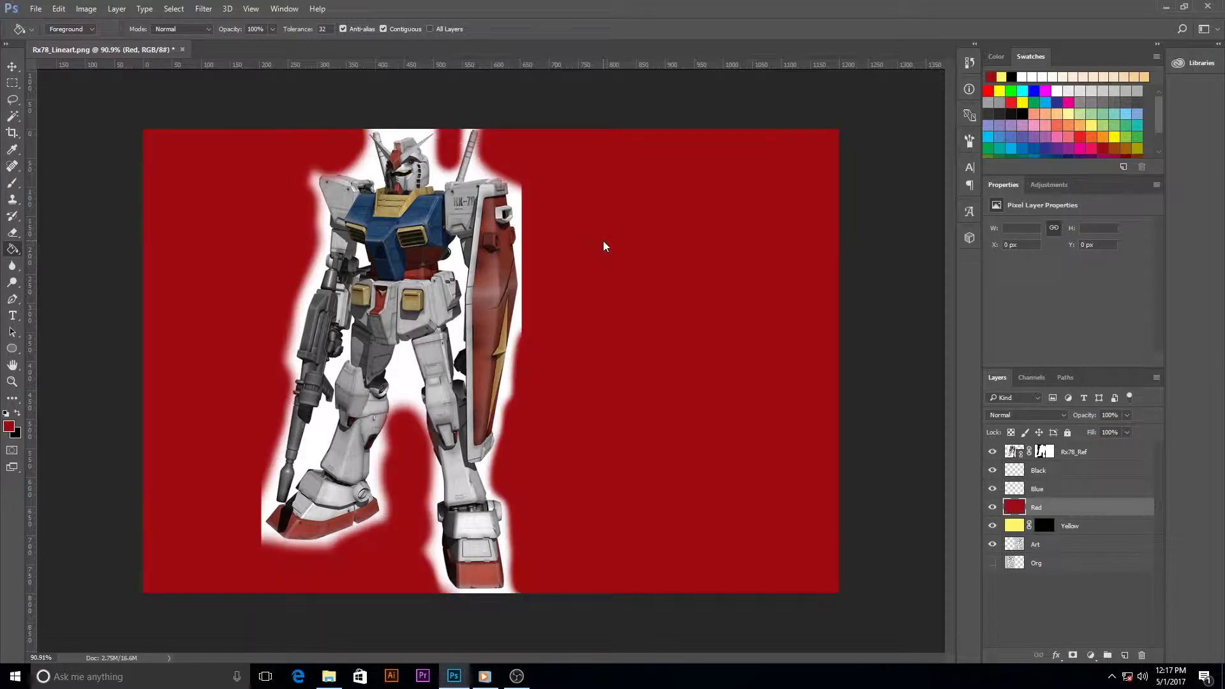
left_click(1073, 655)
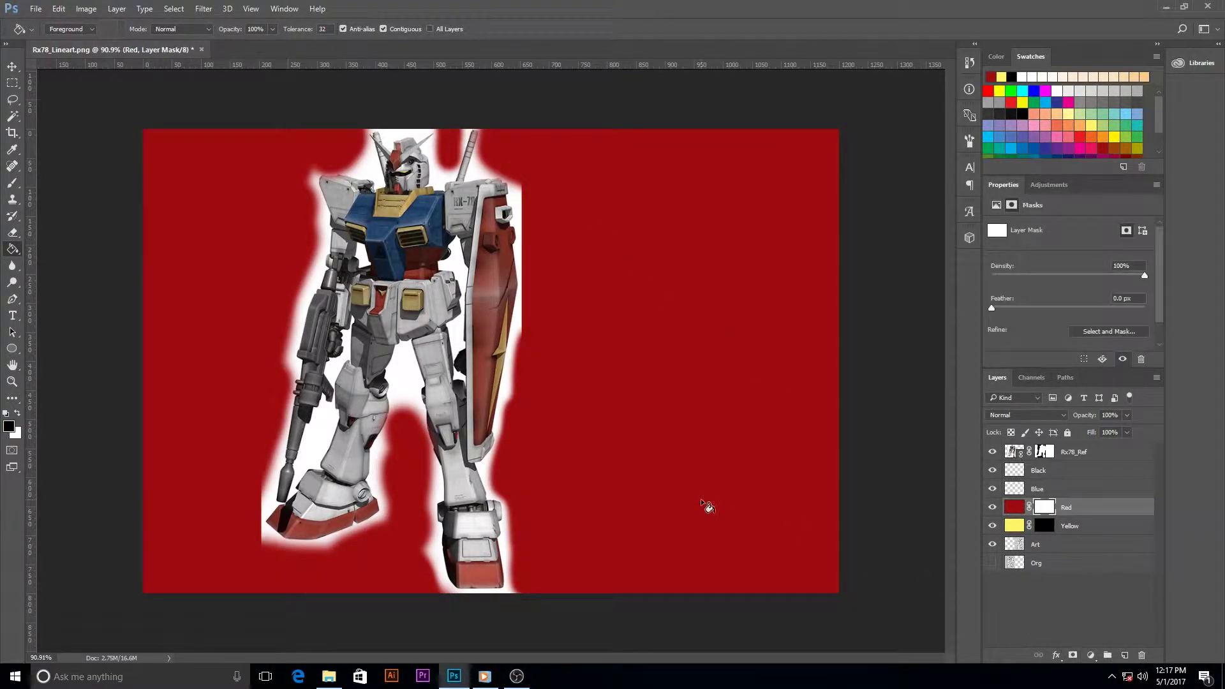
left_click(586, 309)
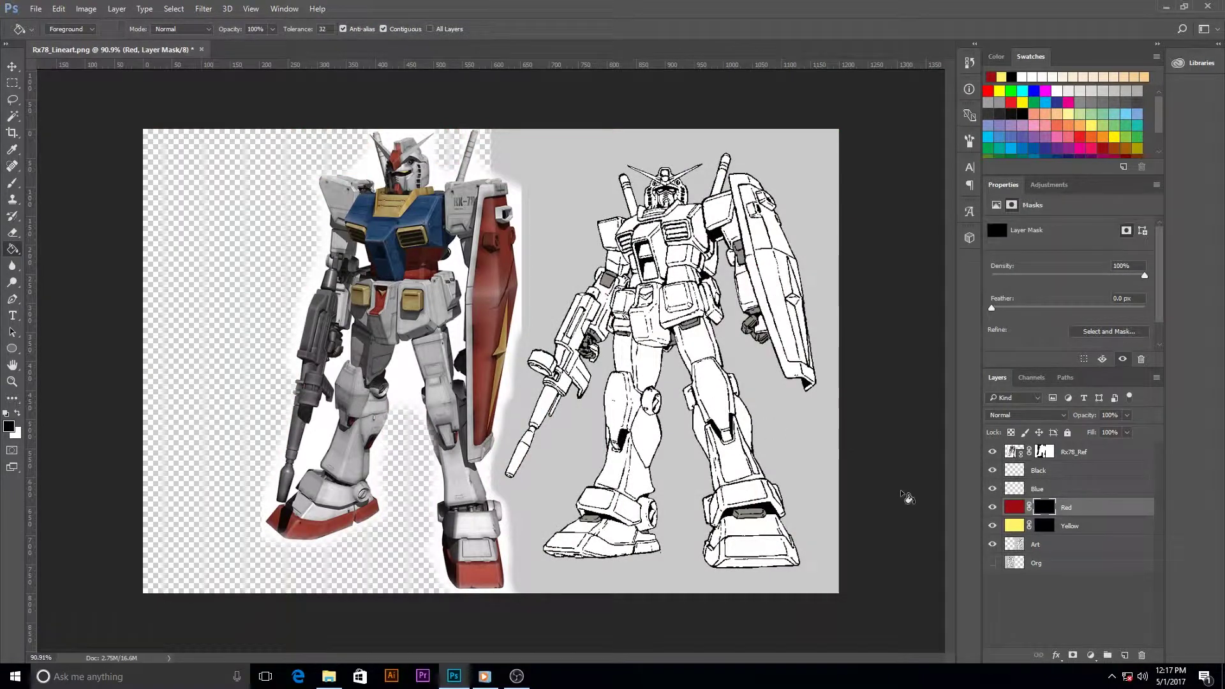
- Fill the Blue layer with blue and hide it behind a new layer mask filled with black
left_click(1042, 487)
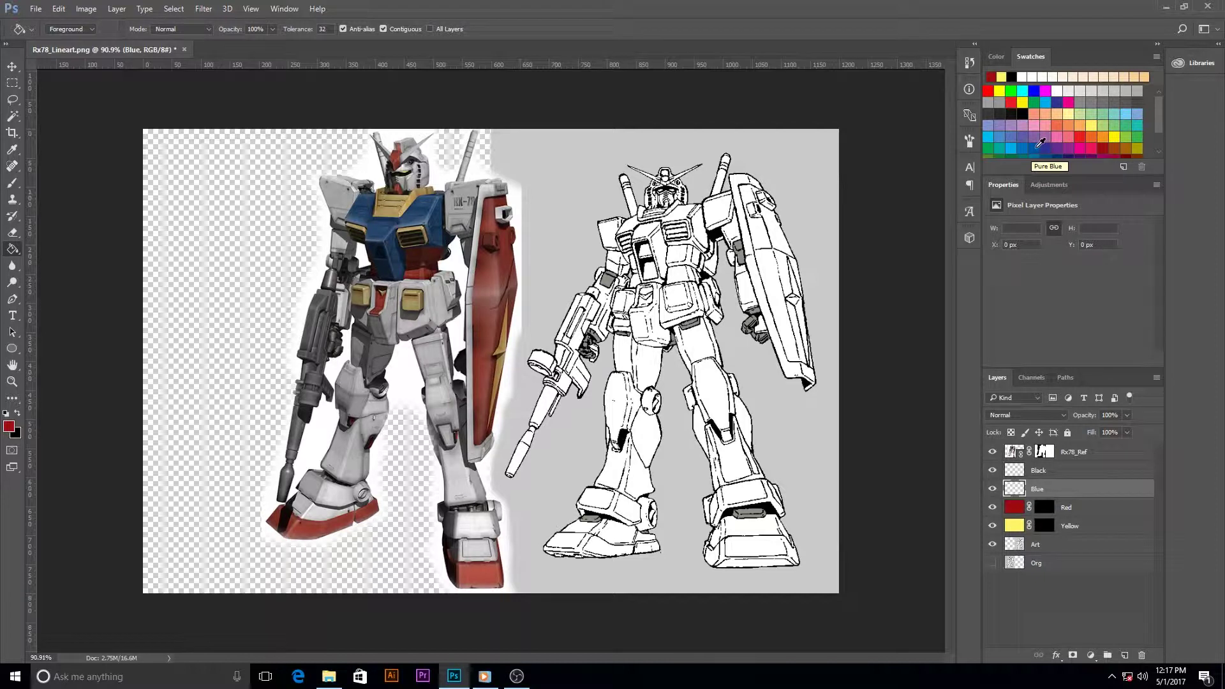
left_click(1041, 143)
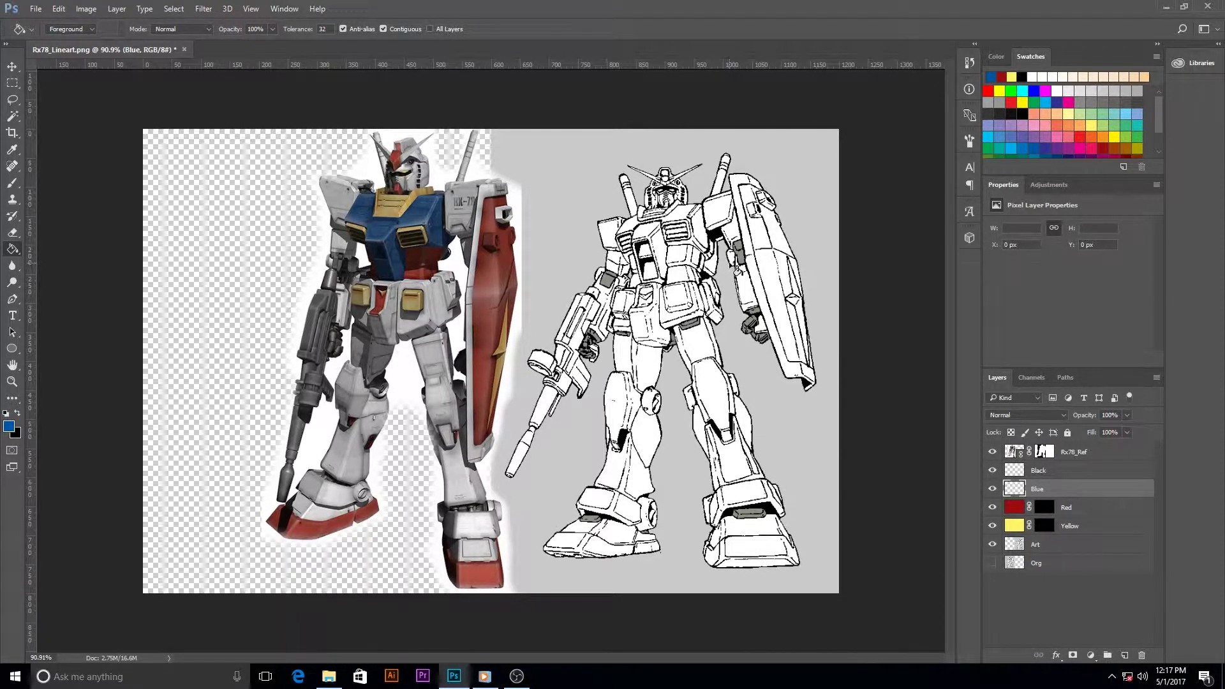
left_click(730, 275)
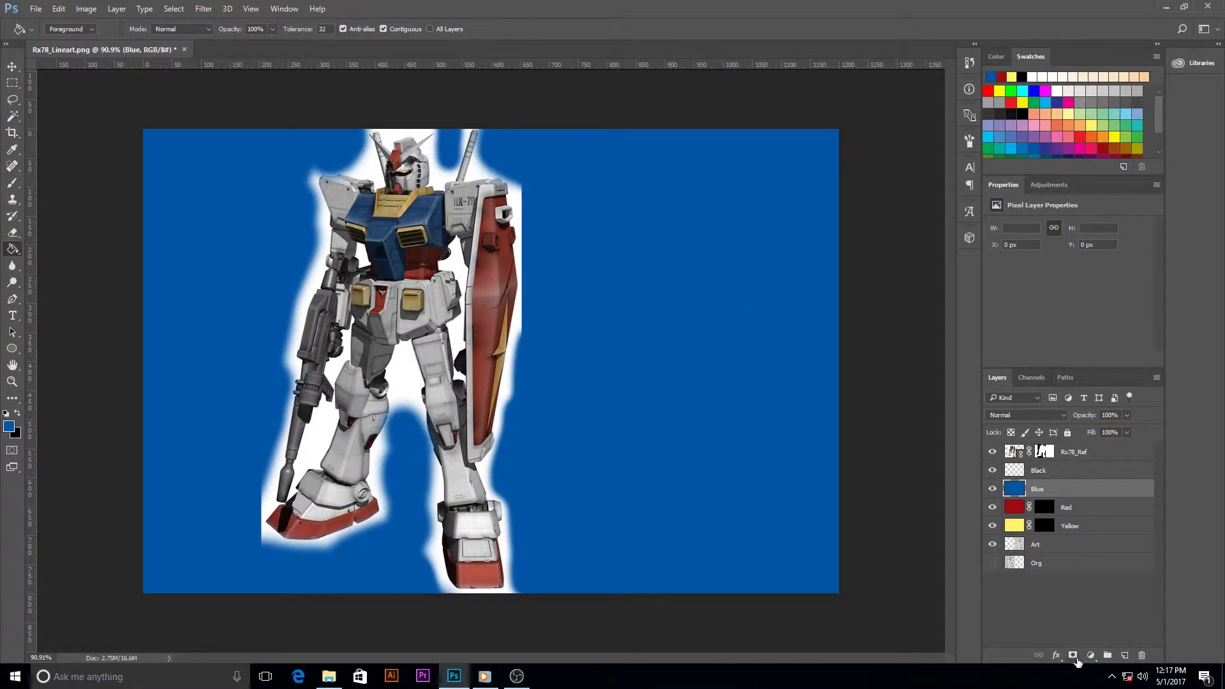
left_click(1073, 657)
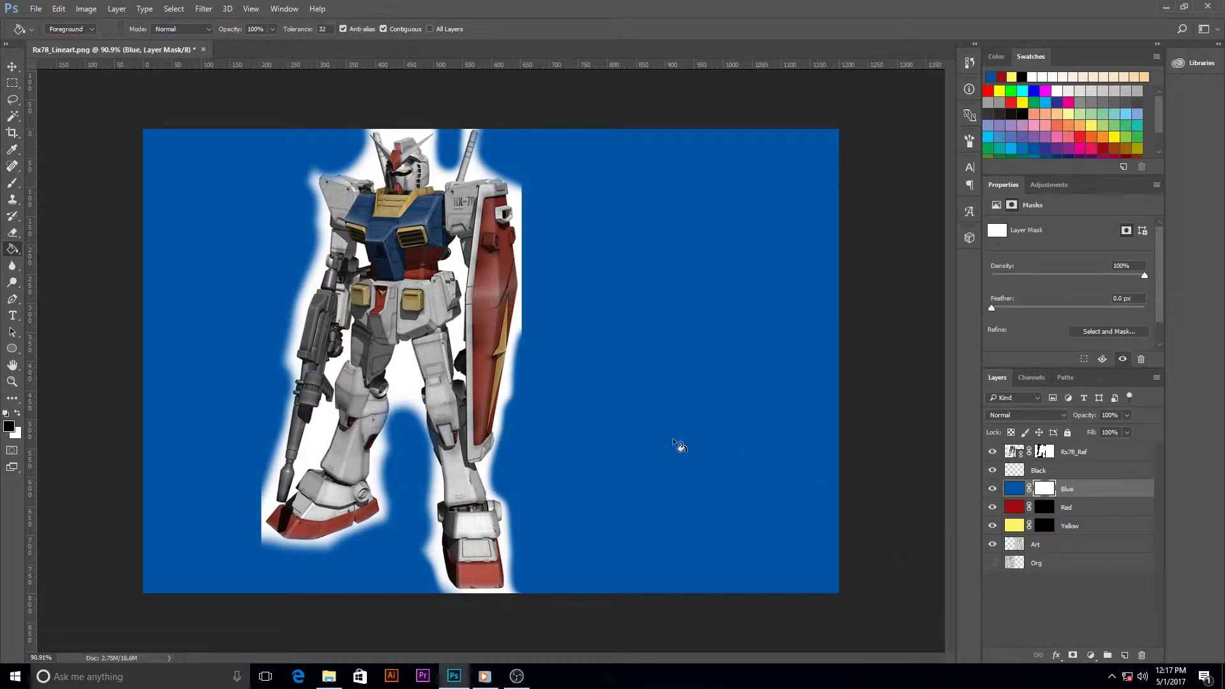
left_click(589, 324)
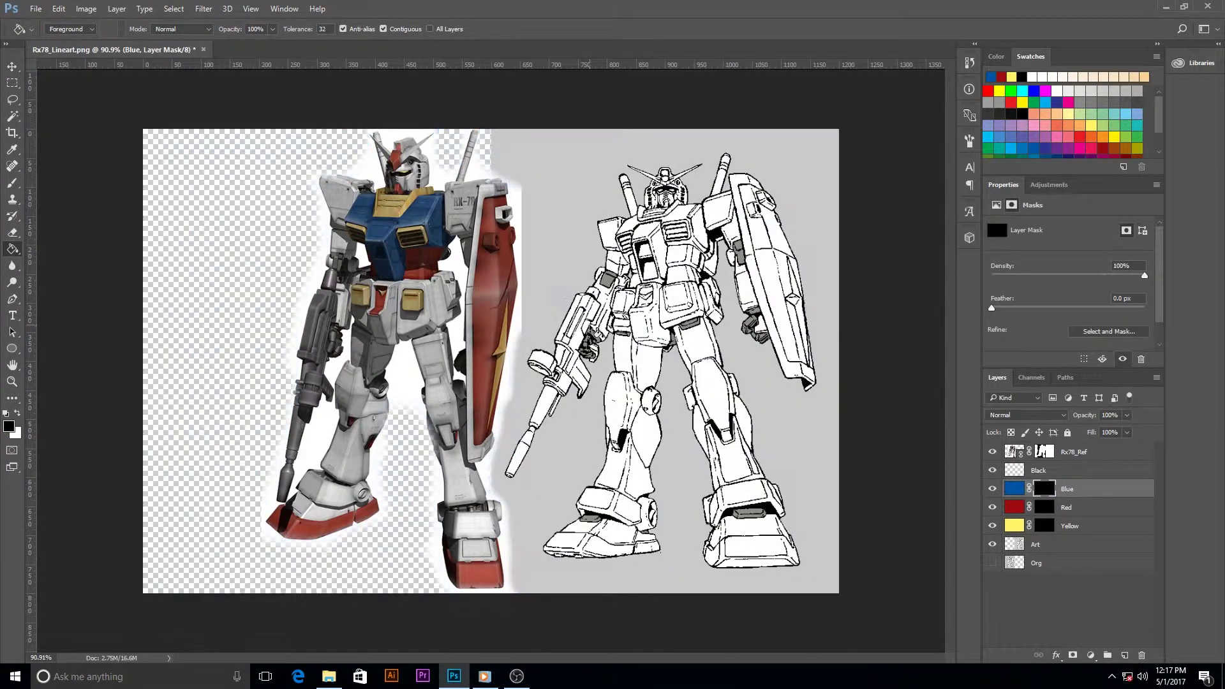
- Fill the Black layer with dark gray, add a layer mask, and invert the mask to black
left_click(1039, 472)
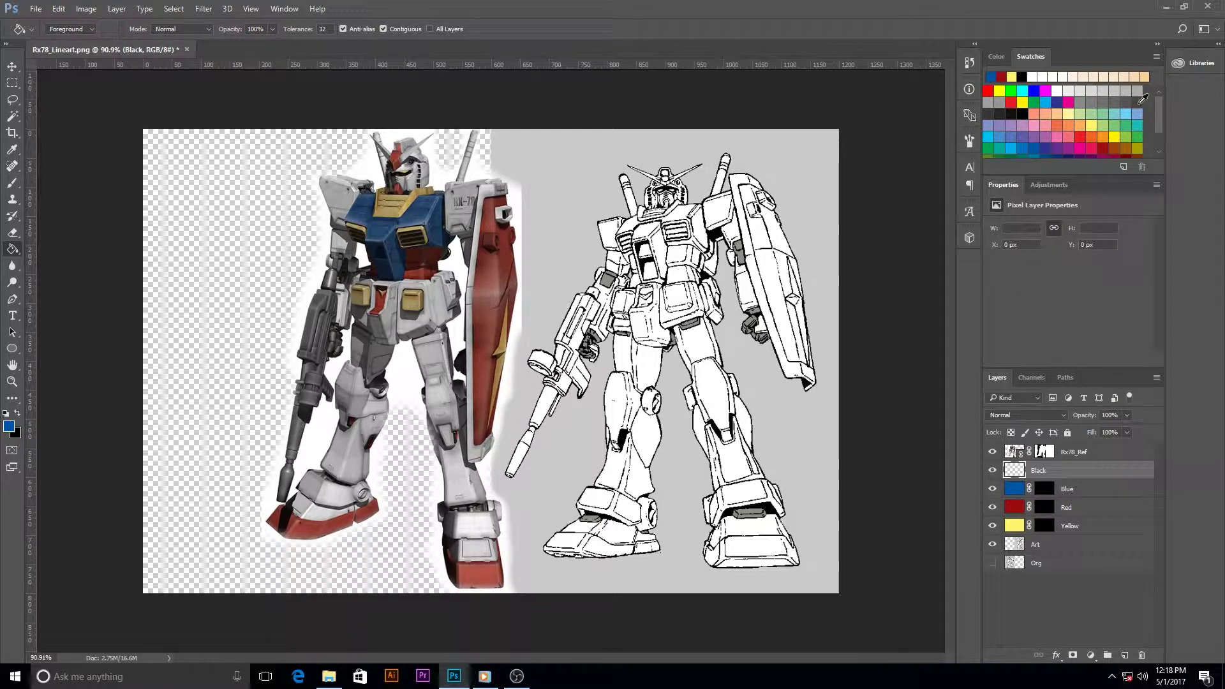
left_click(1140, 101)
left_click(657, 257)
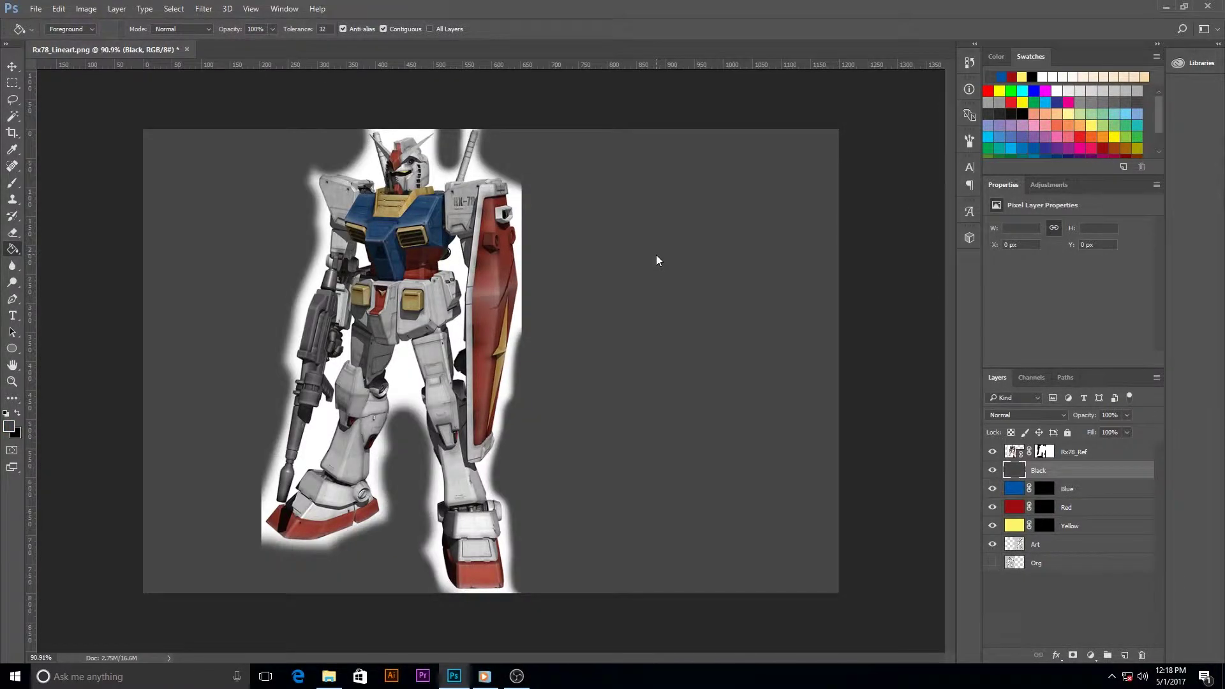
left_click(1072, 656)
key("ctrl+i")
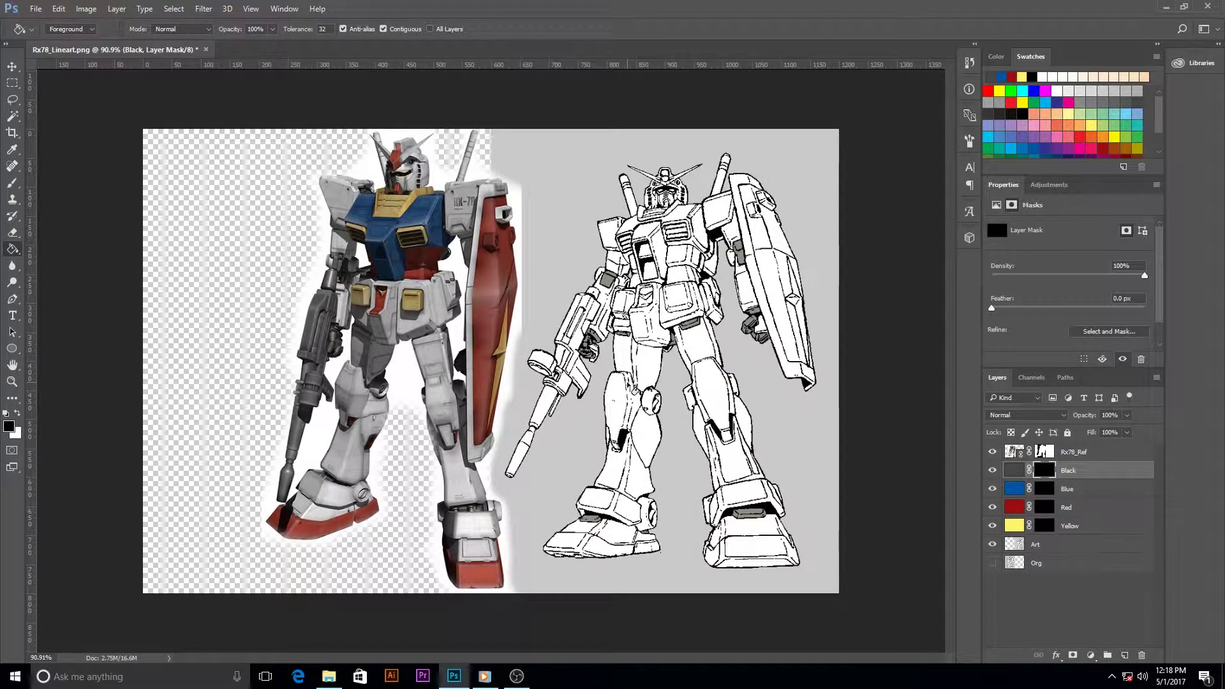
- Select the line art's chest and cockpit panels with the Magic Wand, fill them white on the Blue layer's mask, and deselect
left_click(1046, 526)
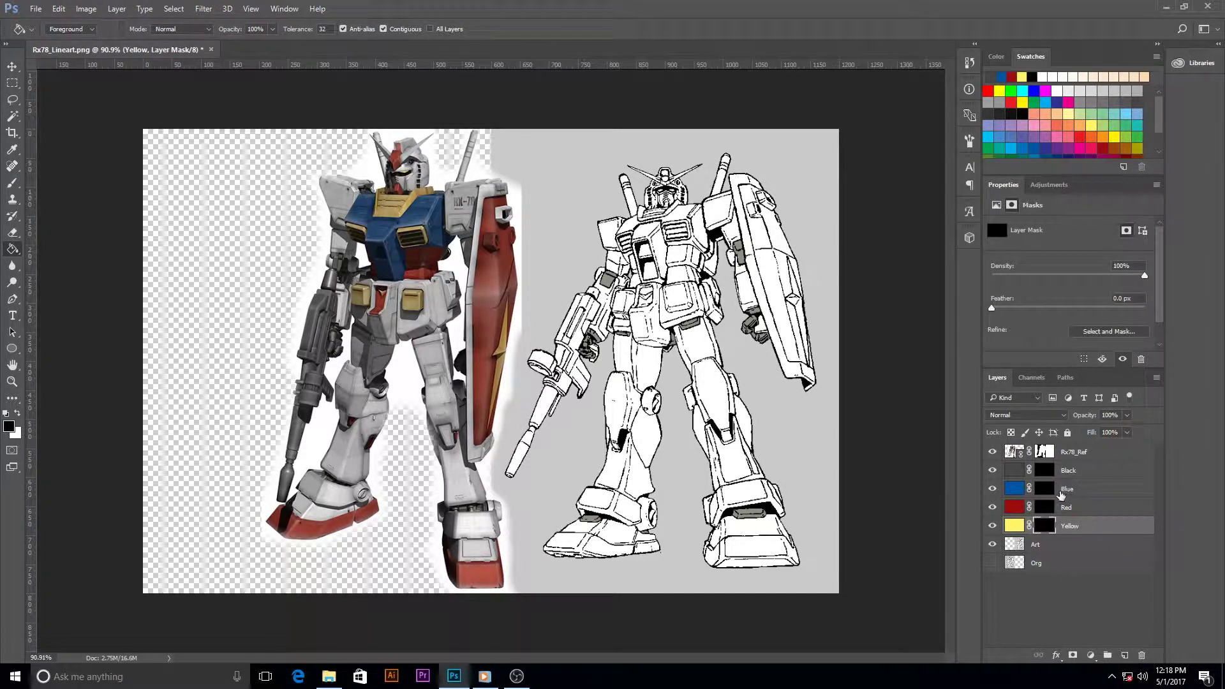
left_click(1047, 490)
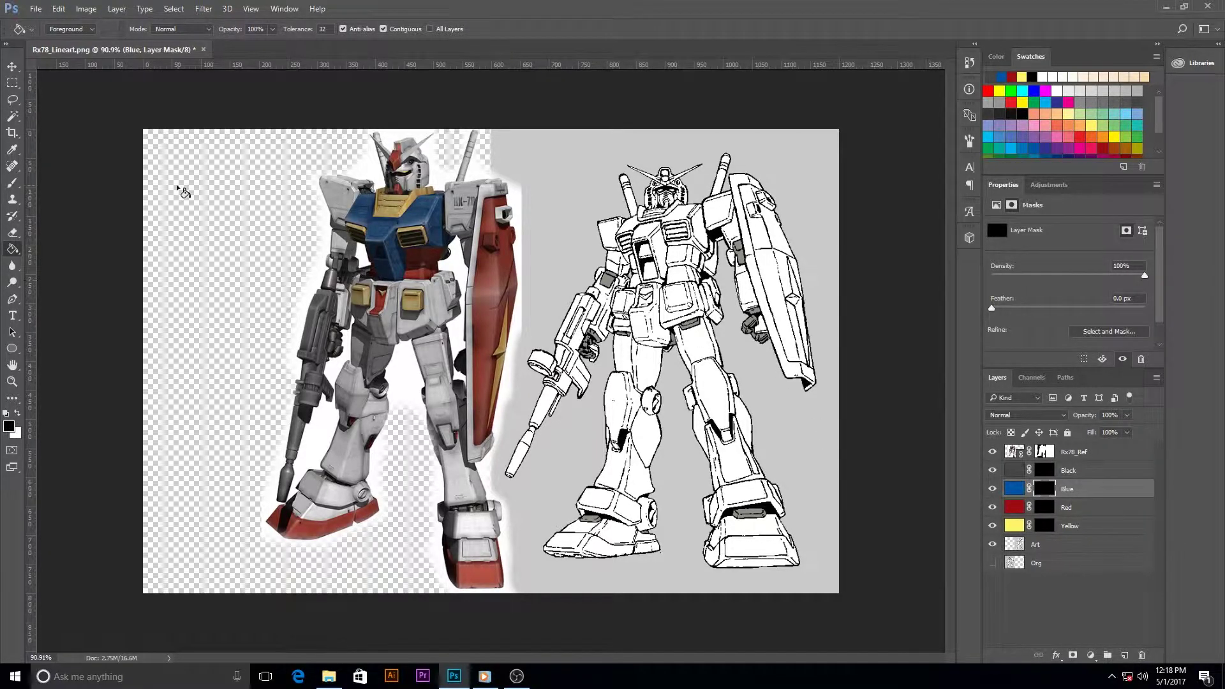
left_click(14, 116)
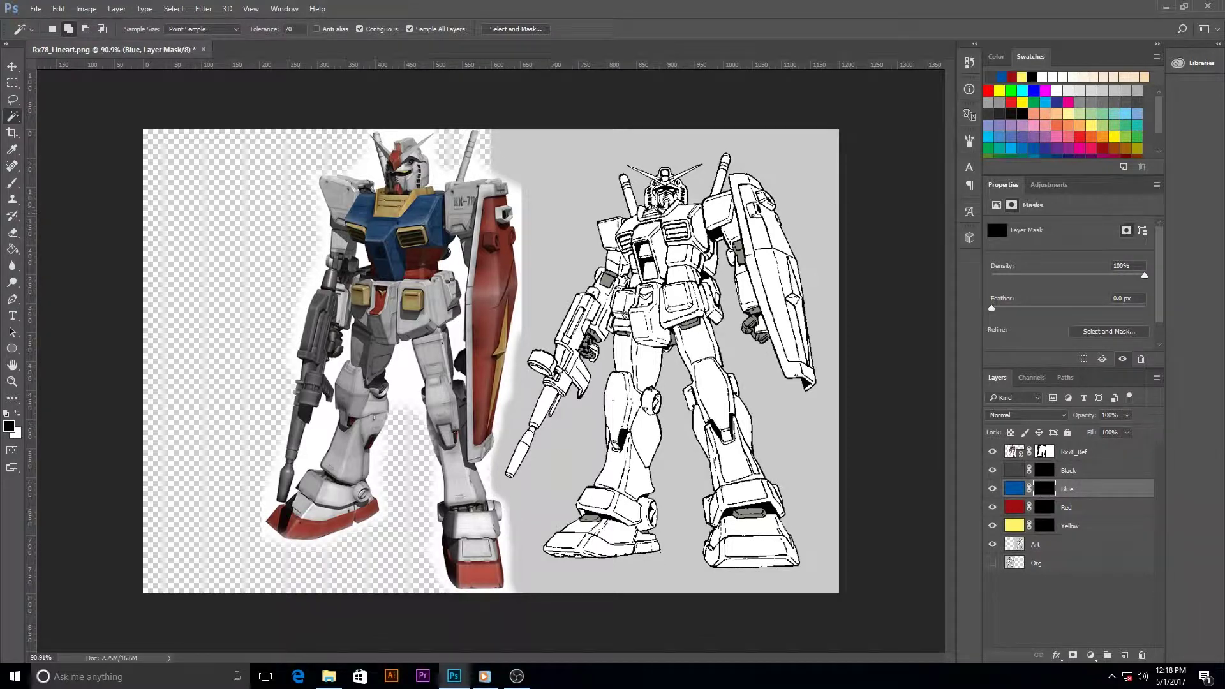
scroll(657, 211, "up", 3)
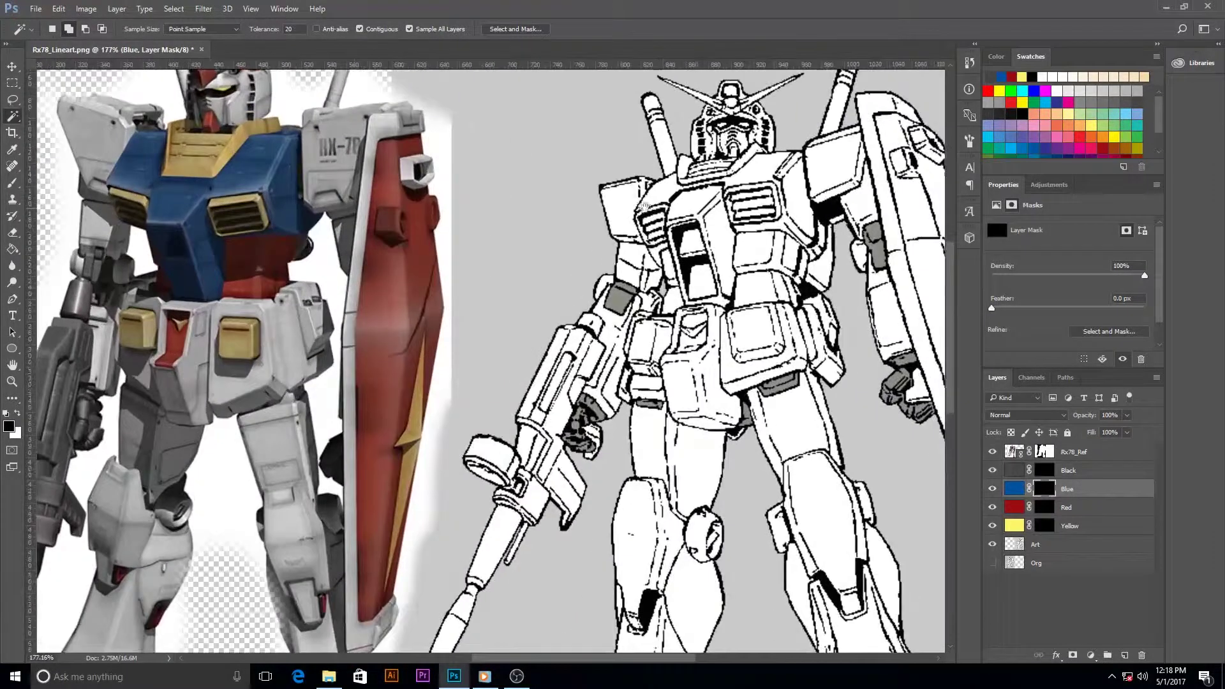
left_click_drag(656, 212, 614, 275)
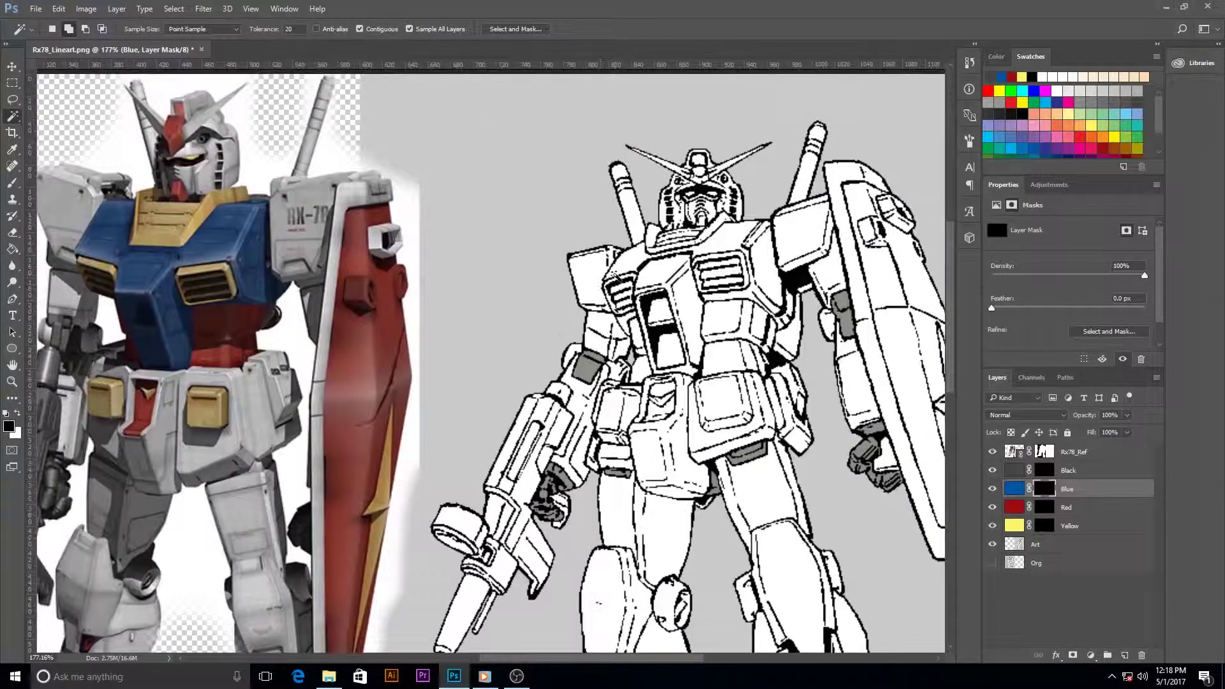
left_click(634, 257)
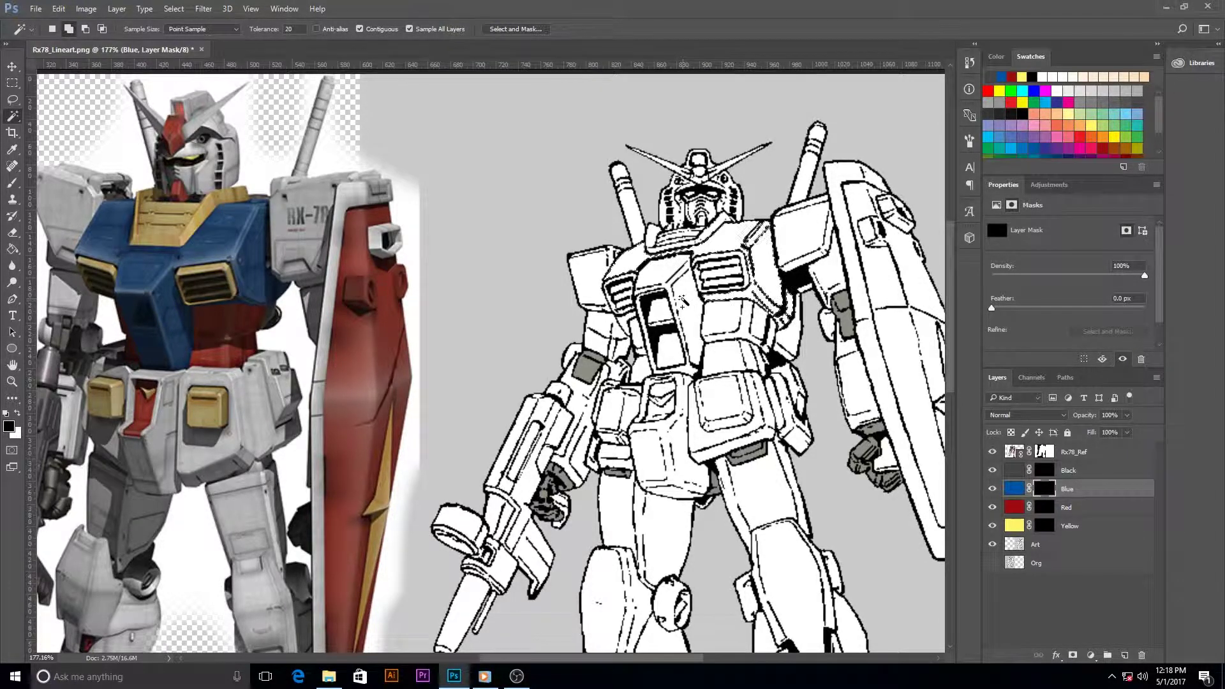
scroll(682, 305, "up", 2)
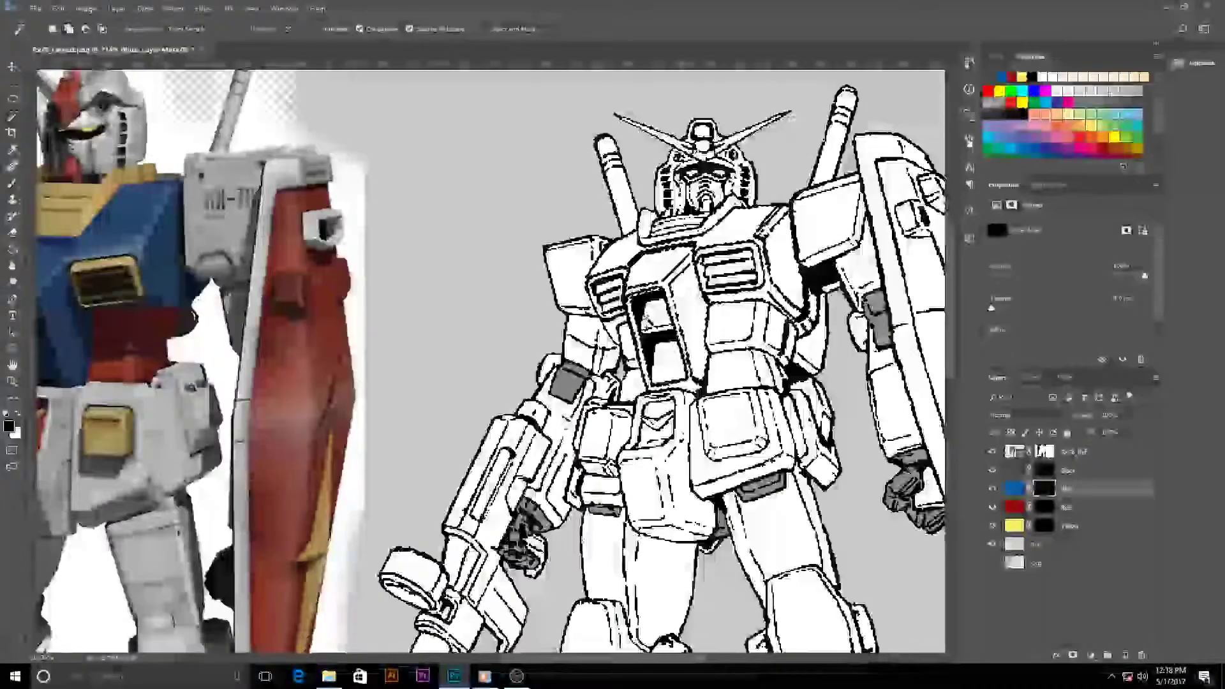
scroll(650, 346, "up", 2)
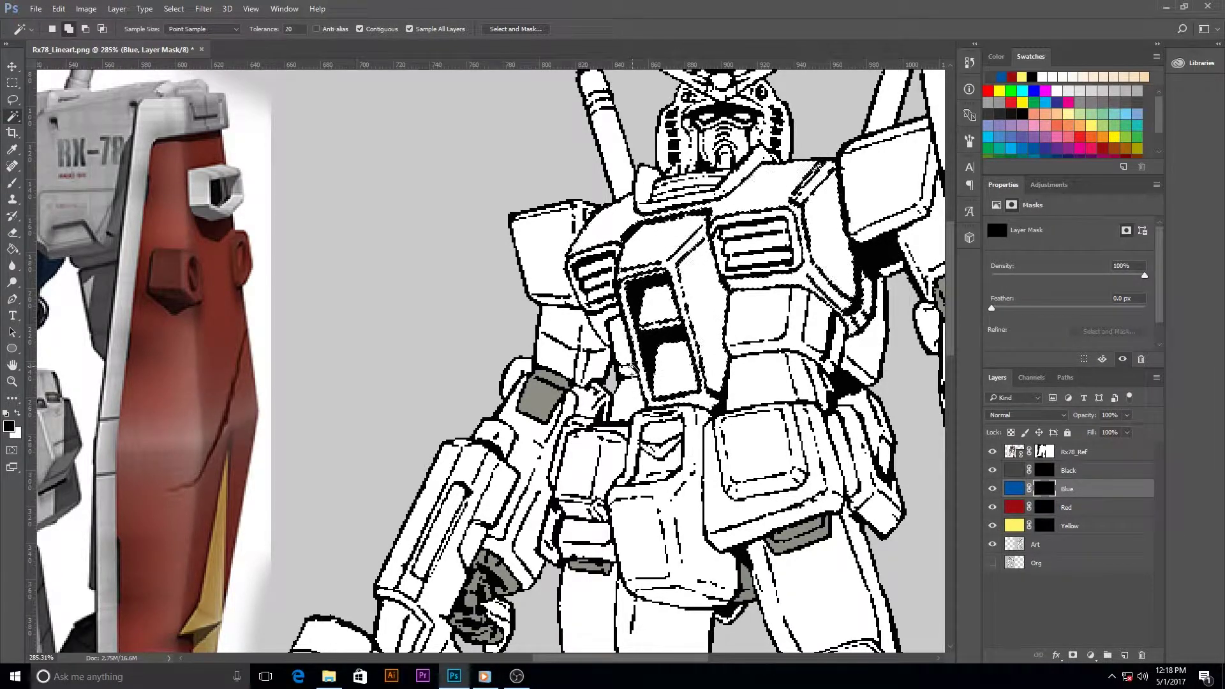
scroll(630, 367, "down", 2)
scroll(632, 319, "down", 1)
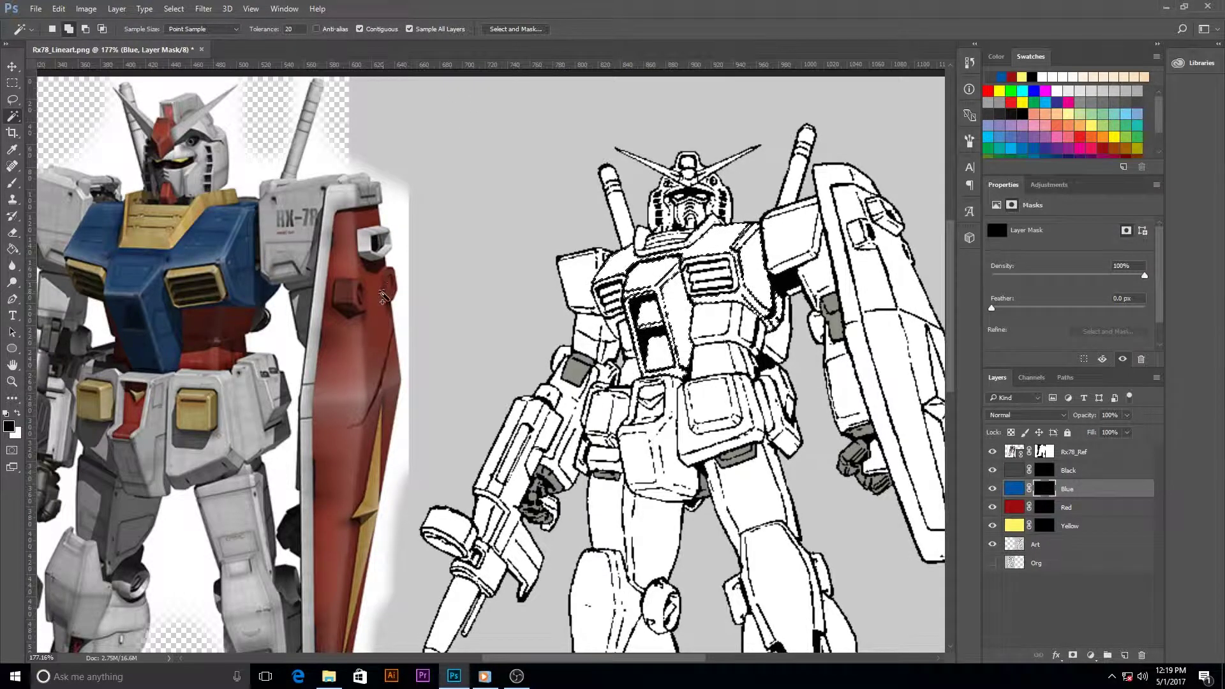
key("x")
key("g")
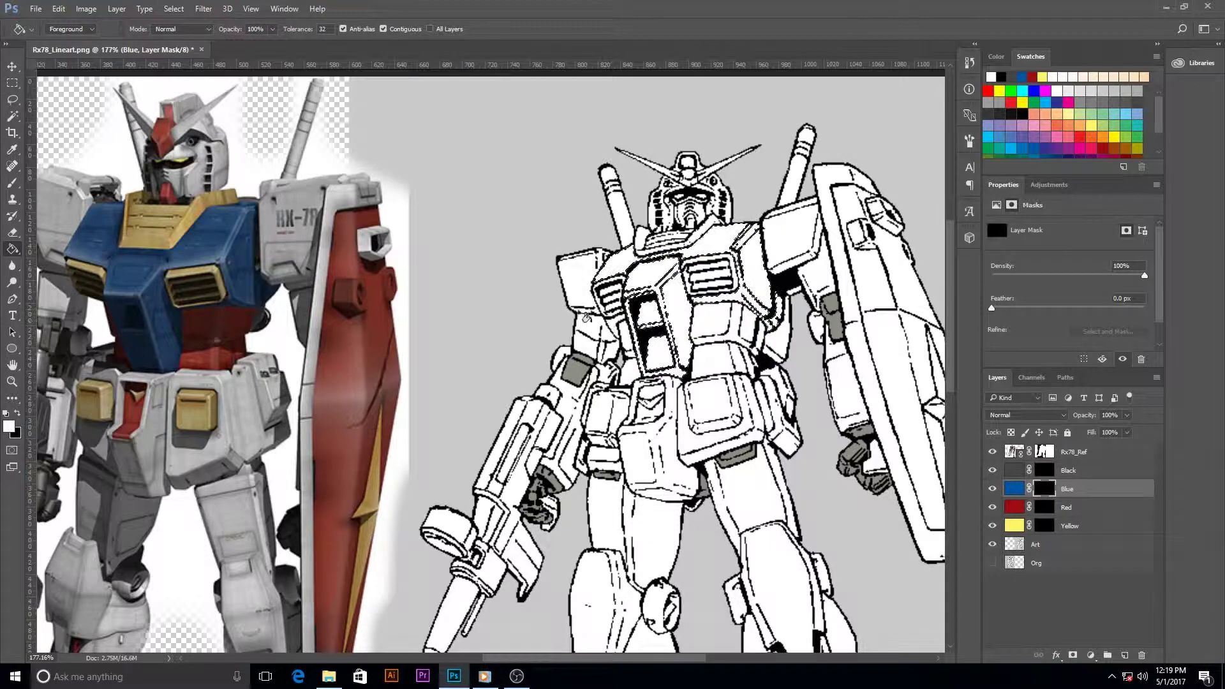
key("l")
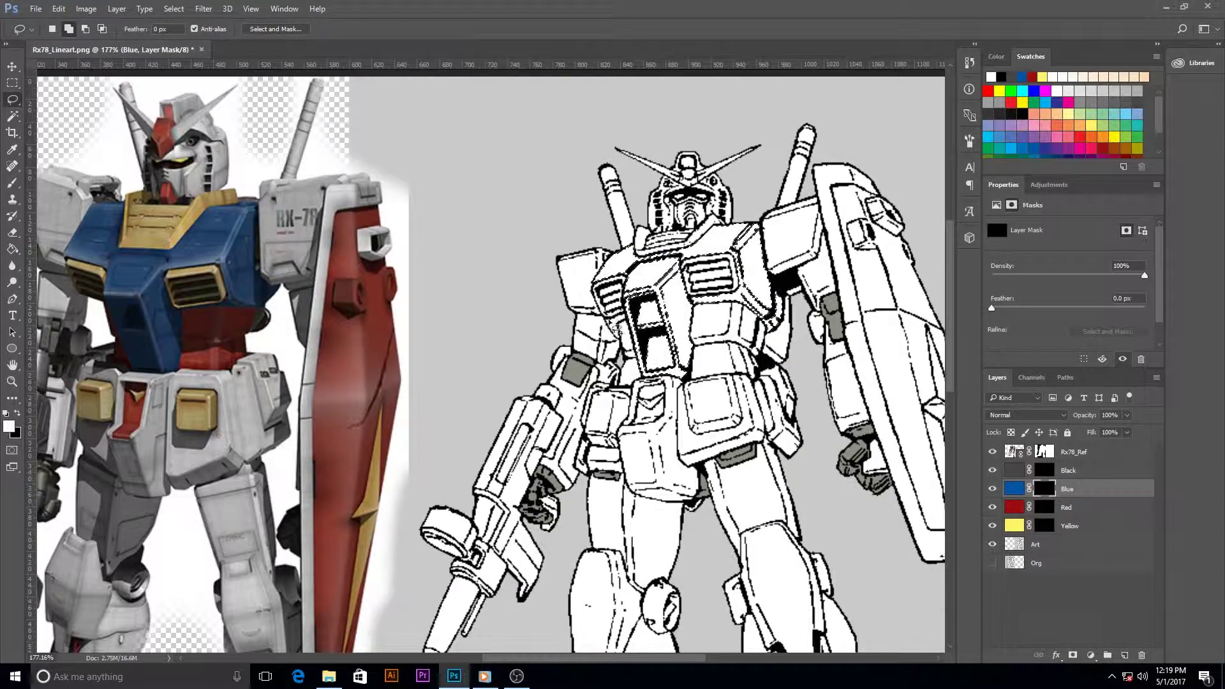
left_click(13, 116)
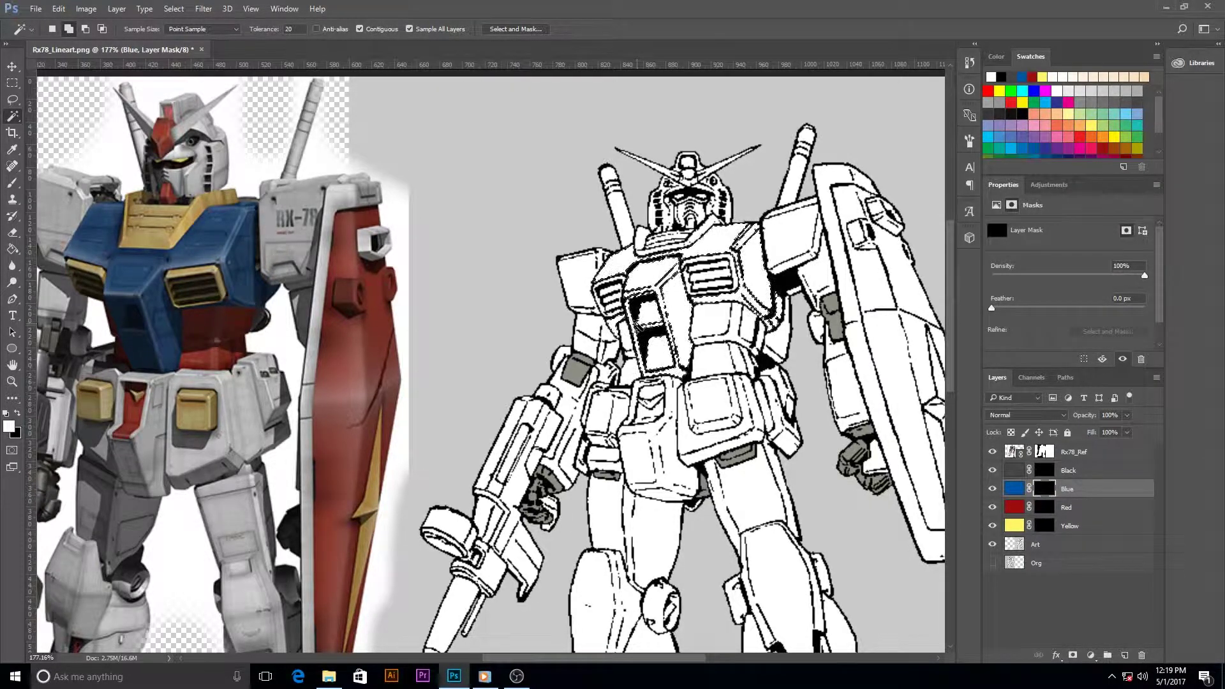
key("g")
left_click(637, 328)
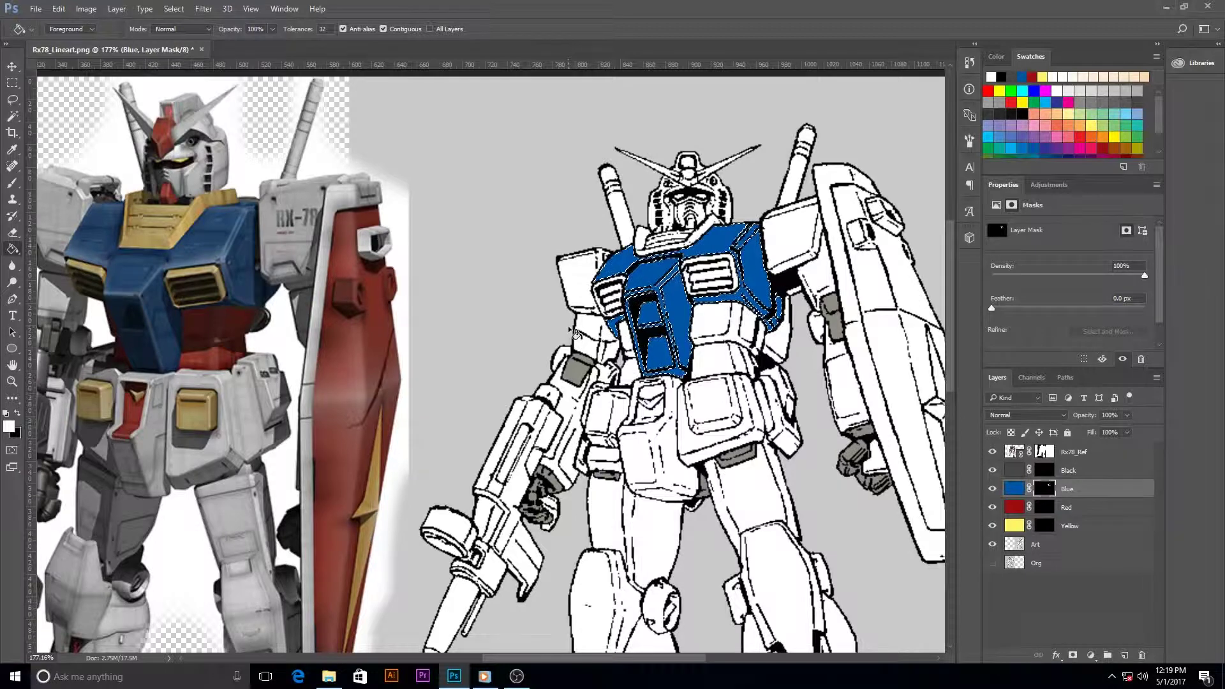
key("ctrl+d")
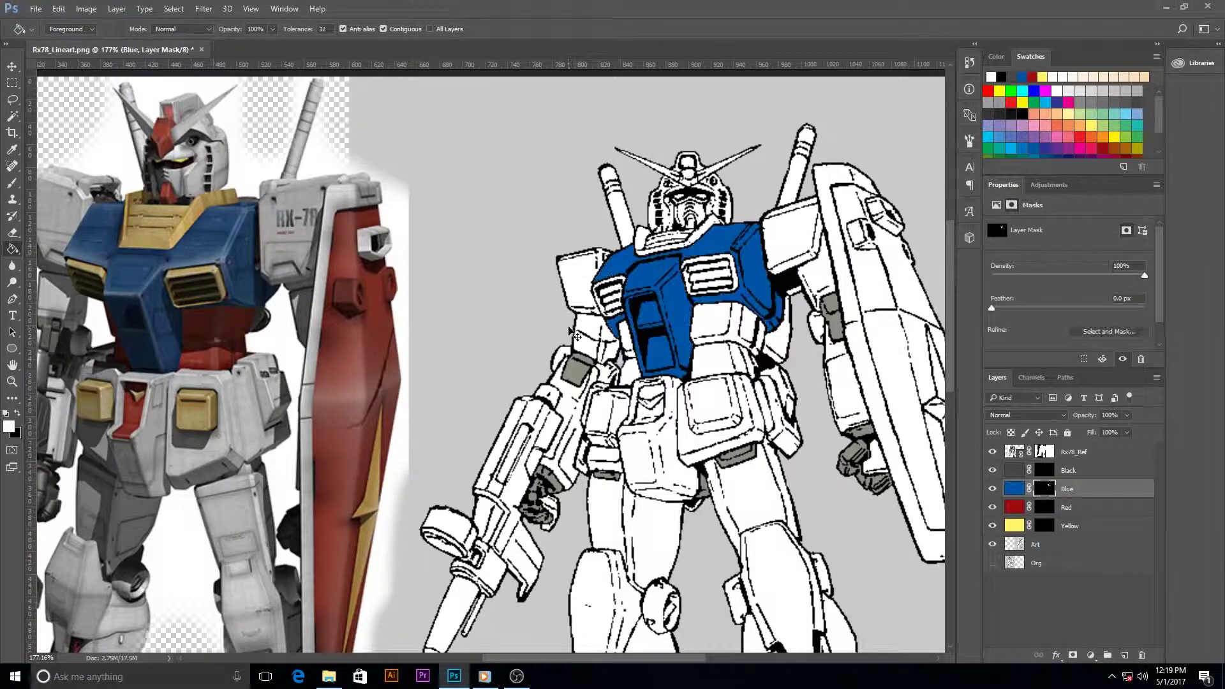
- Select the V-shaped crest on the line art's waist with the Magic Wand, fill it white on the Yellow layer's mask, and deselect
scroll(525, 316, "down", 2)
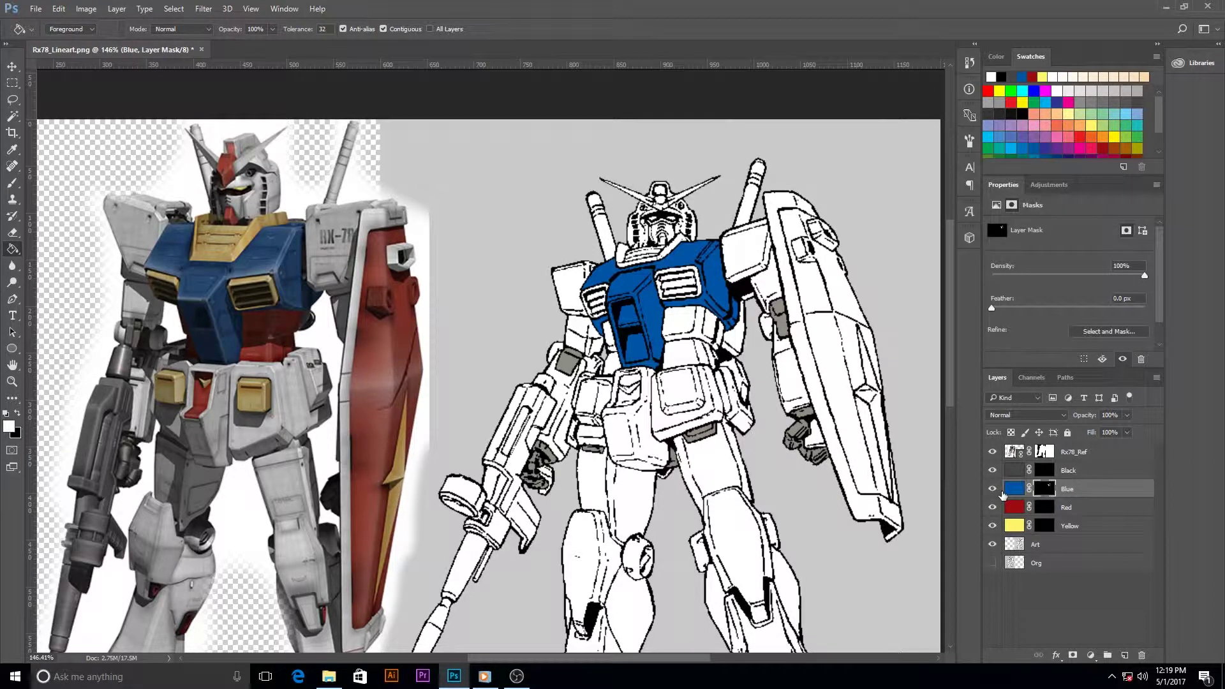
left_click(1045, 526)
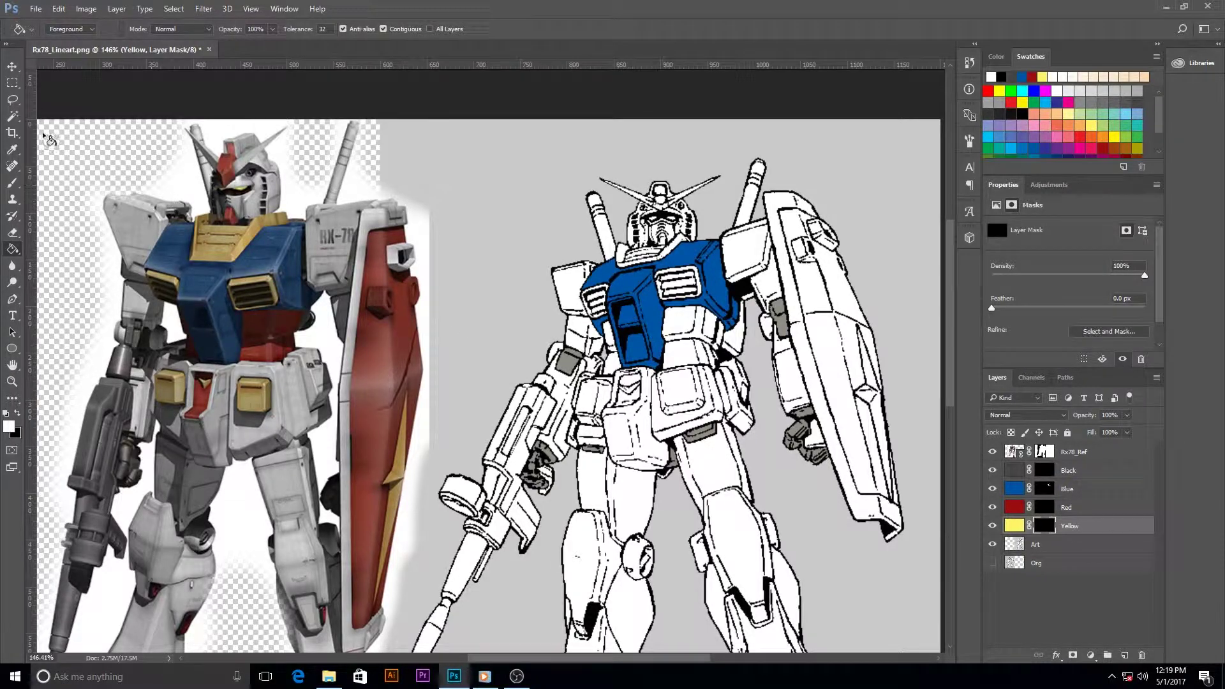
left_click(10, 115)
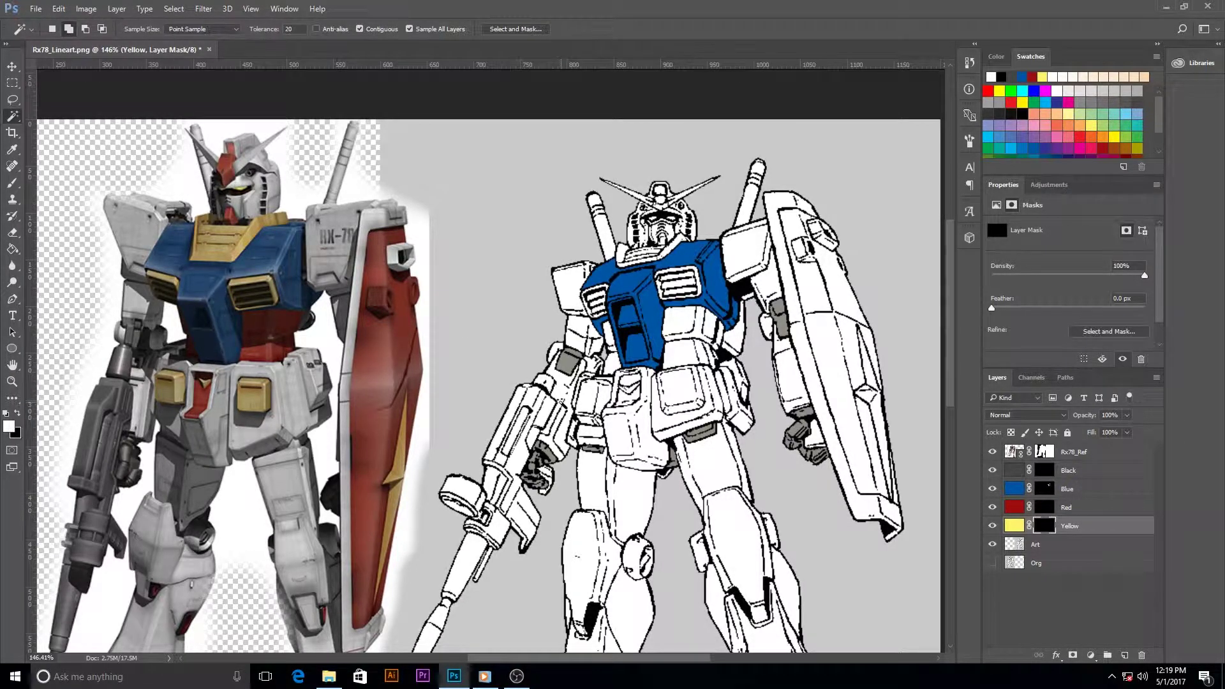
scroll(560, 401, "up", 3)
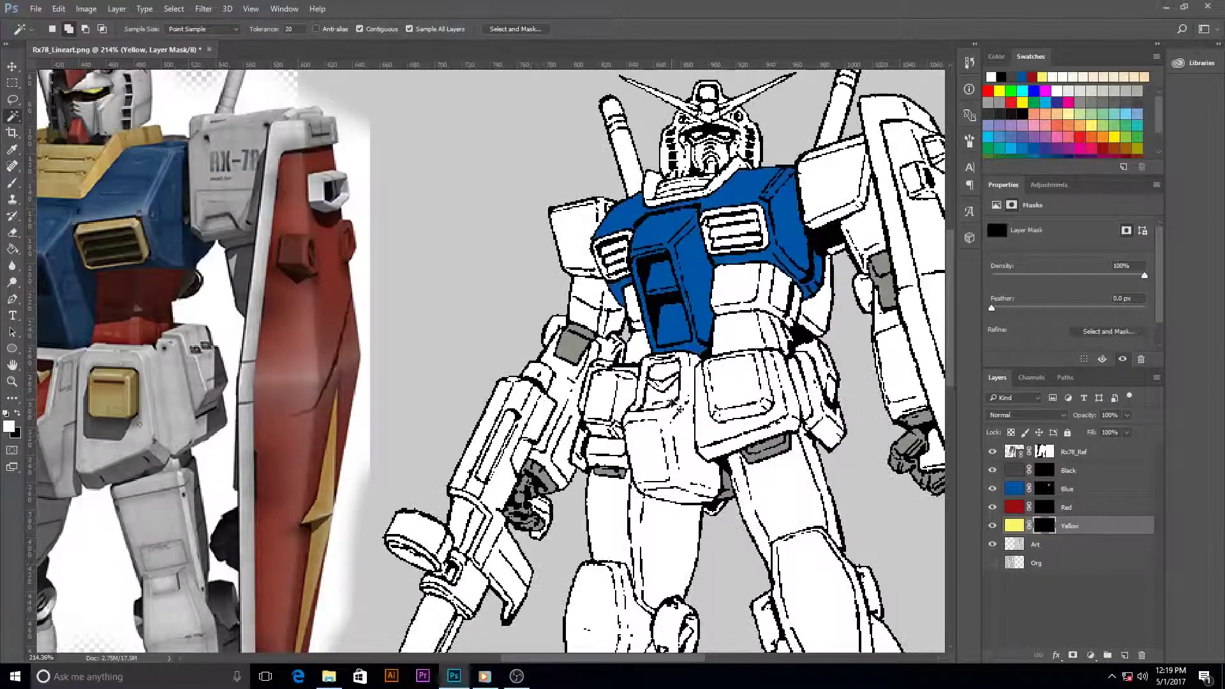
scroll(672, 399, "up", 4)
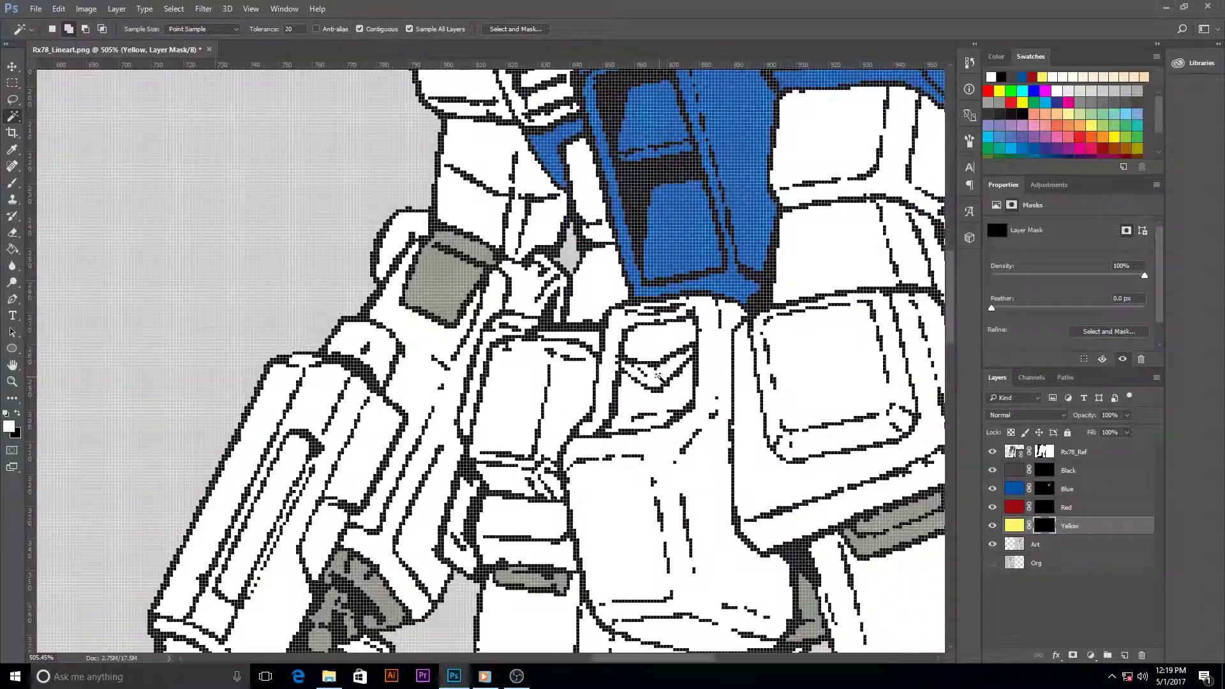
left_click(656, 386)
key("g")
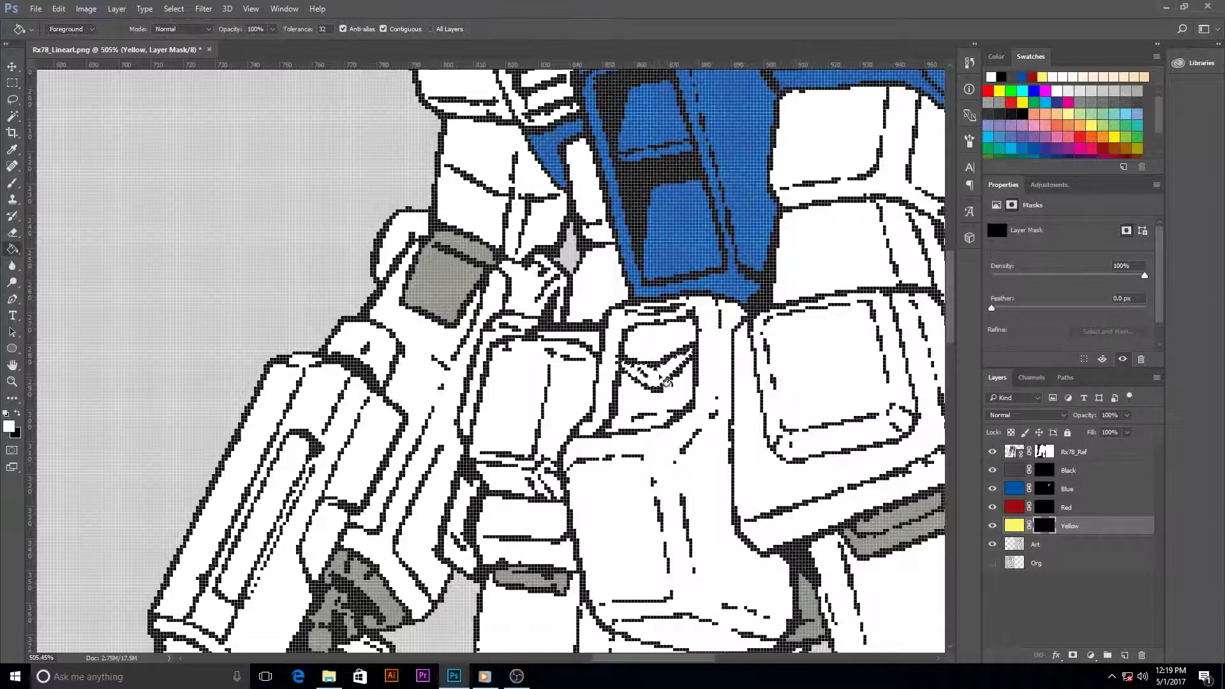
left_click(666, 381)
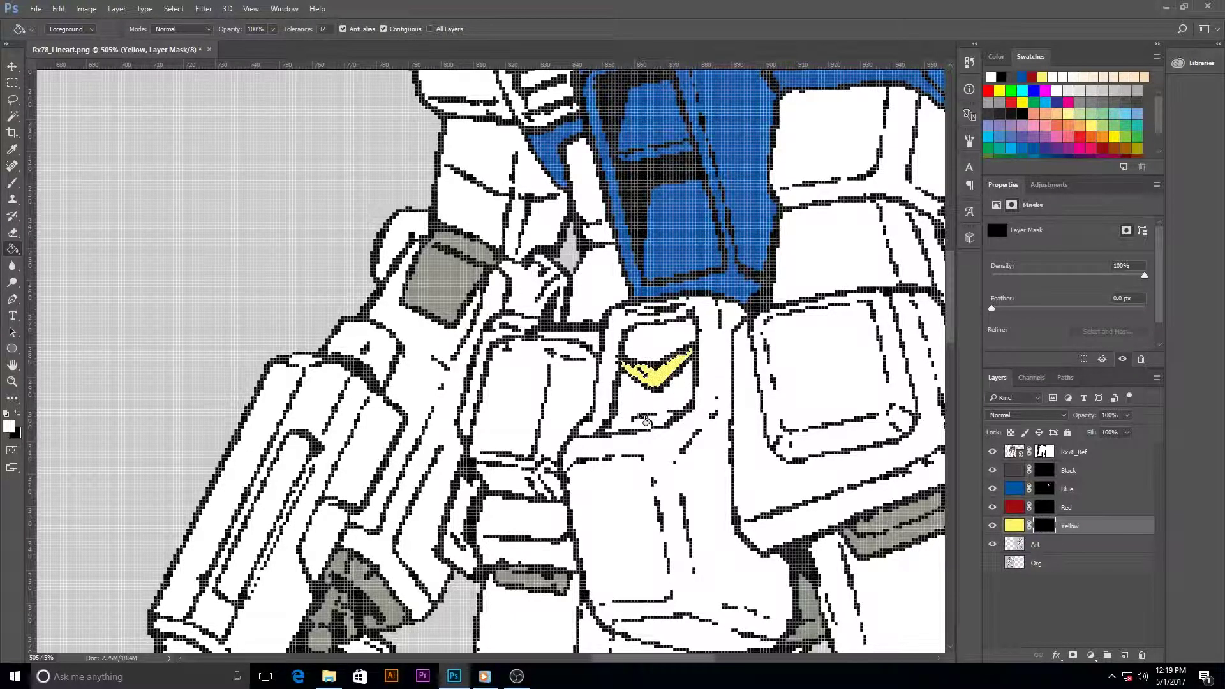
key("ctrl+d")
- Select both front hip-skirt panels with the Magic Wand, fill them white on the Yellow layer's mask, and deselect
scroll(543, 402, "down", 2)
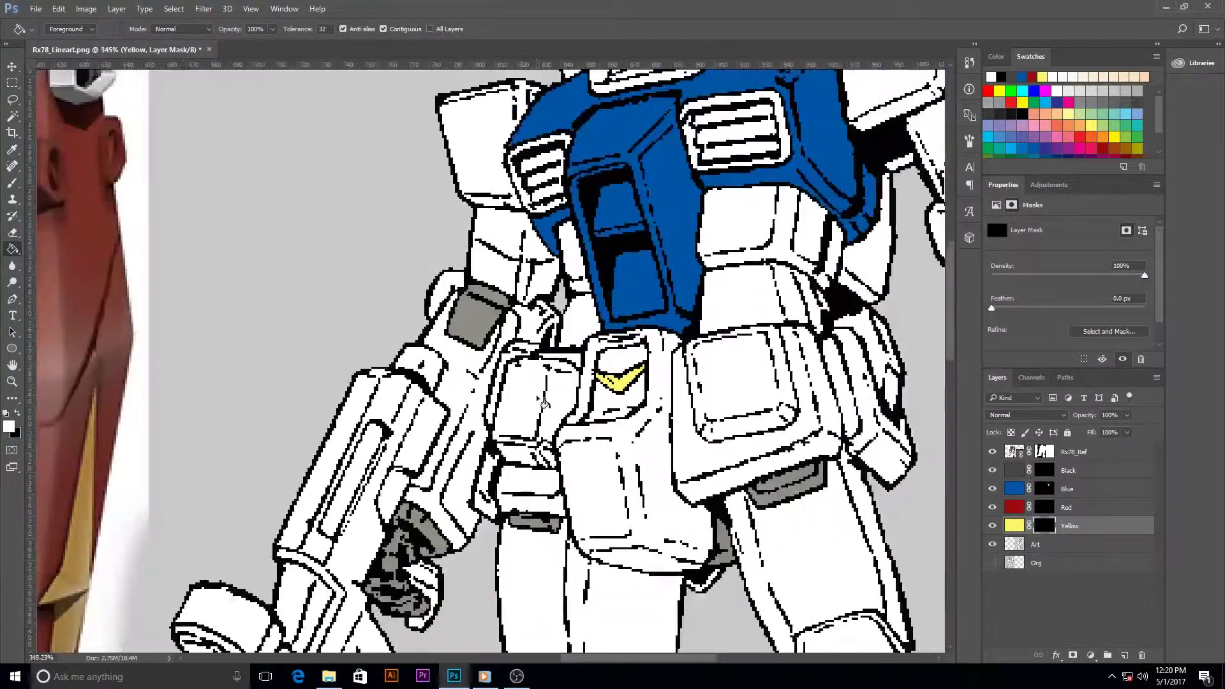
left_click_drag(470, 409, 612, 365)
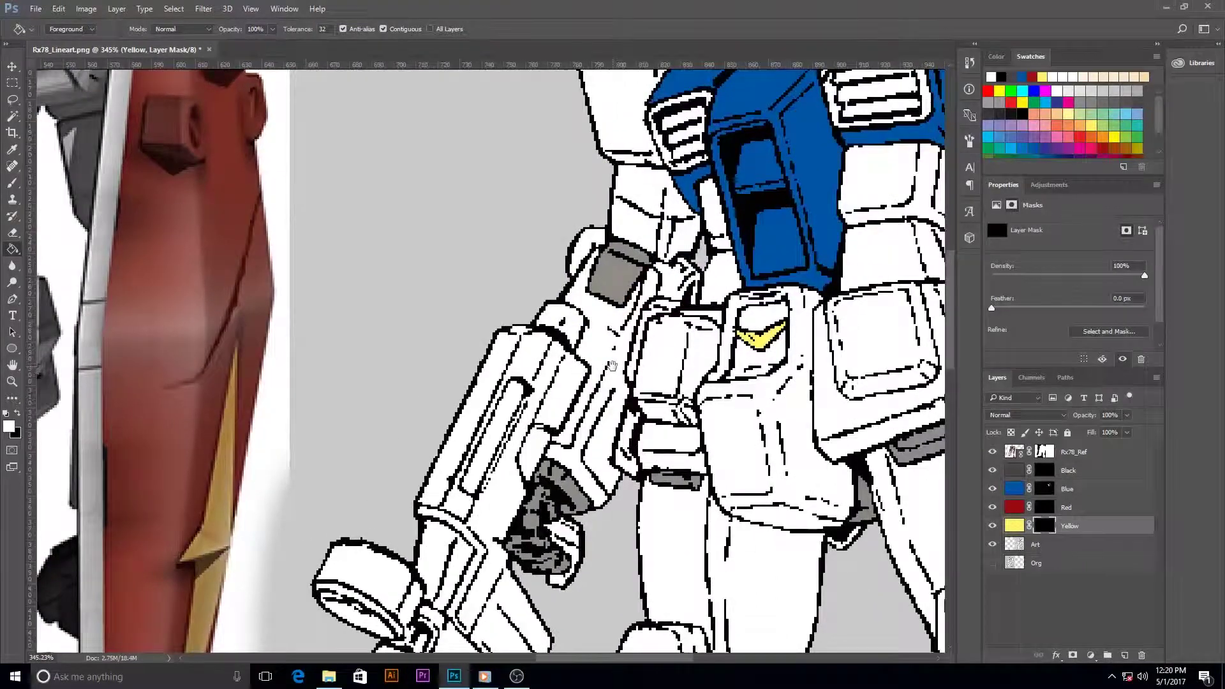
scroll(628, 386, "down", 3)
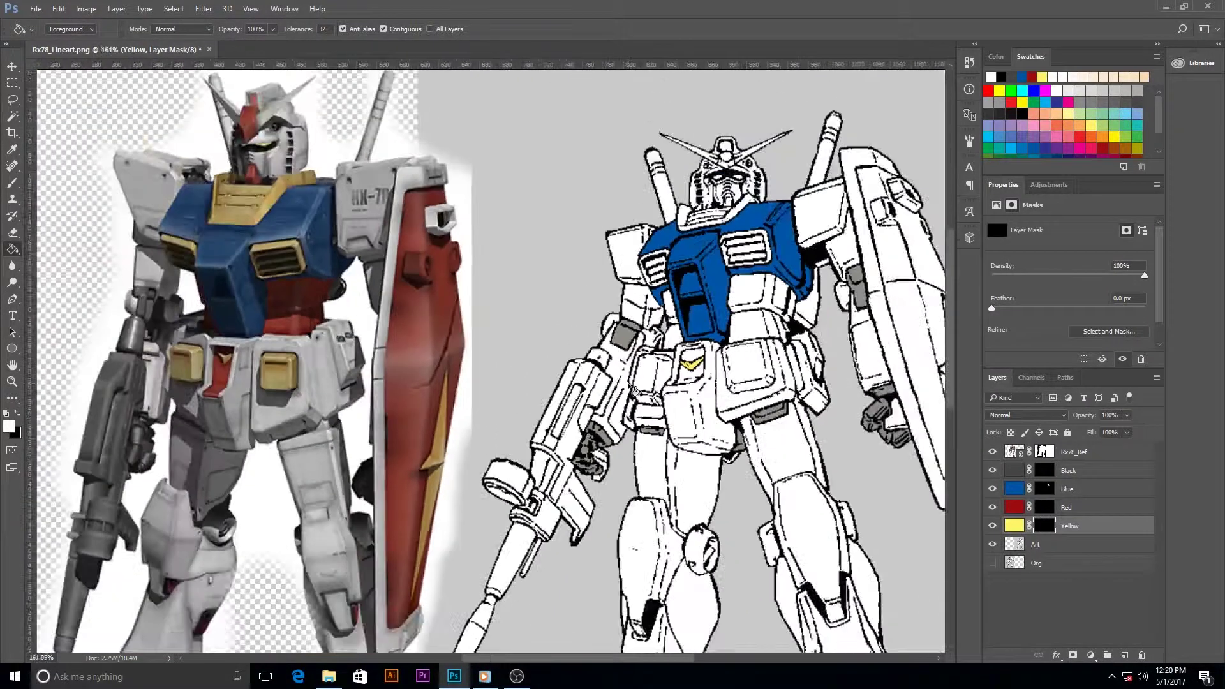
left_click_drag(634, 389, 589, 404)
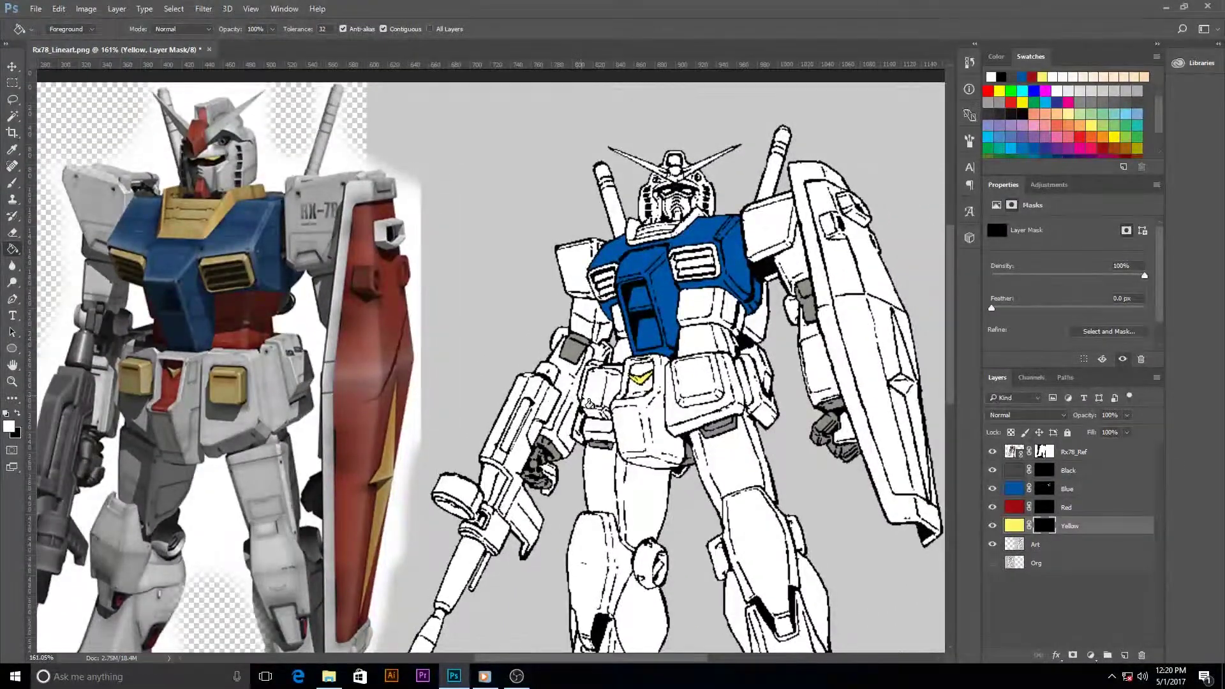
key("w")
scroll(596, 396, "up", 5)
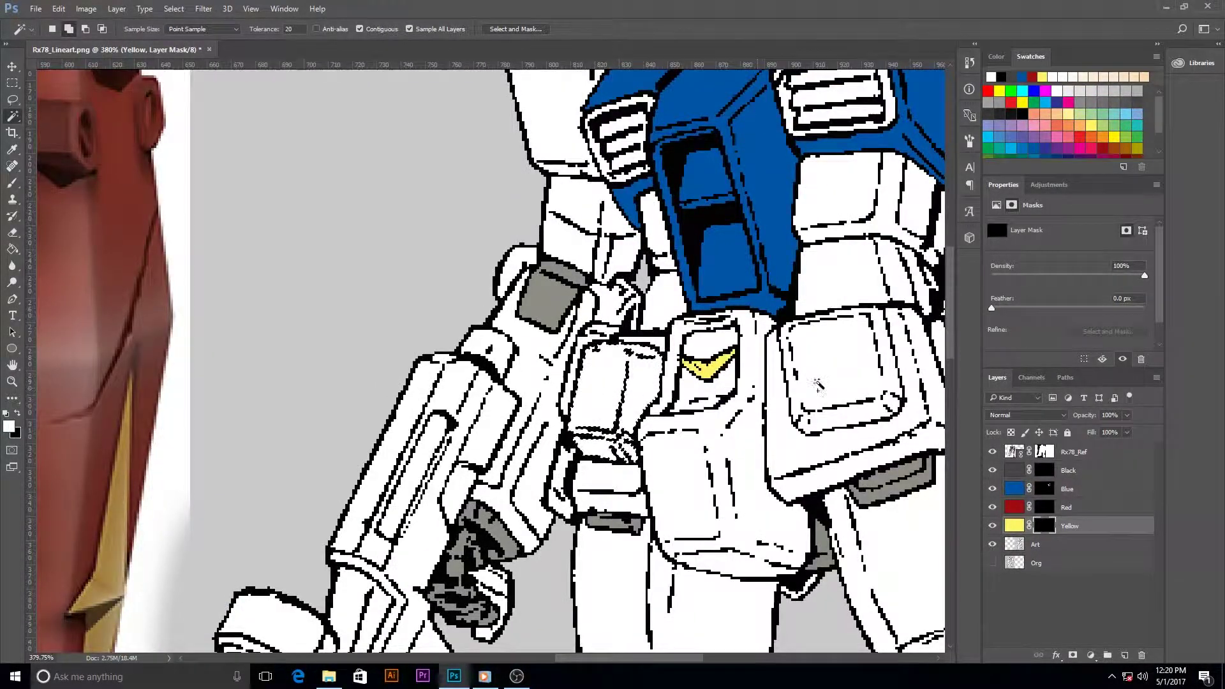
left_click(837, 375)
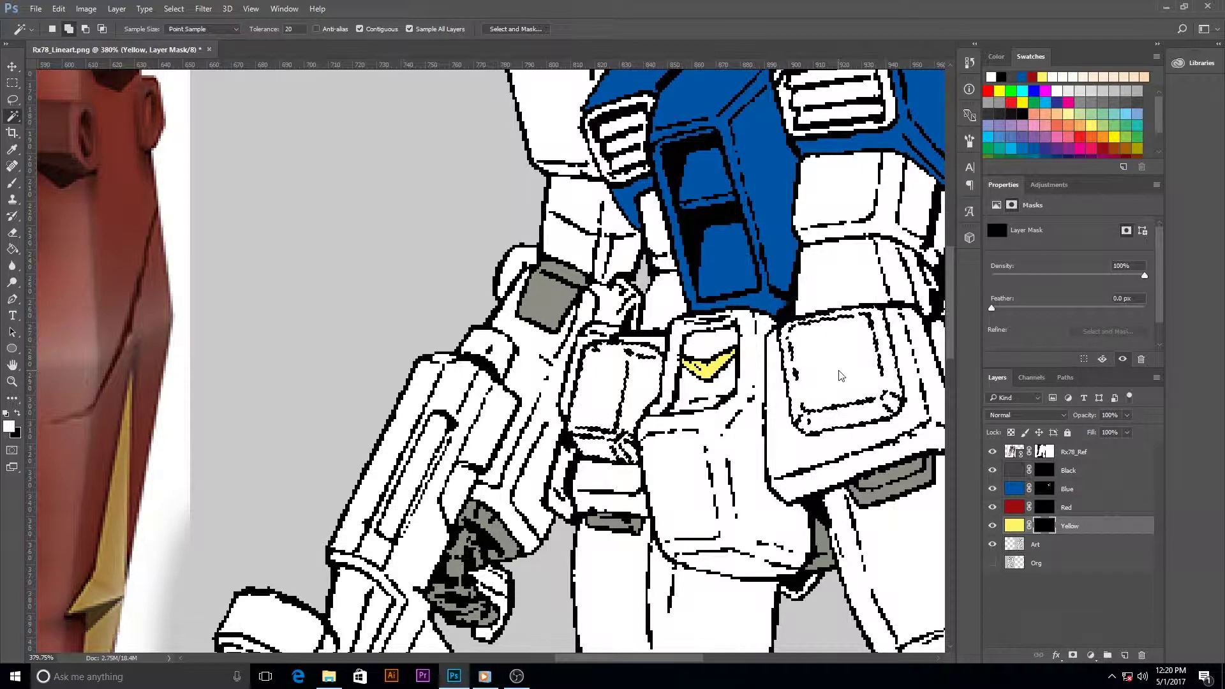
key("g")
left_click(812, 391)
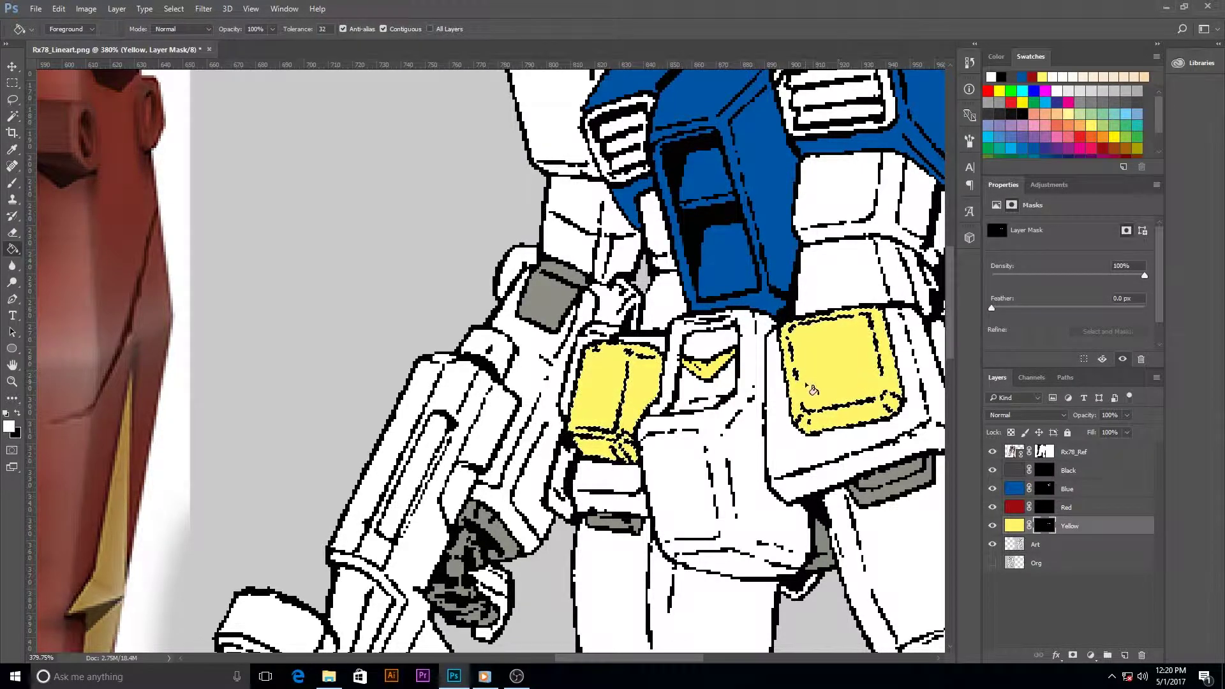
key("ctrl+d")
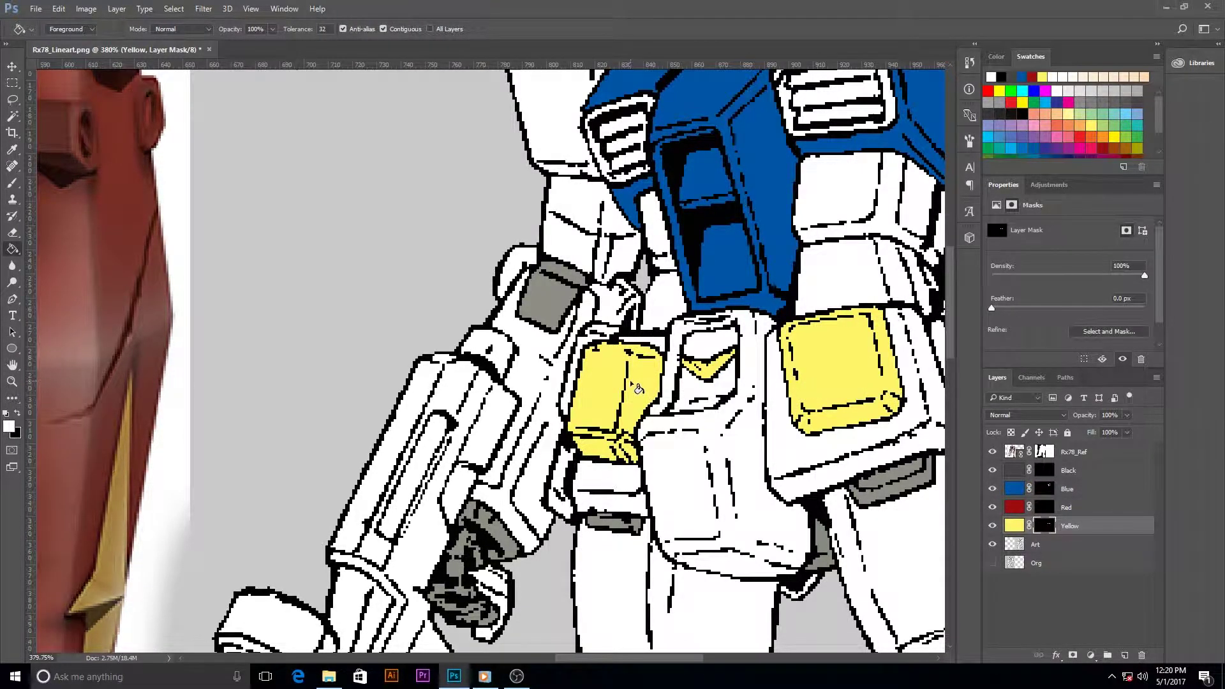
- Select both of the line art's eyes with the Magic Wand and fill them white on the Yellow layer's mask
scroll(639, 388, "down", 5)
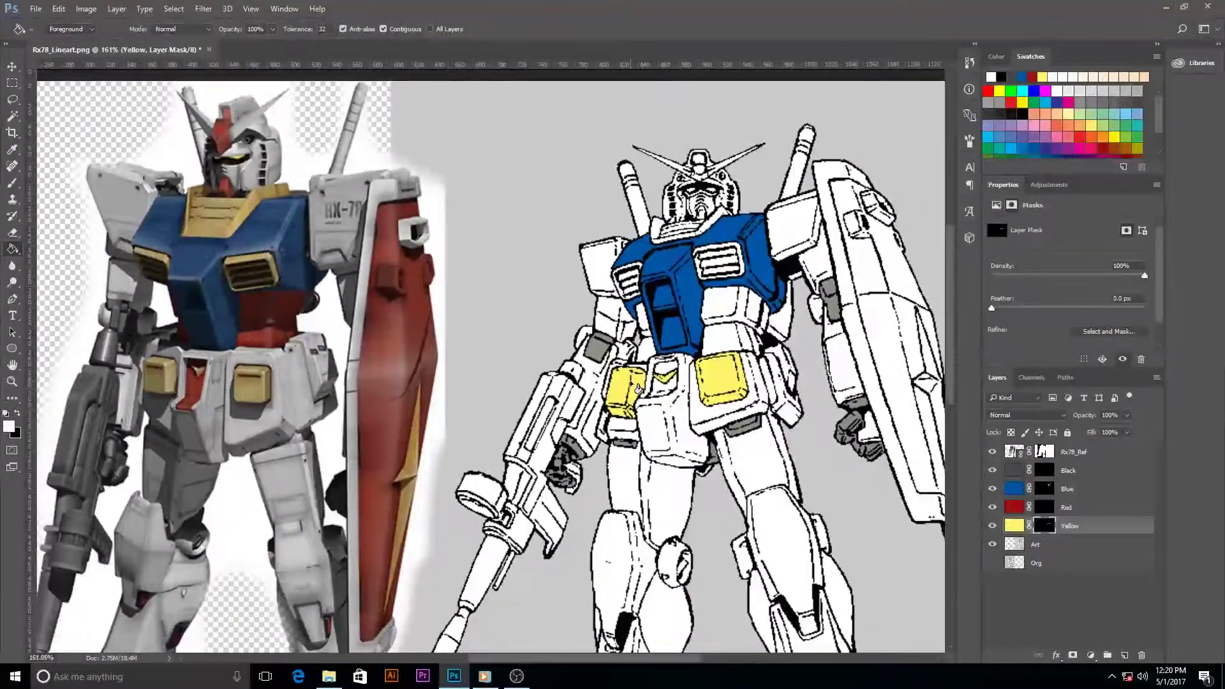
left_click_drag(639, 388, 573, 513)
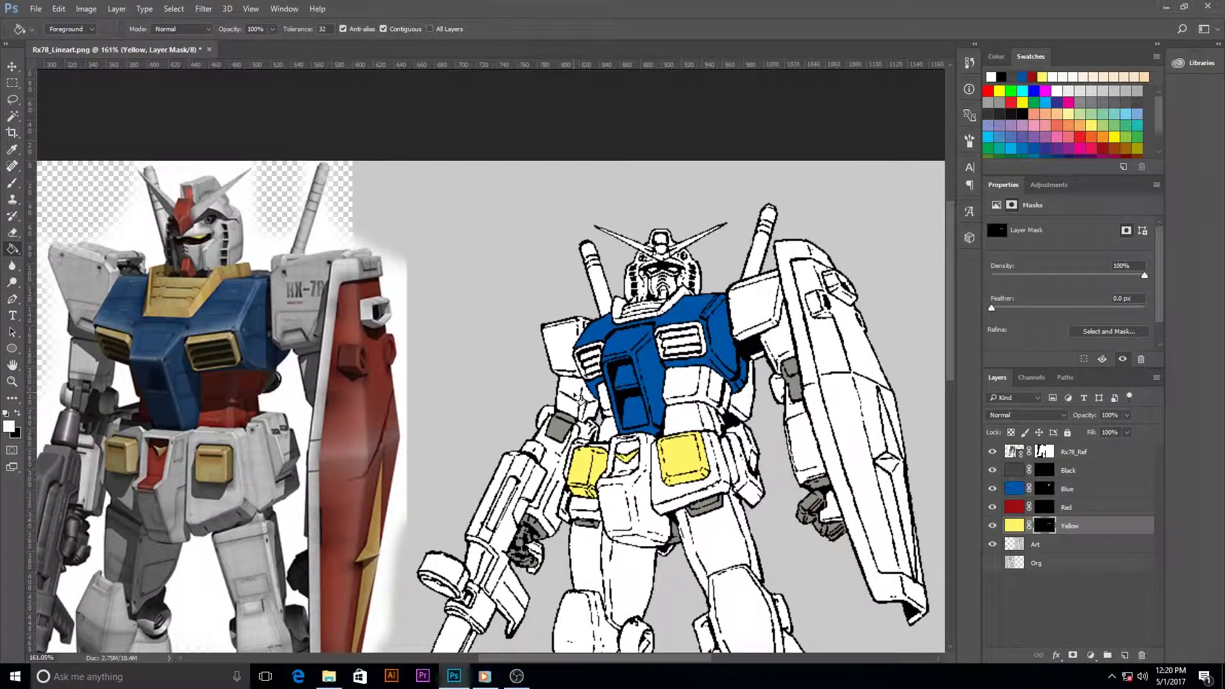
scroll(662, 240, "up", 6)
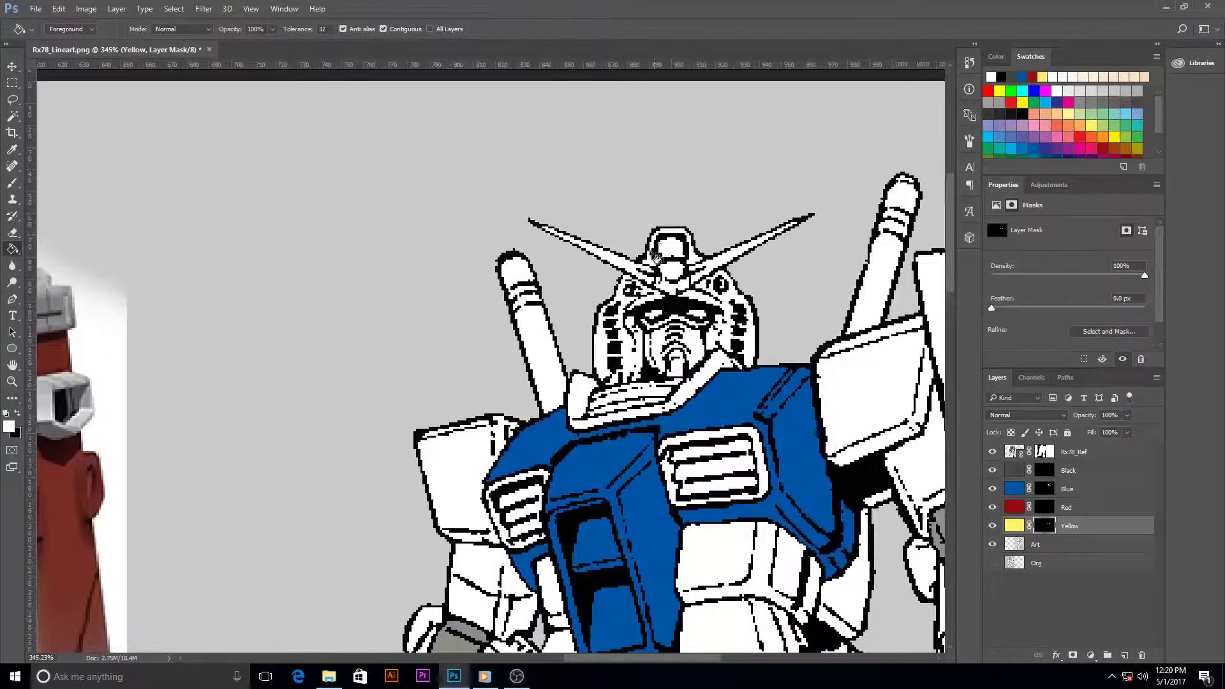
key("w")
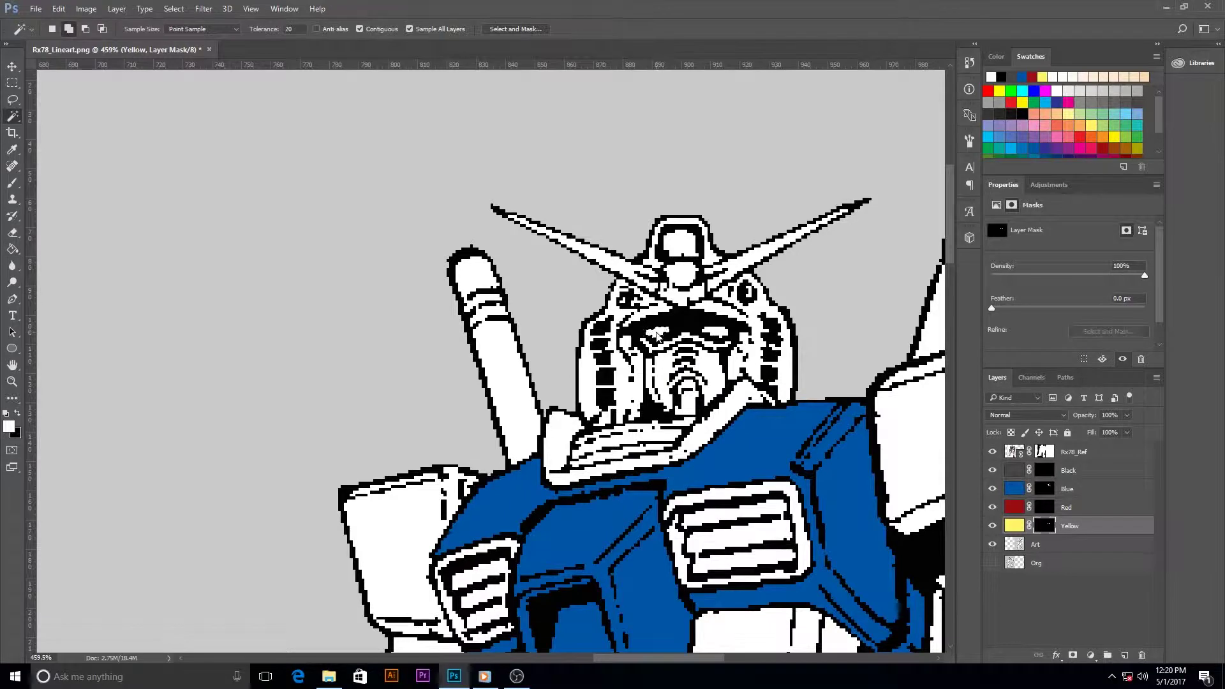
key("g")
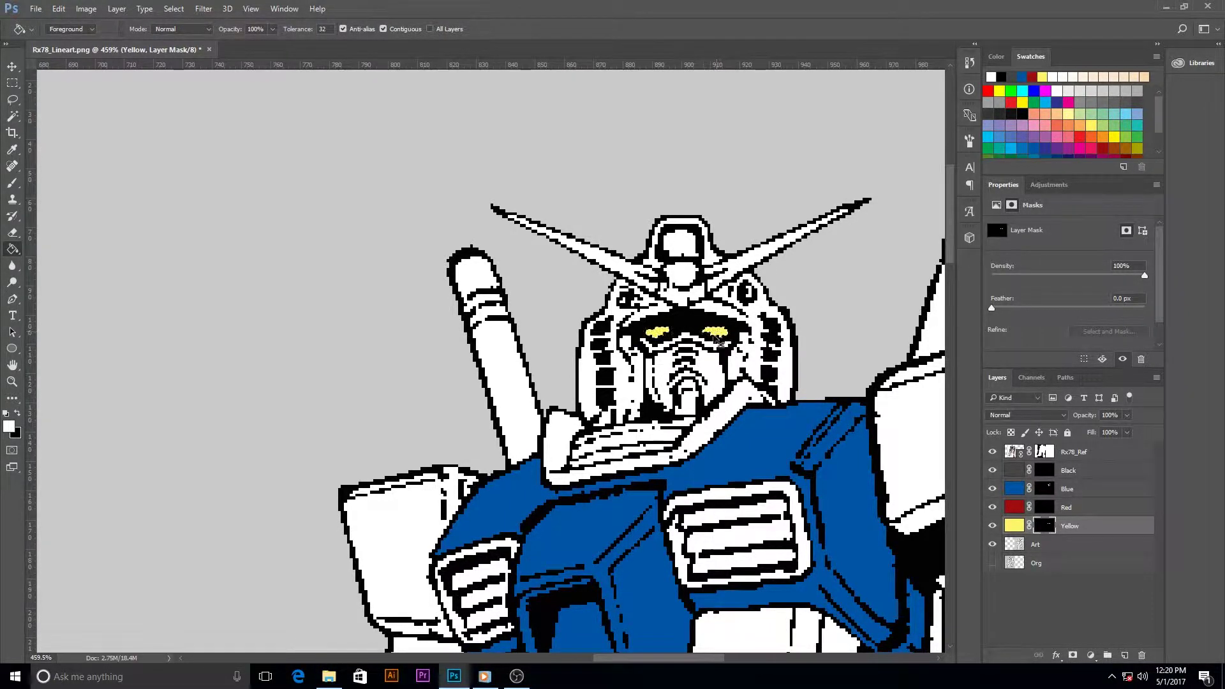
- Select the collar sections below the head with the Magic Wand and fill them white on the Yellow layer's mask
scroll(625, 414, "down", 2)
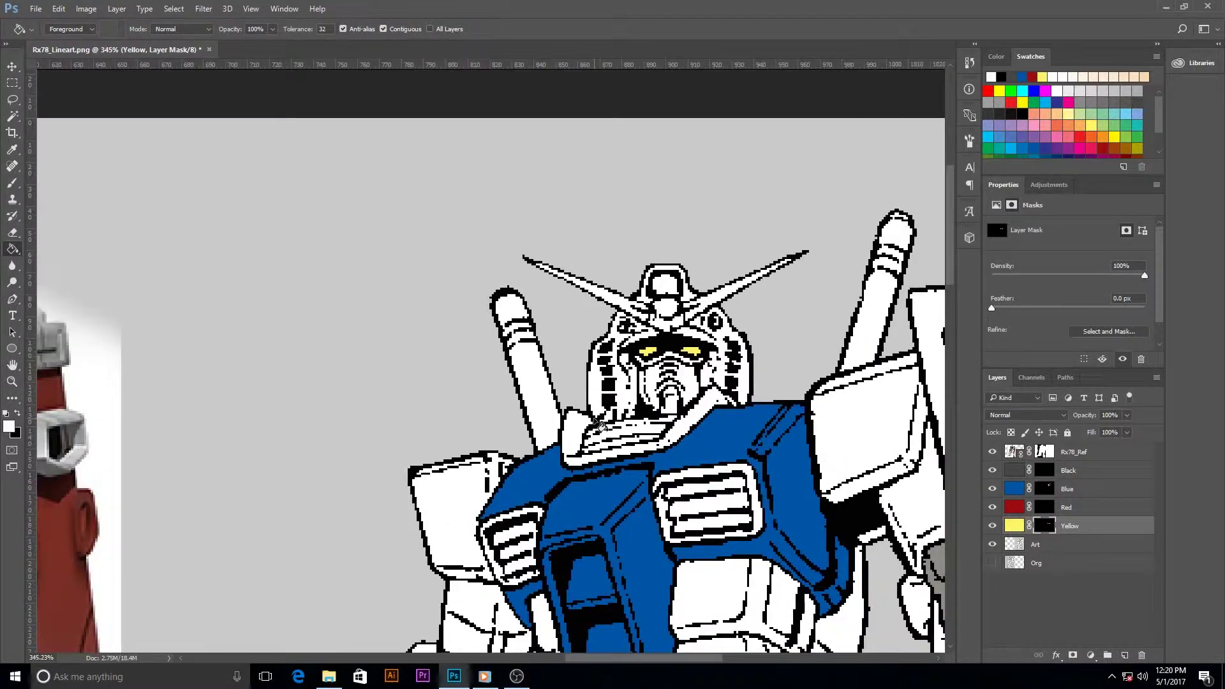
key("w")
scroll(467, 466, "down", 4)
mouse_move(424, 470)
left_mouse_down()
mouse_move(636, 338)
mouse_move(524, 405)
left_mouse_up()
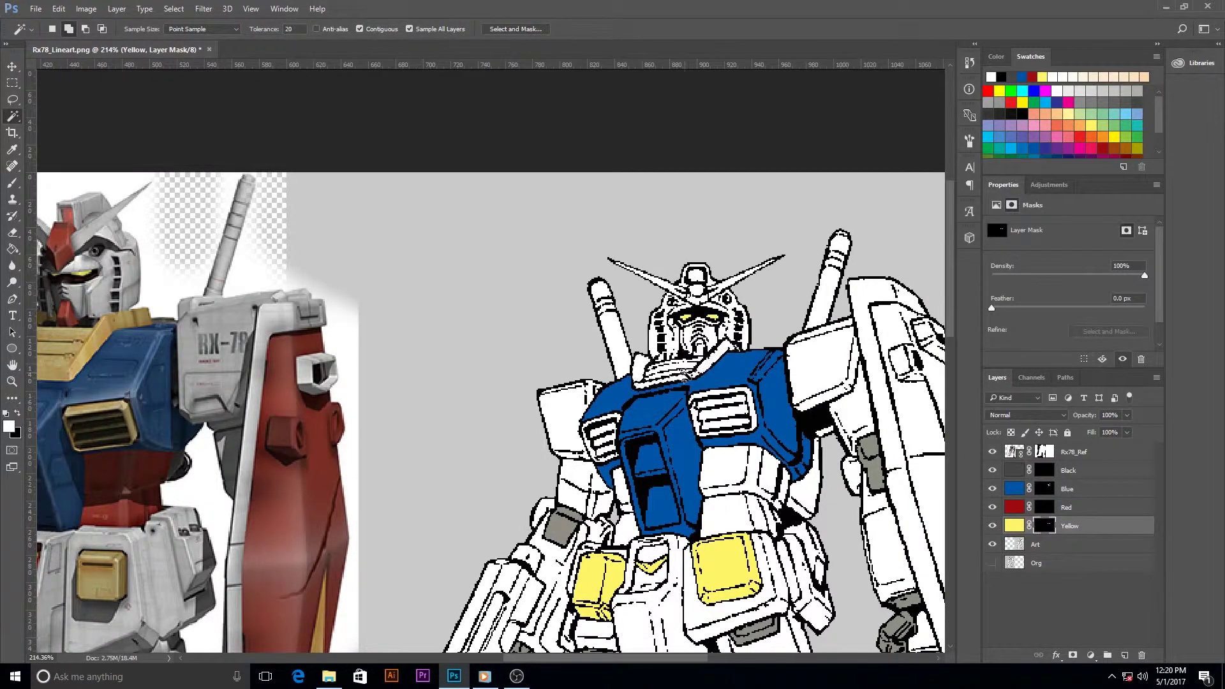
scroll(684, 376, "up", 5)
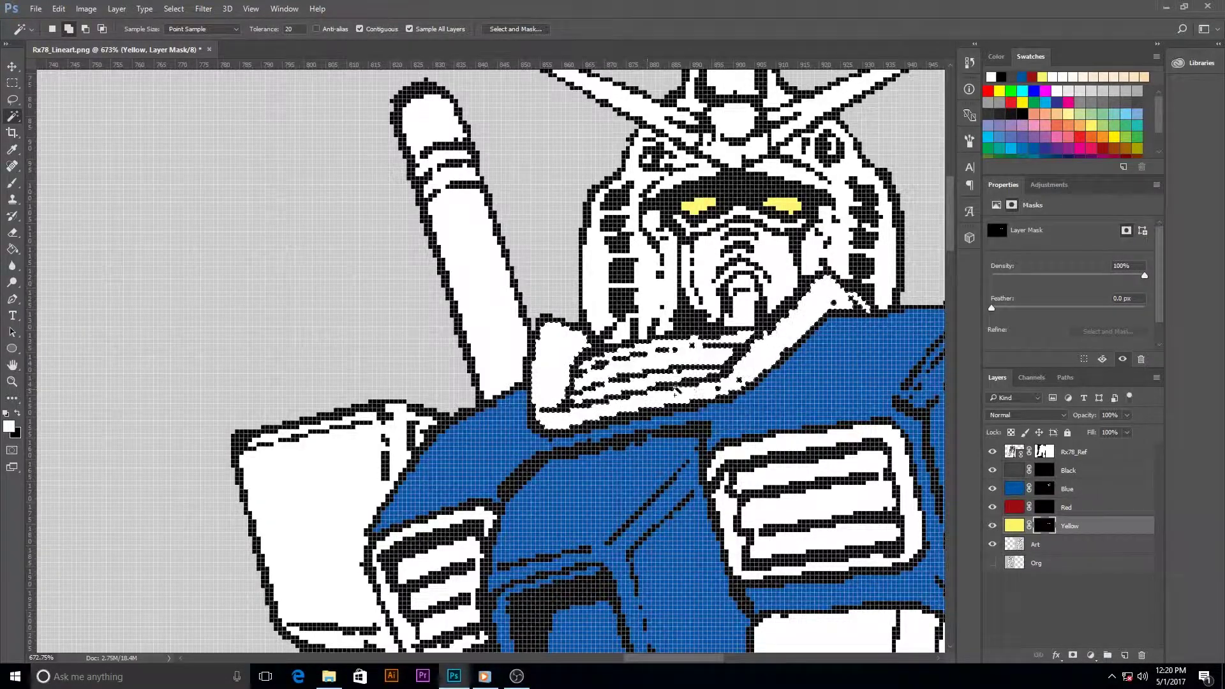
key("g")
left_click(705, 387)
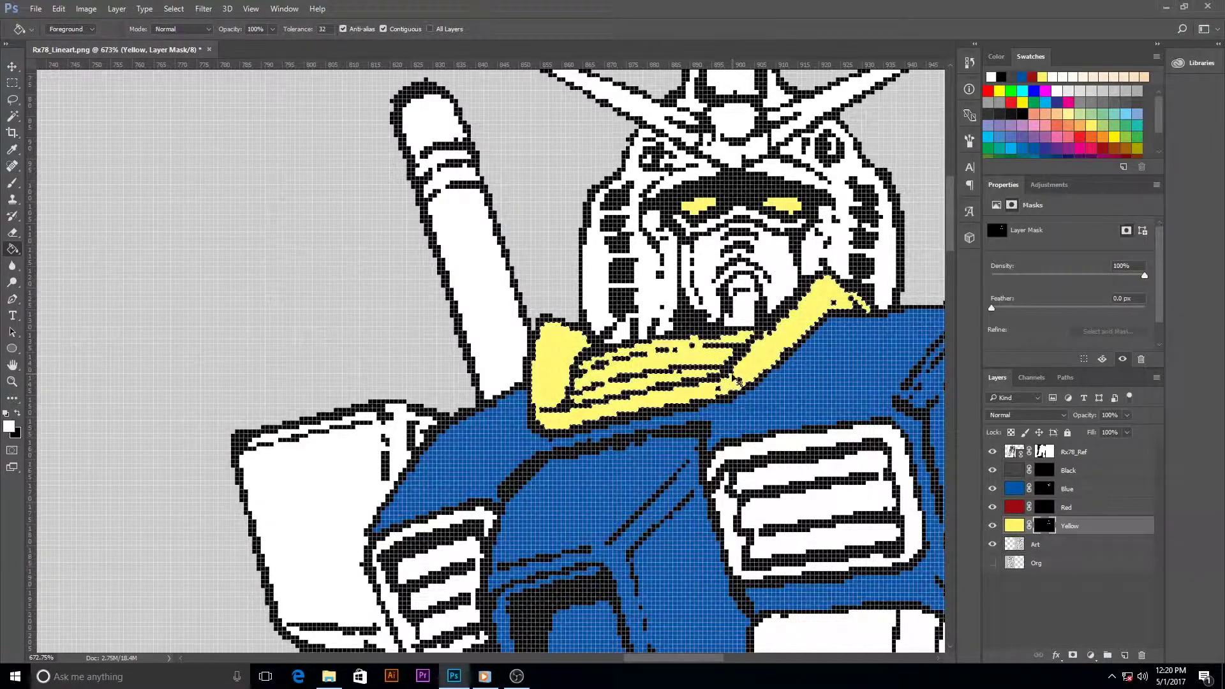
- Select the pieces of the shield's cross emblem with the Magic Wand, fill them white on the Yellow layer's mask, and deselect
scroll(738, 382, "down", 5)
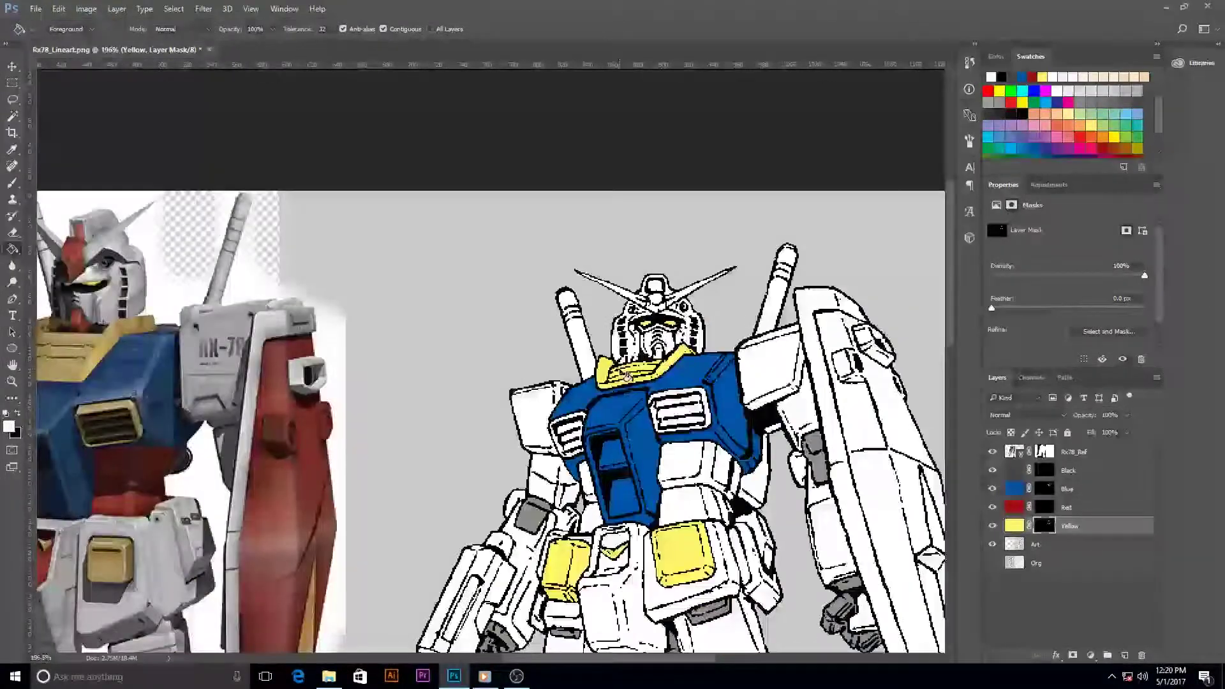
scroll(628, 376, "down", 2)
scroll(600, 323, "up", 2)
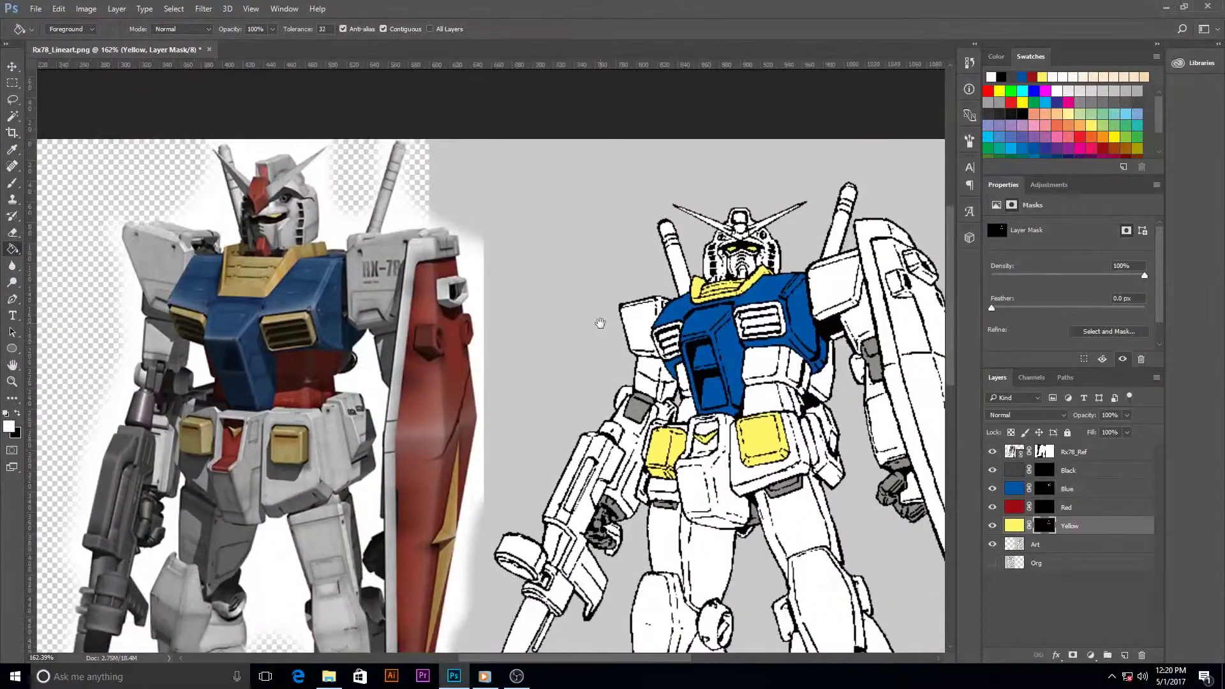
left_click_drag(600, 323, 377, 237)
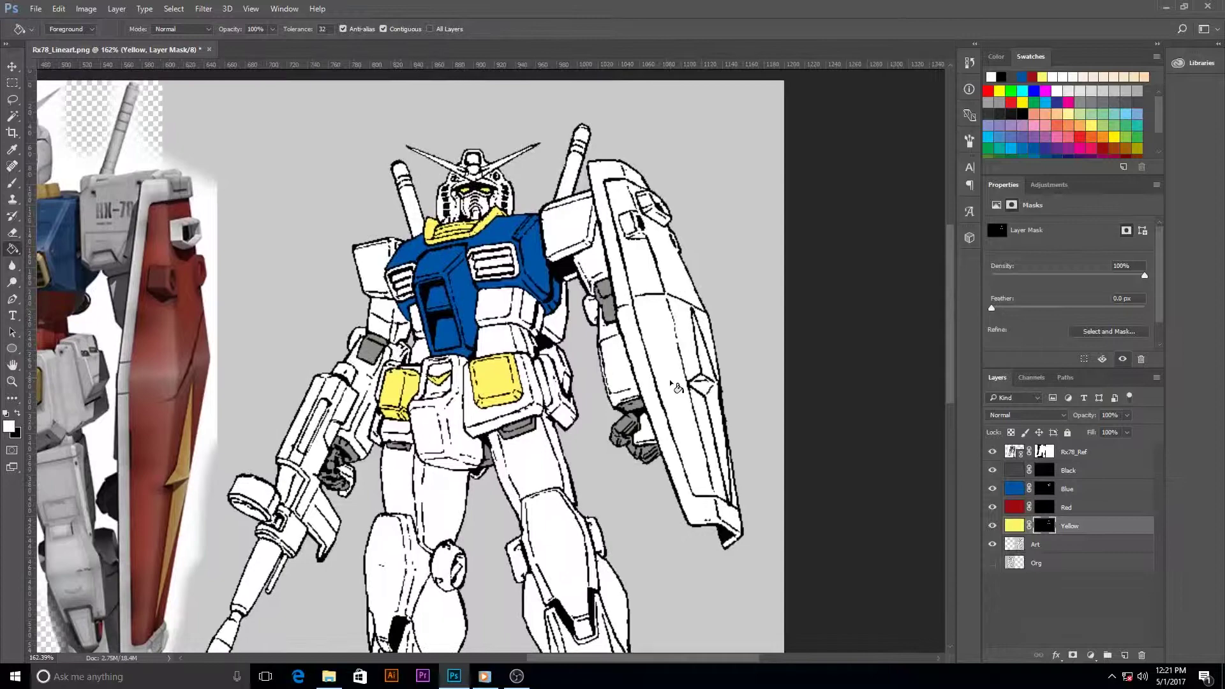
scroll(669, 379, "up", 3)
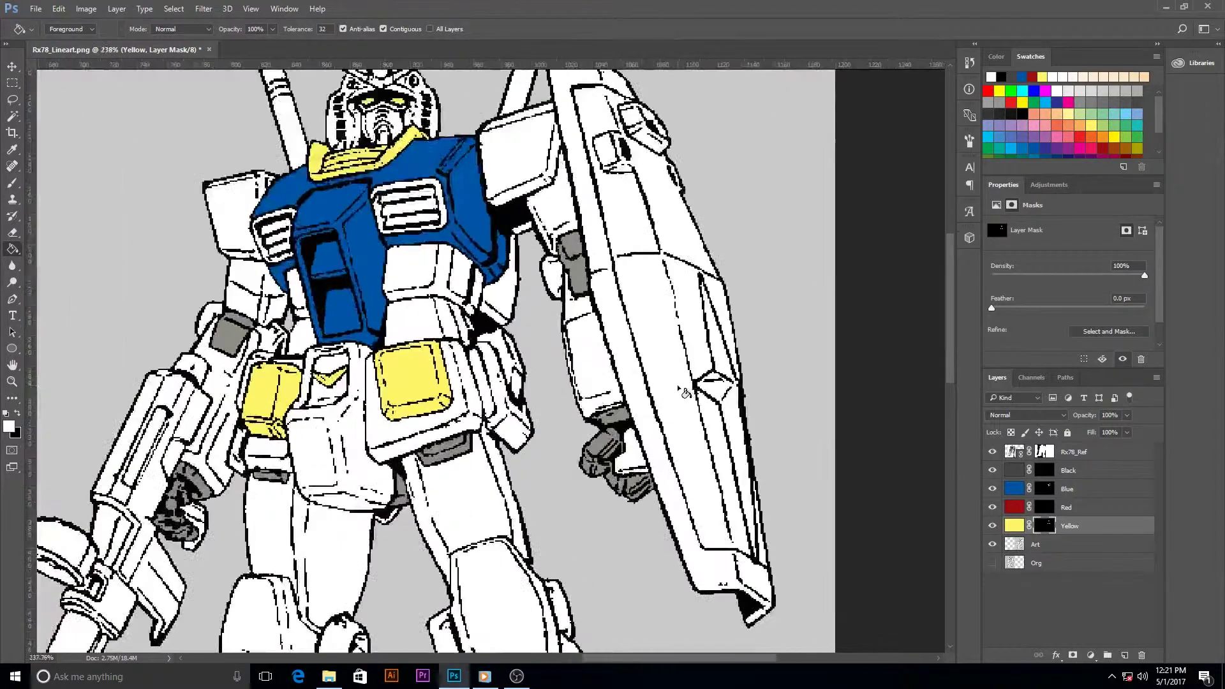
scroll(696, 397, "up", 2)
key("w")
left_click(732, 351)
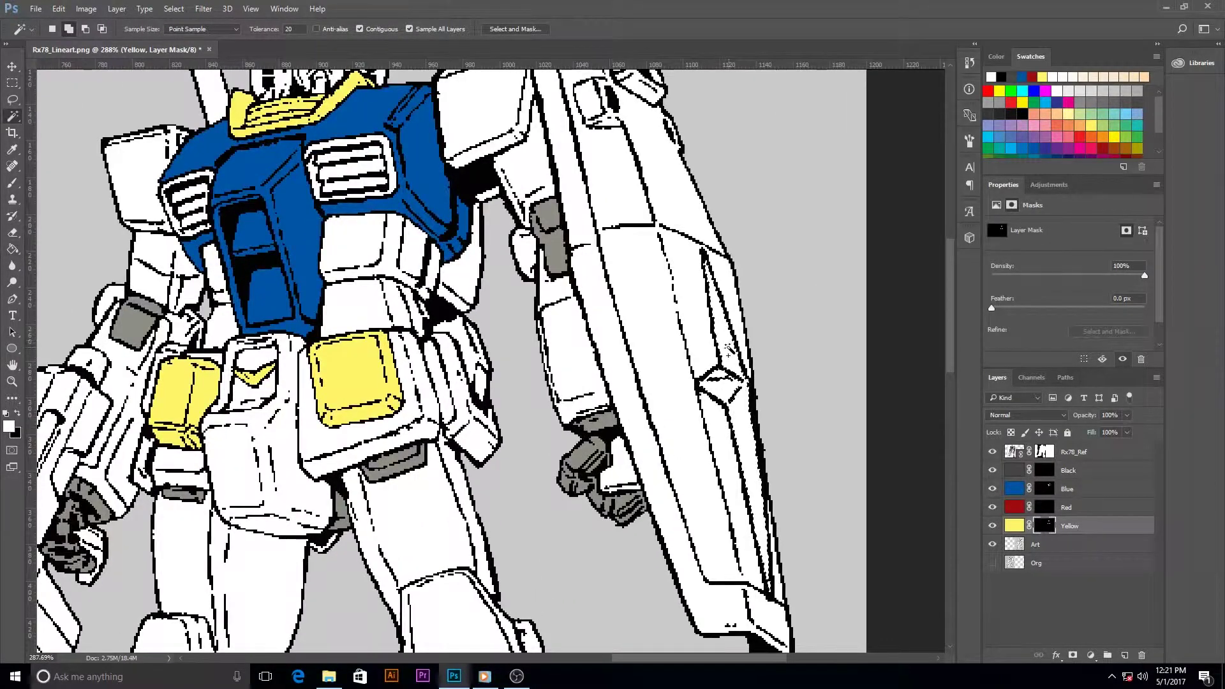
key("g")
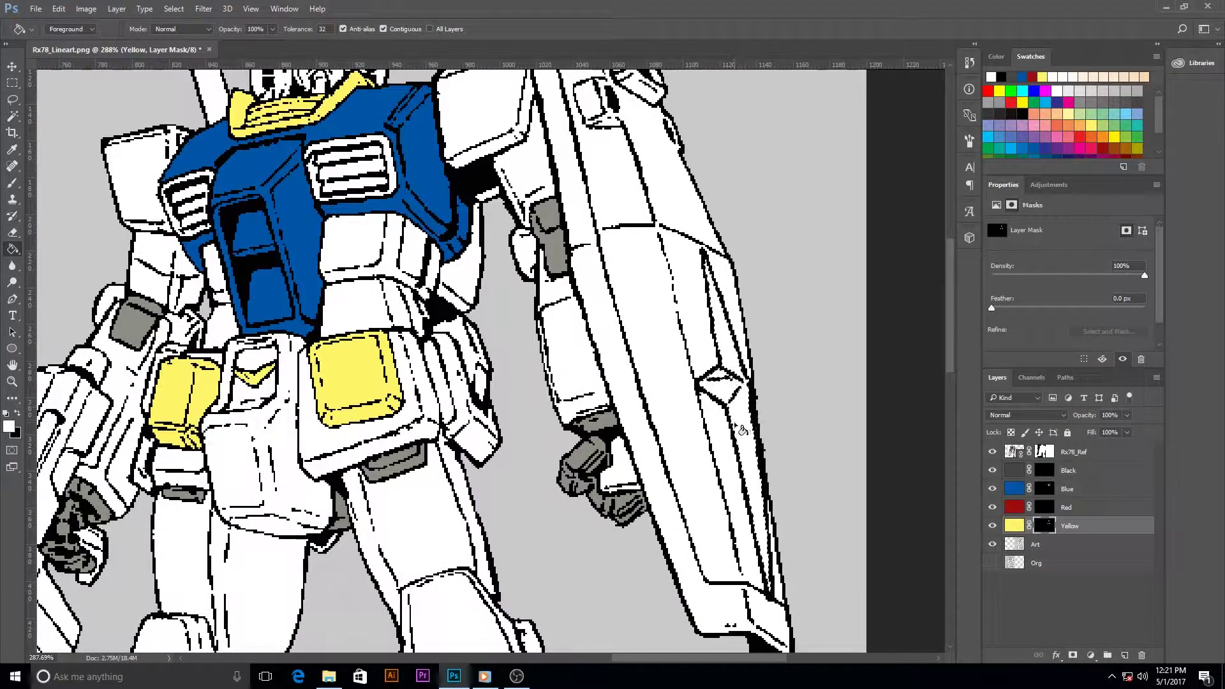
left_click(736, 426)
key("ctrl+d")
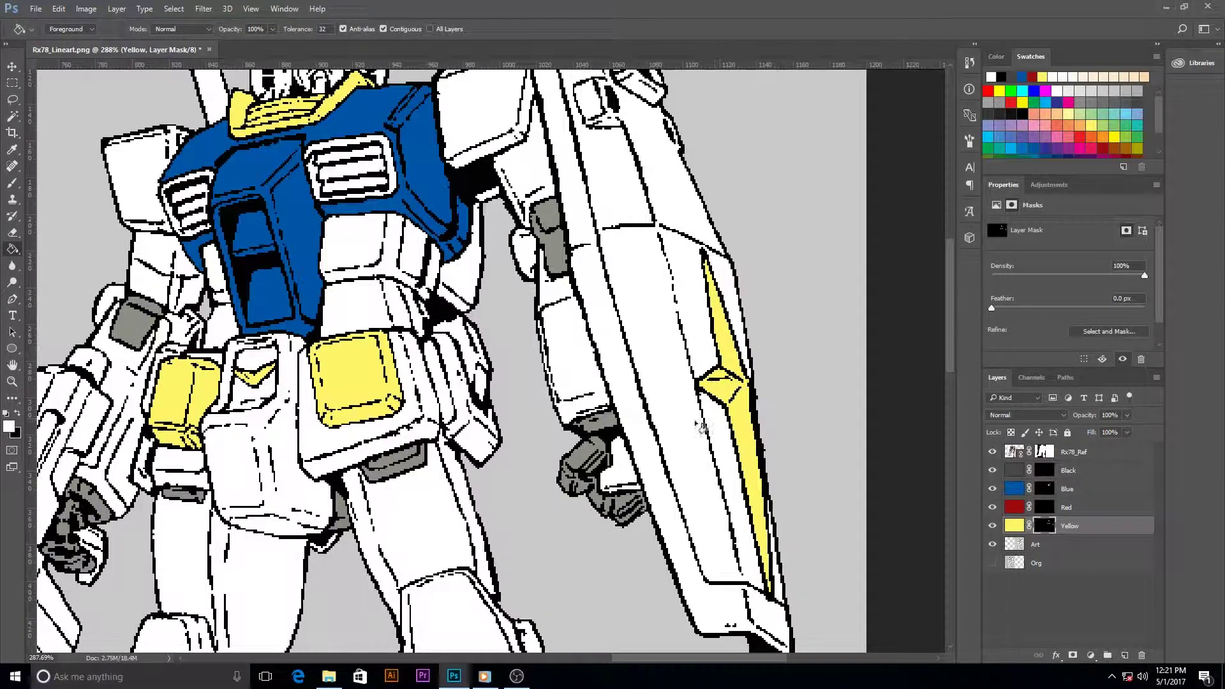
- Select the sole and toe sections of the rifle-side foot with the Magic Wand, fill them white on the Red layer's mask, and deselect
scroll(607, 427, "down", 6)
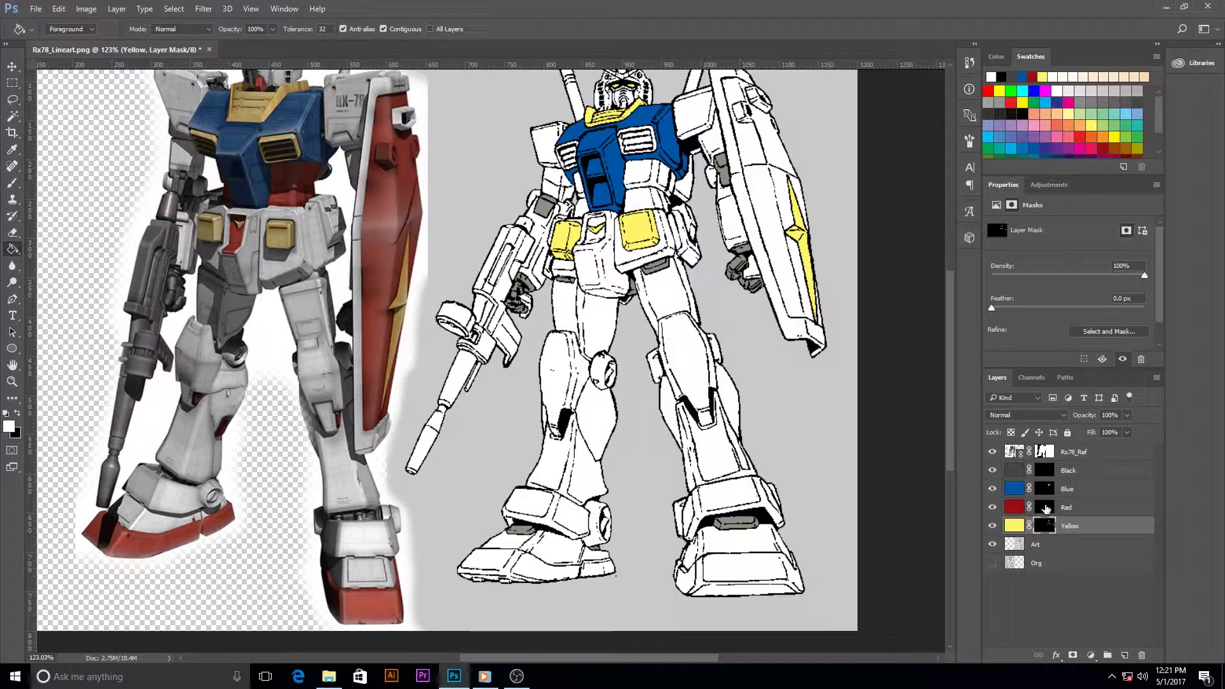
left_click(1046, 508)
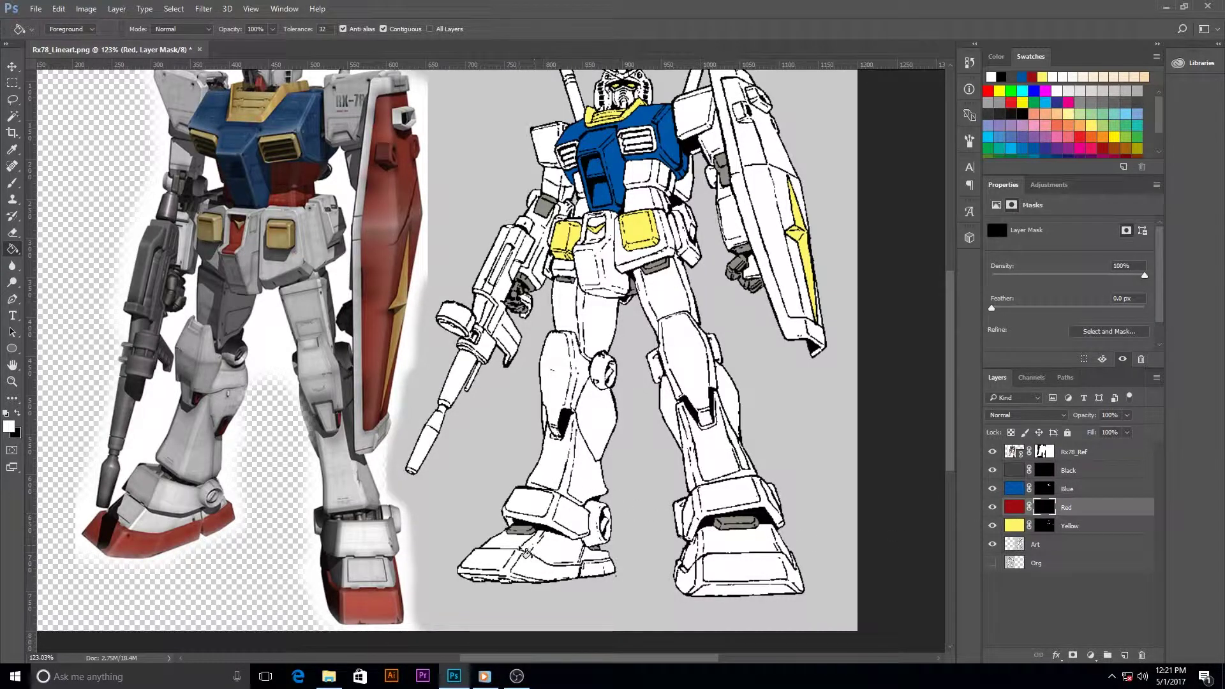
key("w")
scroll(518, 566, "up", 5)
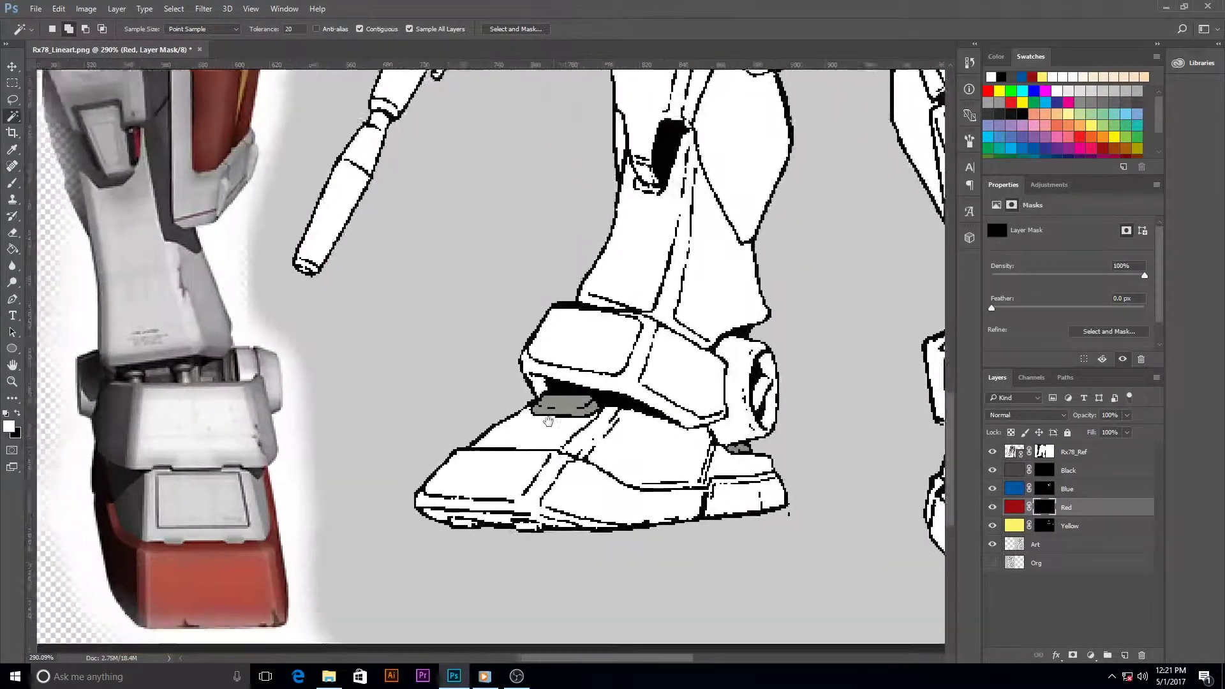
left_click_drag(548, 421, 575, 370)
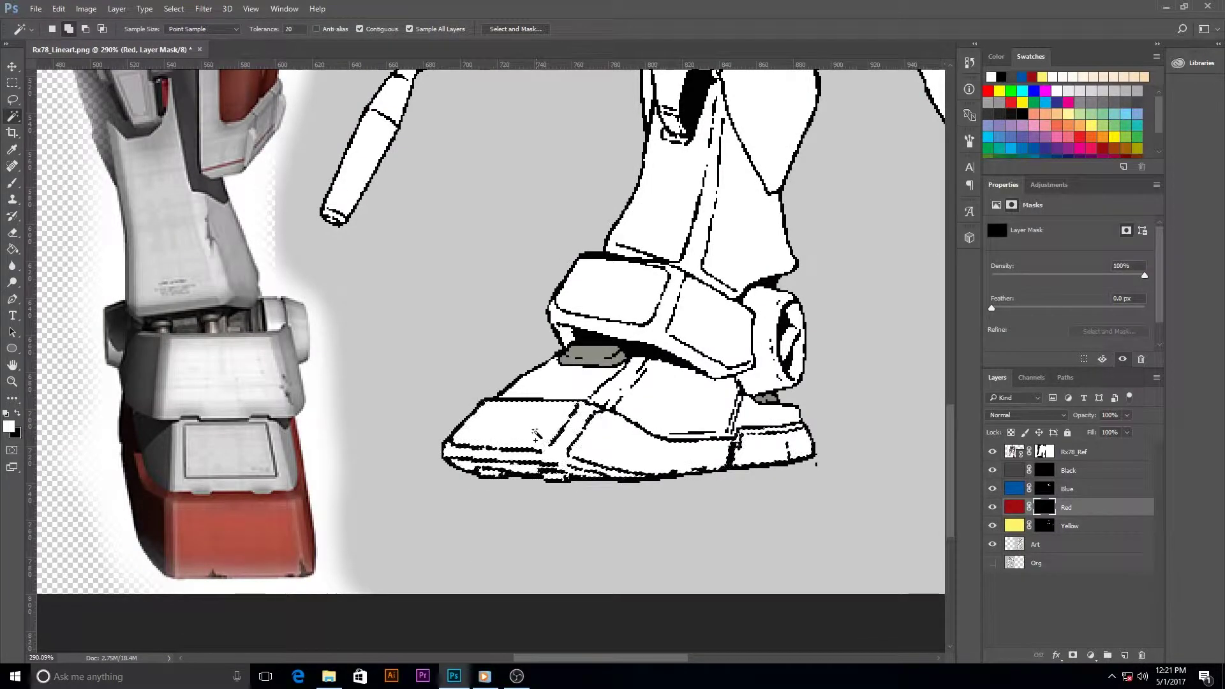
left_click(560, 454)
key("g")
left_click(628, 458)
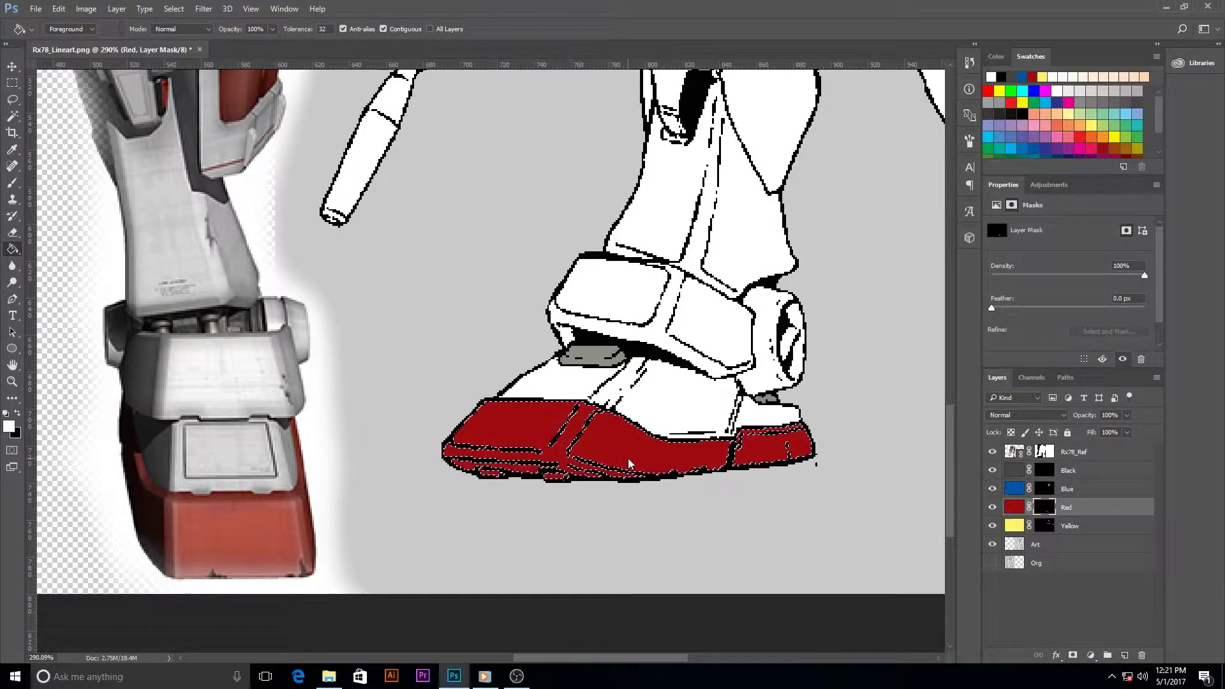
key("ctrl+d")
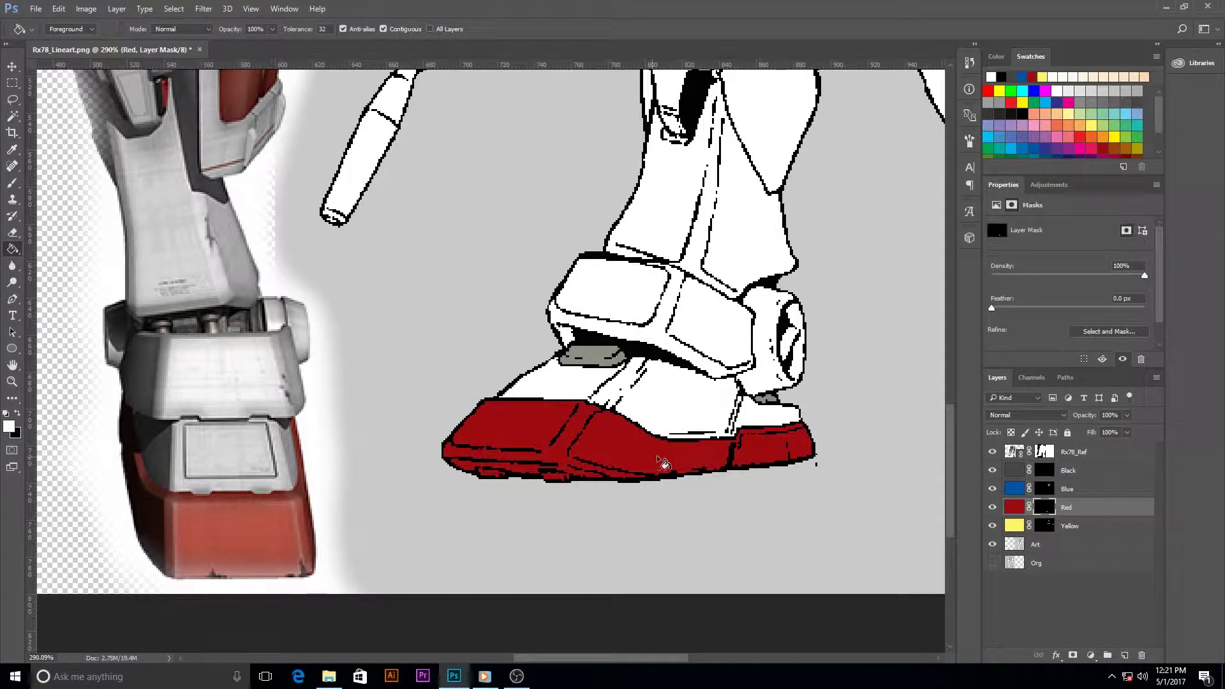
- Select the toe and sole sections of the shield-side foot with the Magic Wand, fill them white on the Red layer's mask, and deselect
key("w")
mouse_move(818, 381)
left_mouse_down()
mouse_move(308, 343)
mouse_move(470, 372)
left_mouse_up()
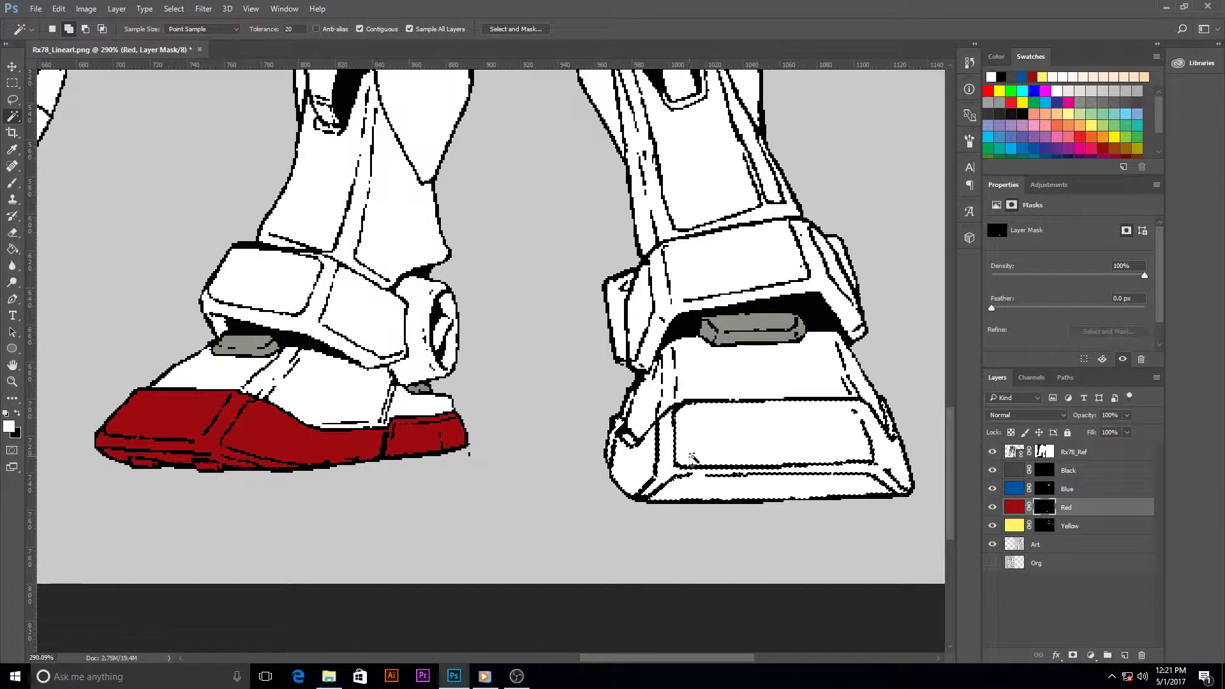
key("g")
left_click(742, 445)
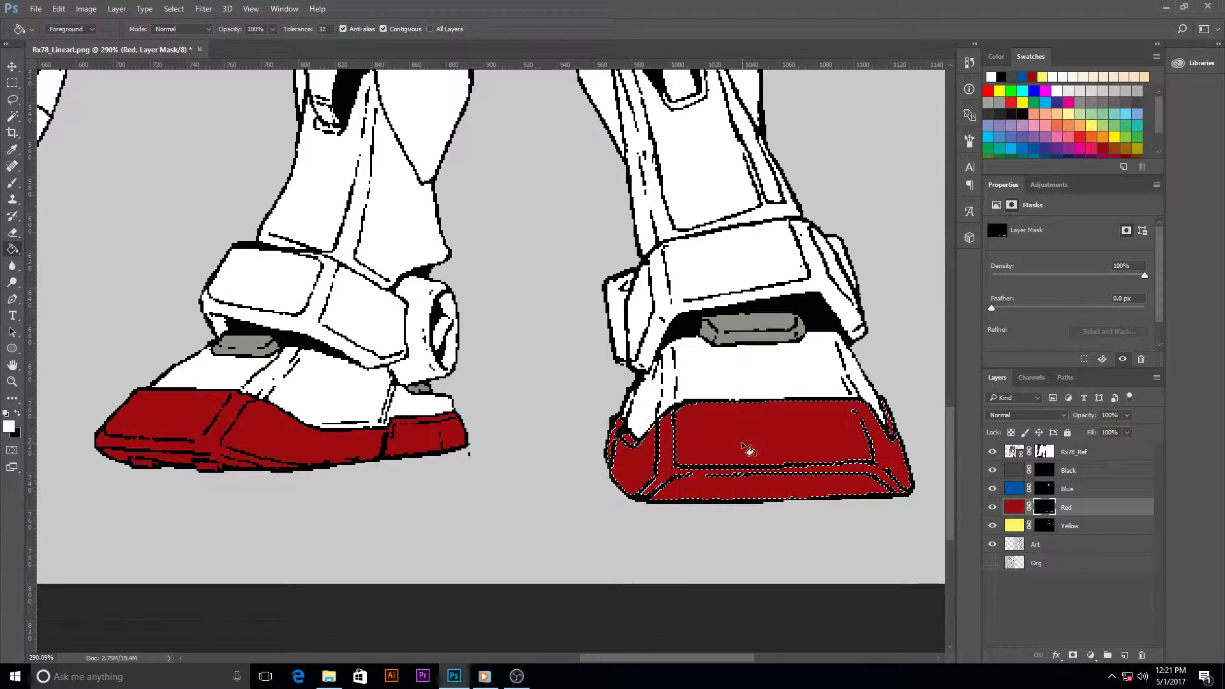
key("ctrl+d")
- Close the outline gap around the small lens sliver in the rifle's scope with black Pencil pixels on the Art layer
scroll(679, 412, "down", 5)
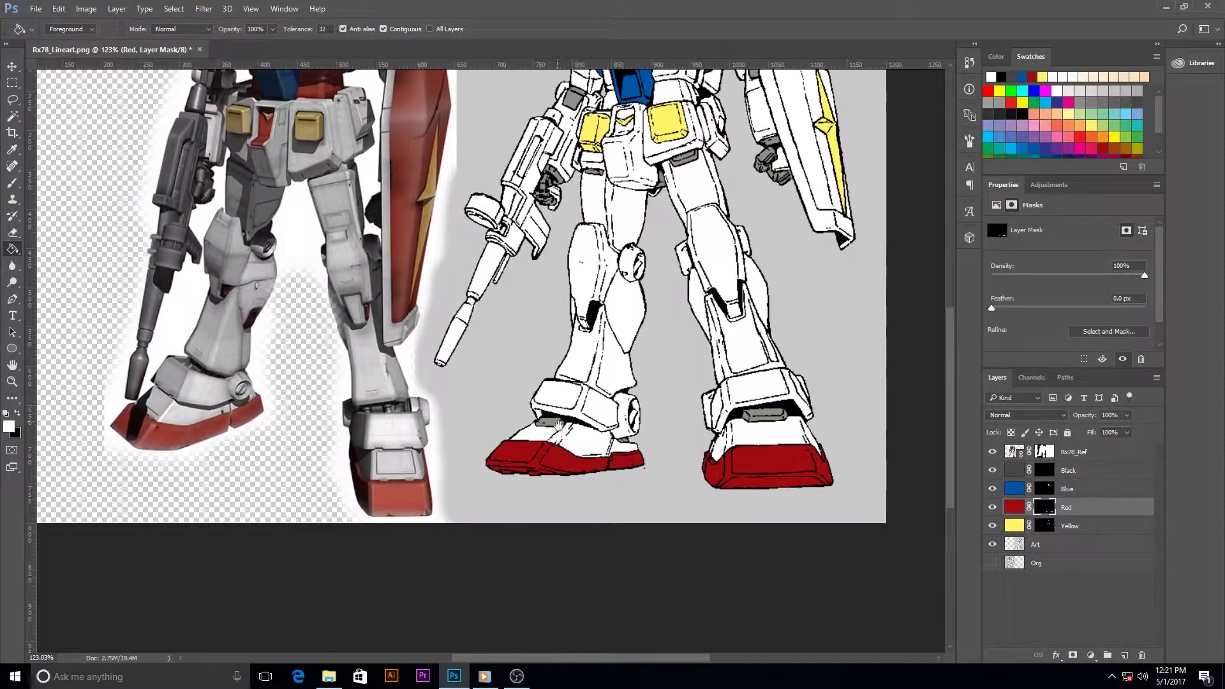
left_click_drag(557, 420, 557, 502)
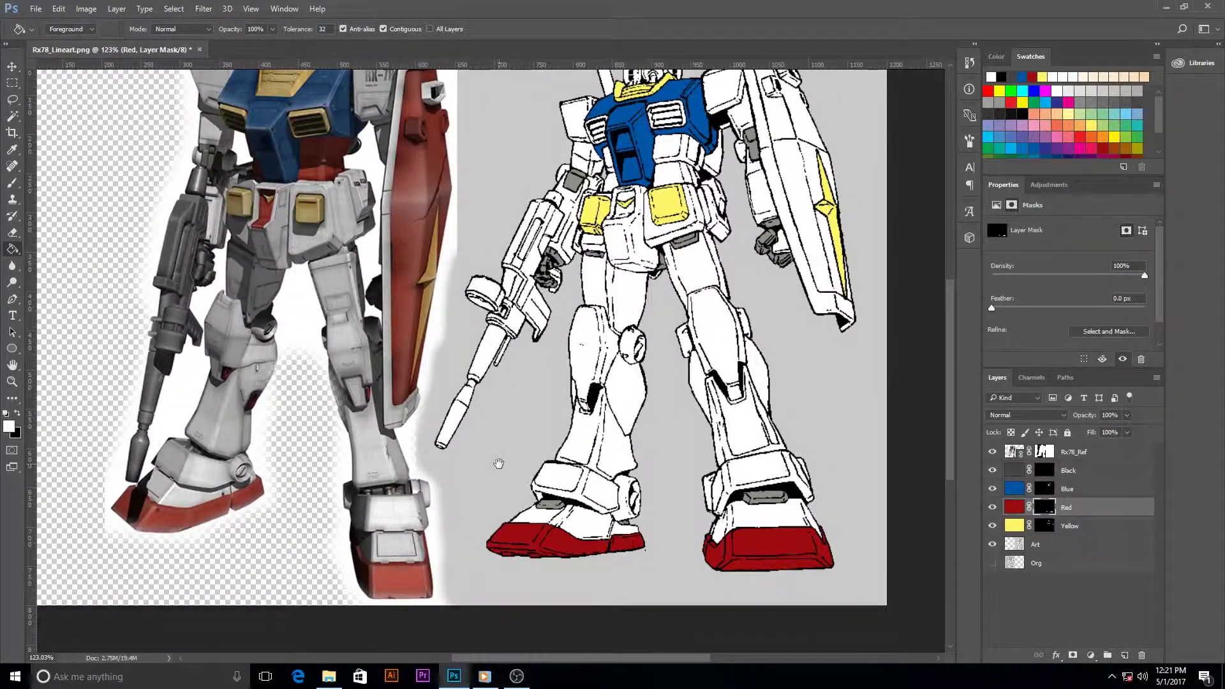
left_click_drag(498, 464, 529, 507)
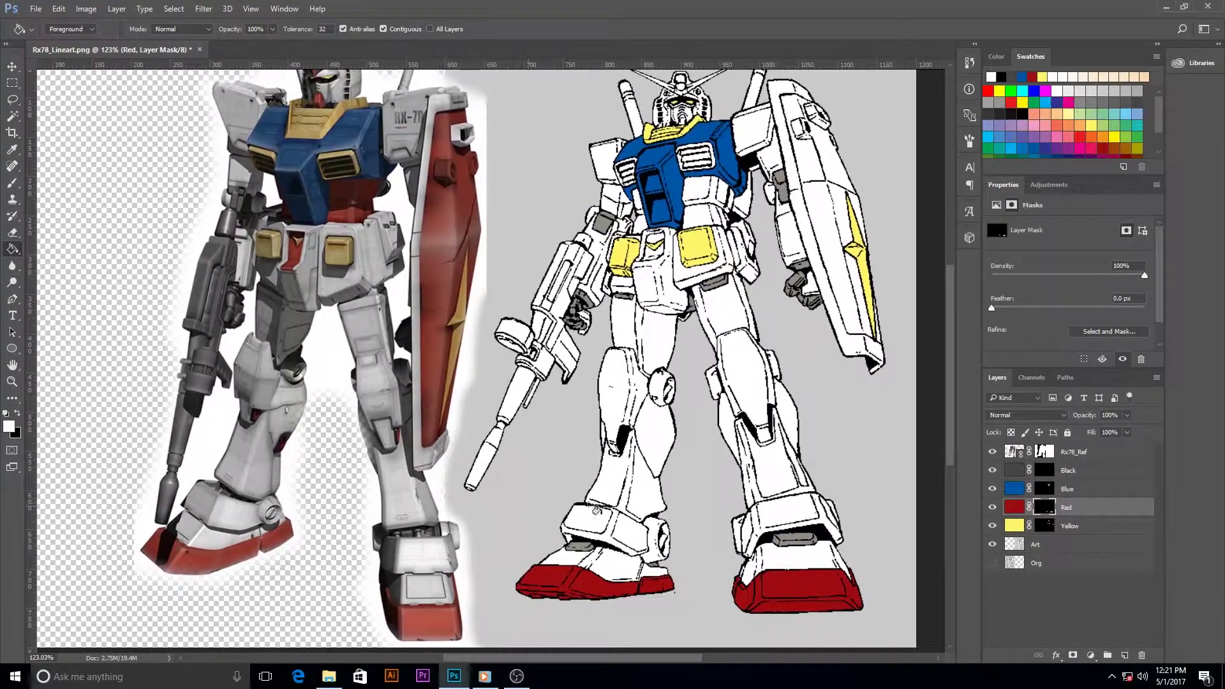
left_click(1022, 524)
scroll(512, 359, "up", 5)
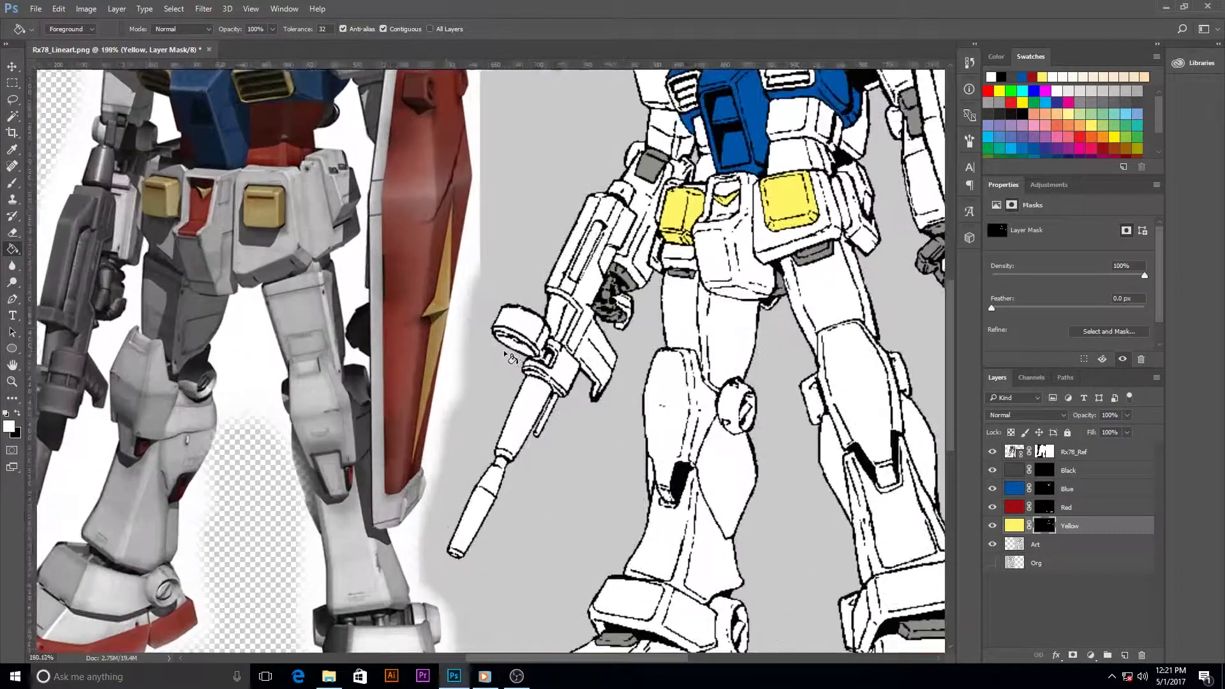
scroll(512, 359, "up", 8)
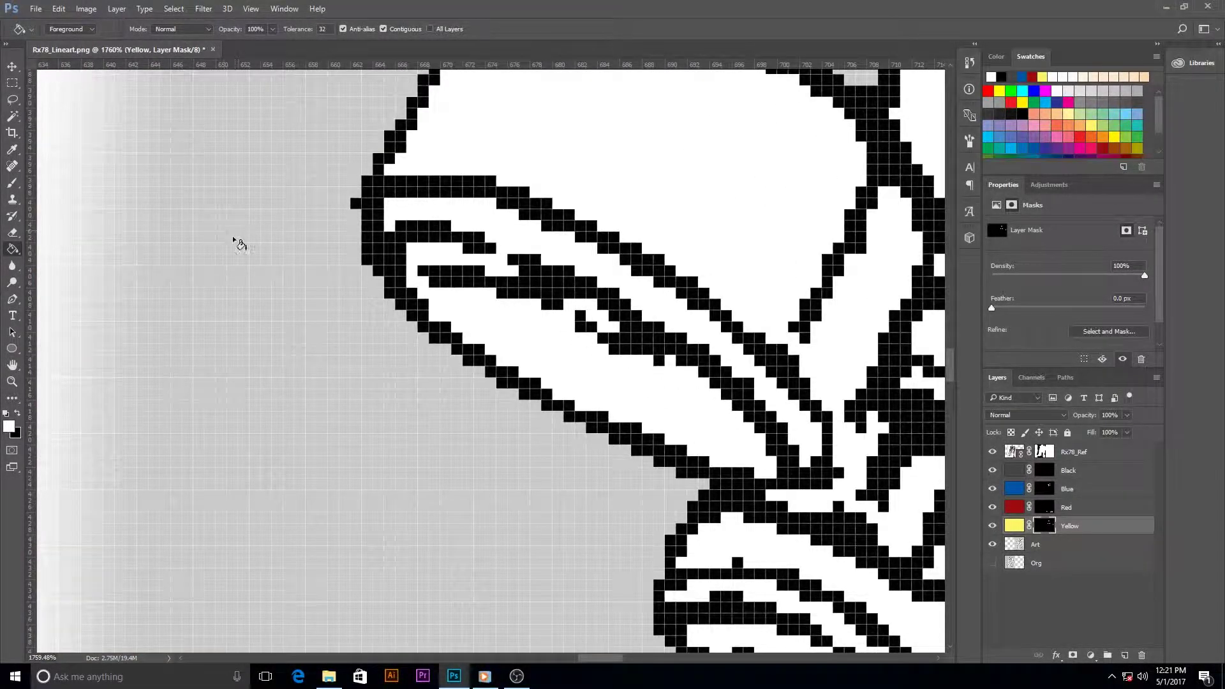
left_click(14, 183)
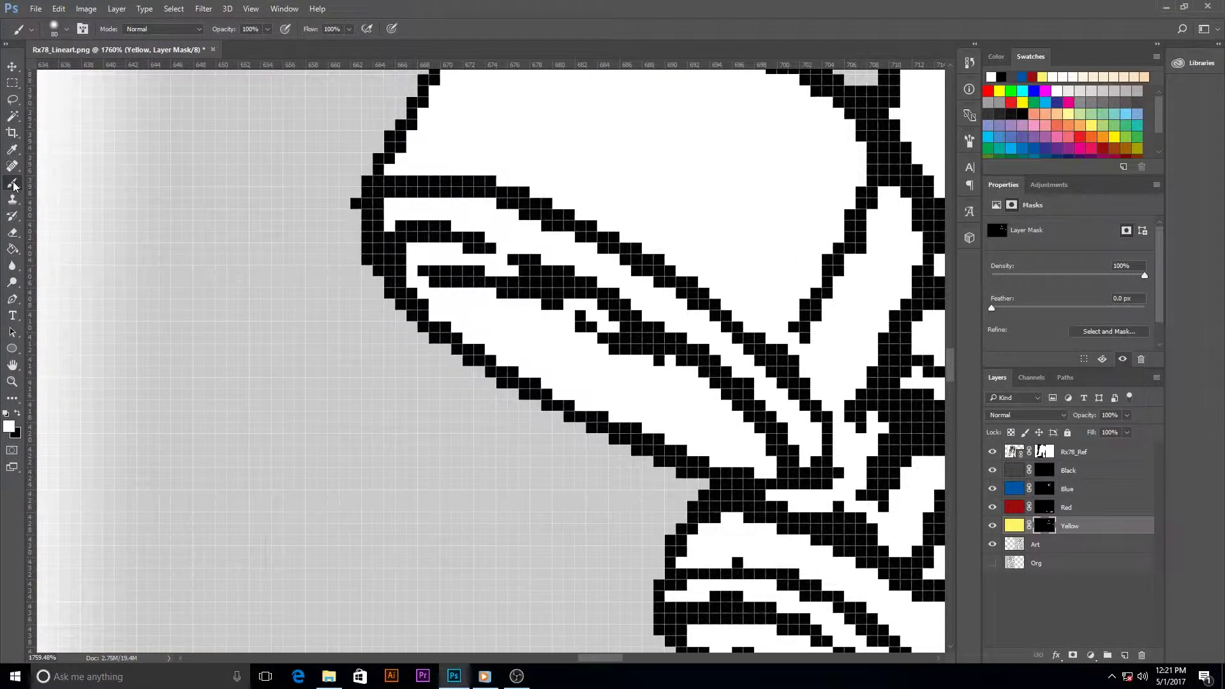
right_click(14, 185)
left_click(64, 194)
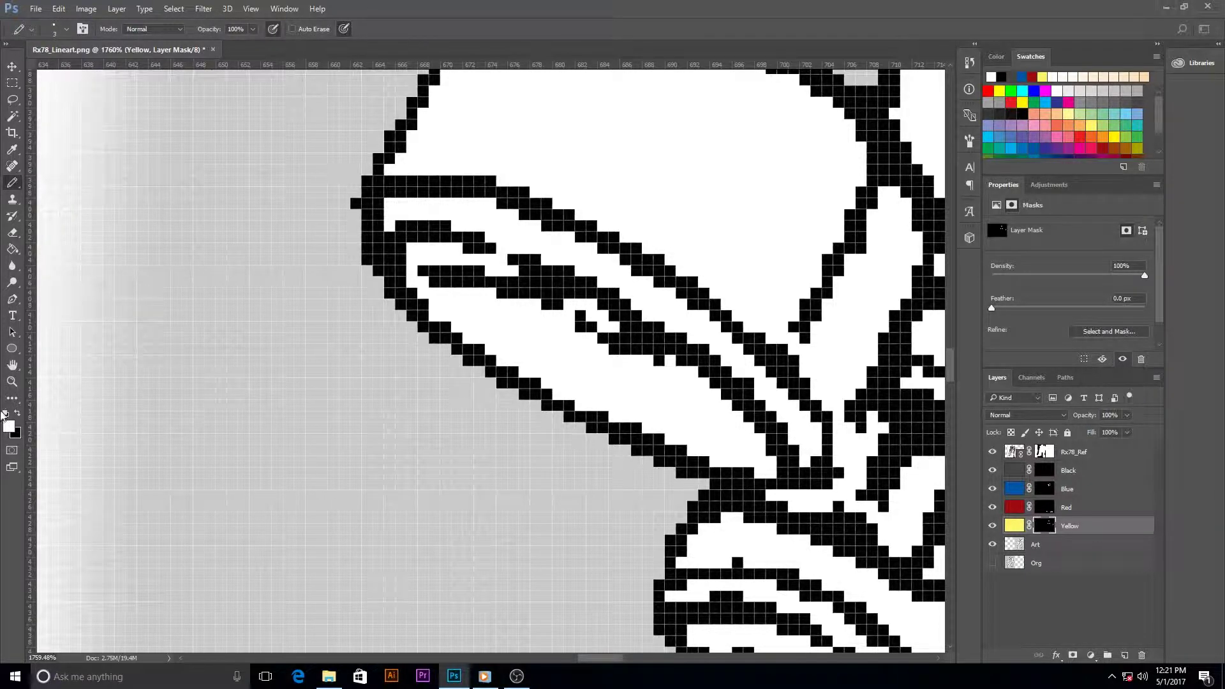
left_click(1012, 547)
left_click(17, 414)
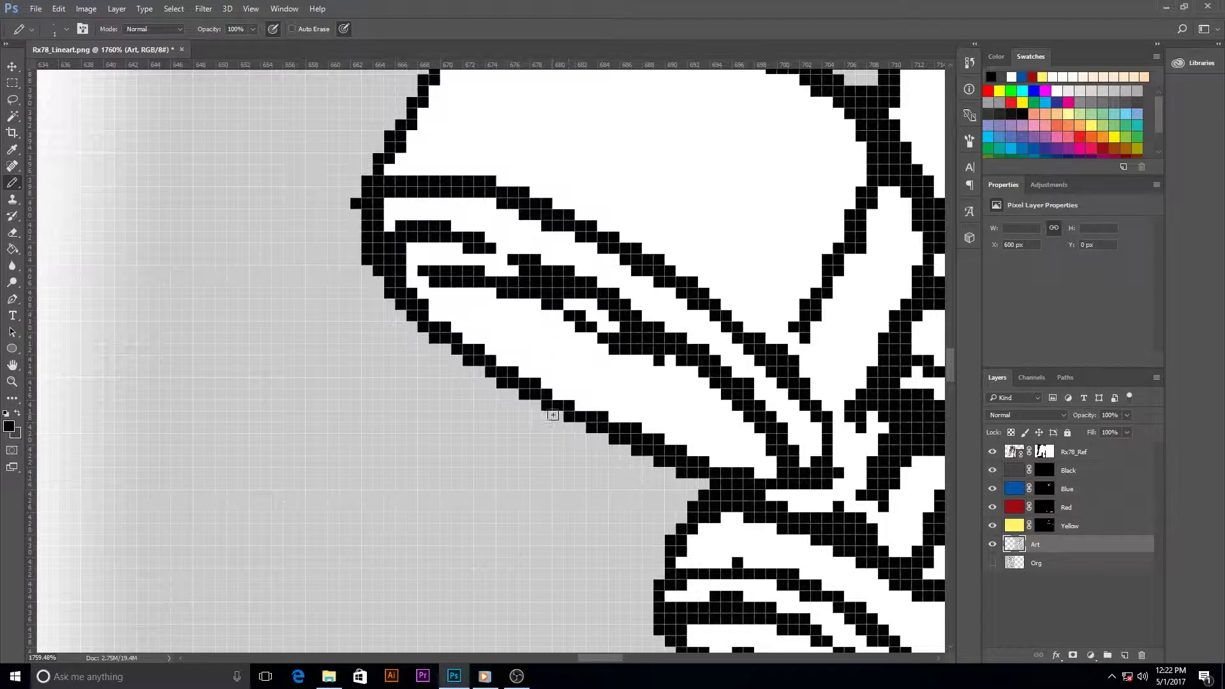
- Select the enclosed sliver in the rifle's scope with the Magic Wand, fill it white on the Yellow layer's mask, and deselect
left_click(1049, 525)
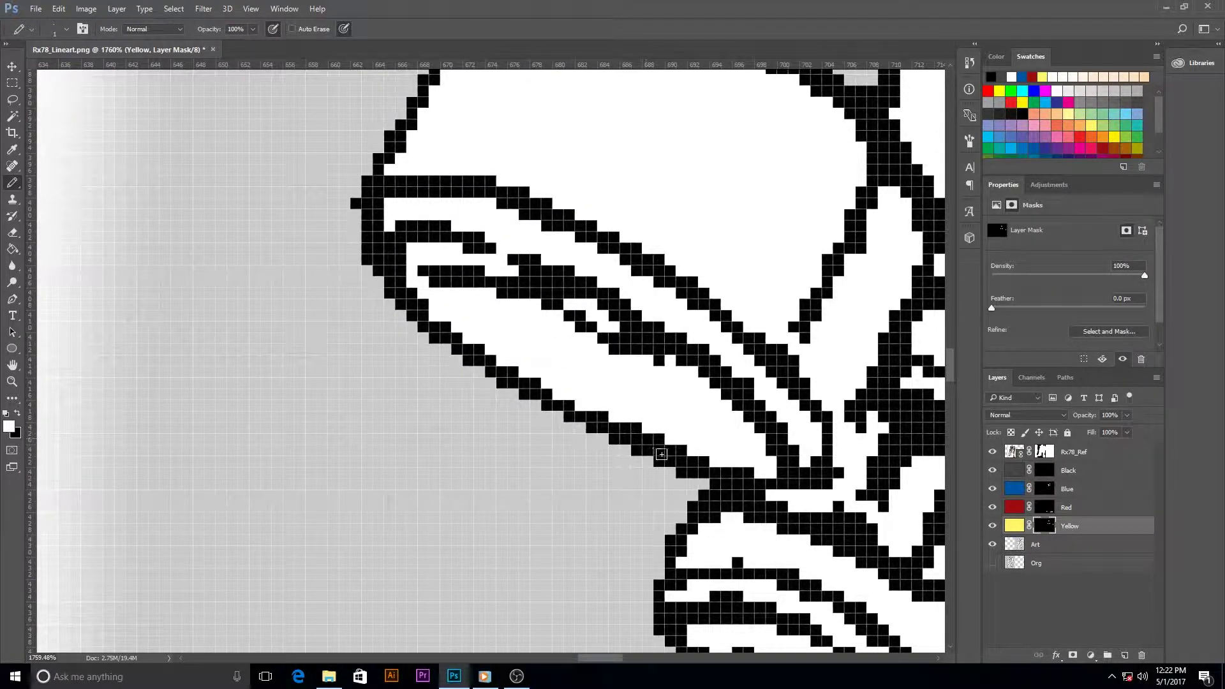
key("w")
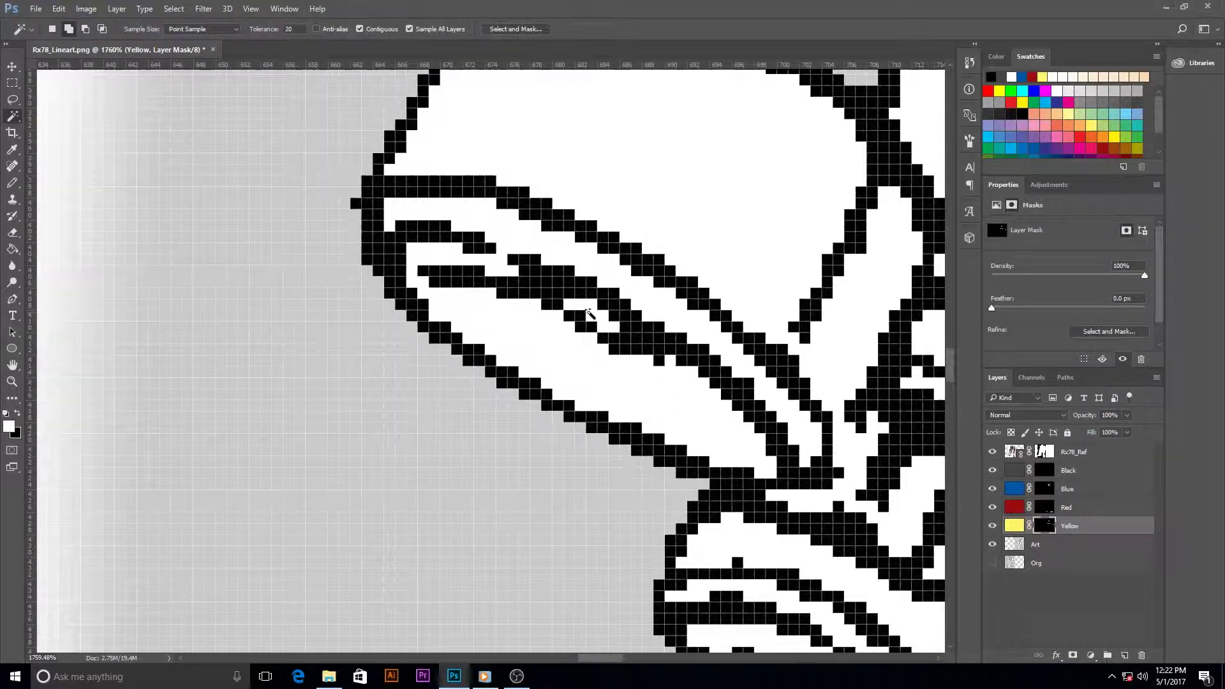
left_click(597, 311)
key("g")
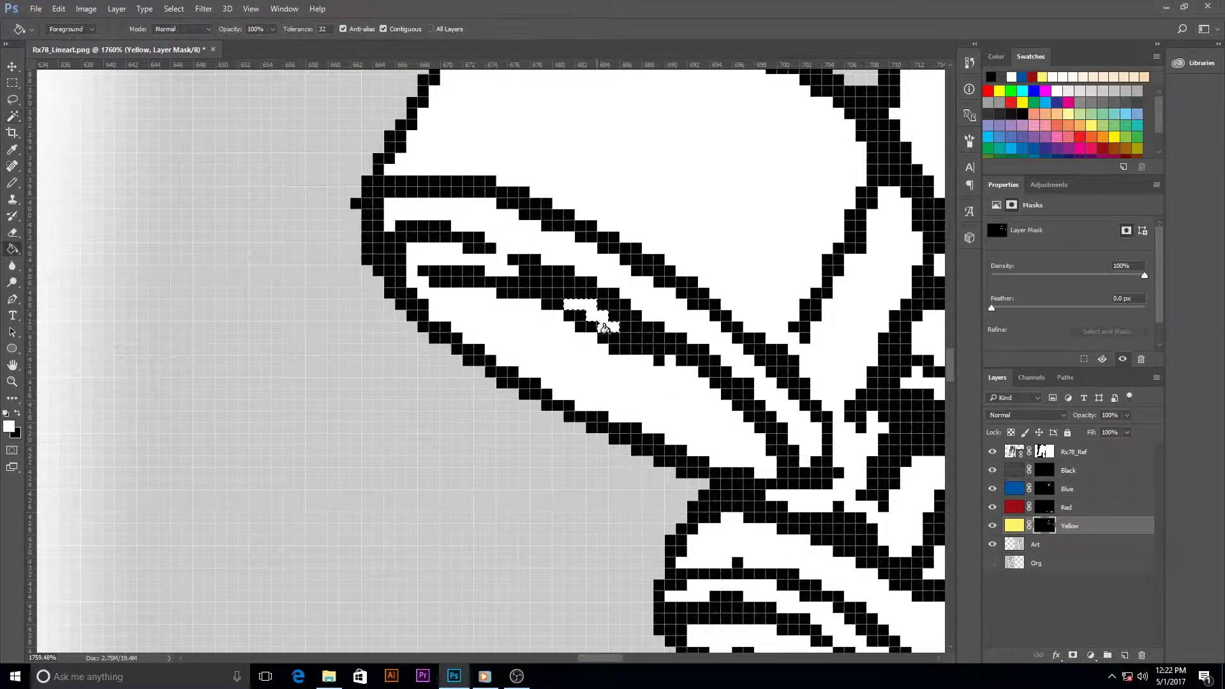
left_click(600, 324)
key("ctrl+d")
- Select the crotch panel areas above and below the yellow V emblem with the Magic Wand and fill them white on the Red layer's mask
scroll(603, 343, "down", 3)
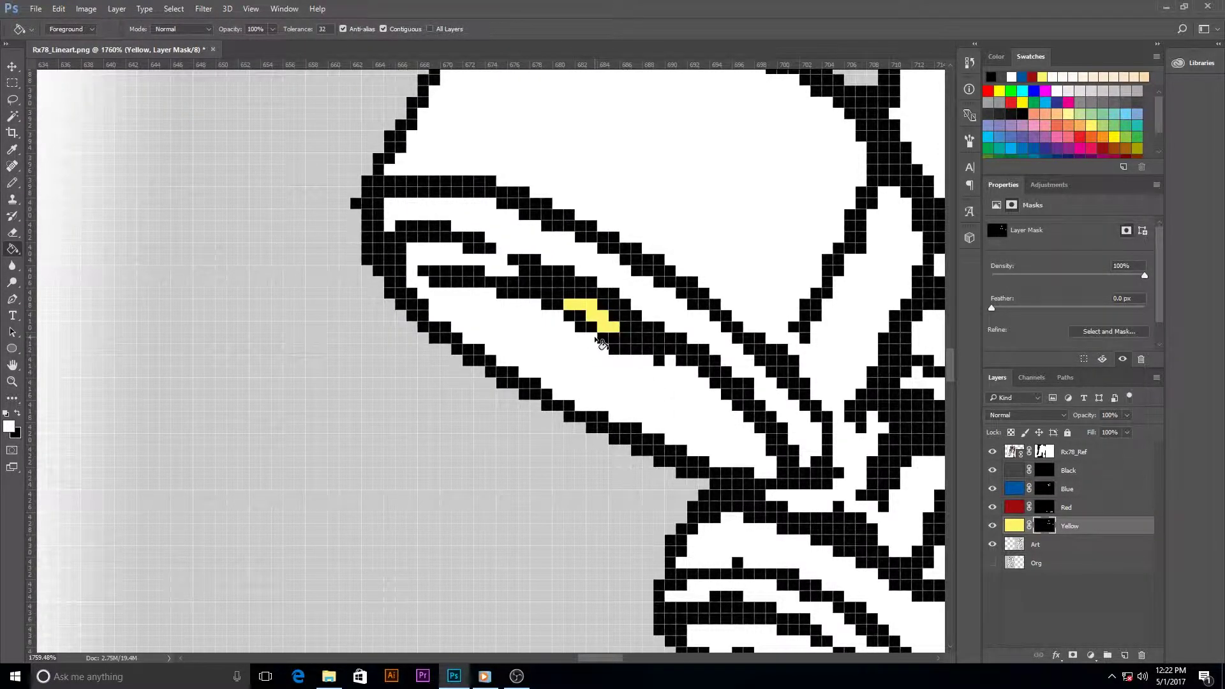
scroll(603, 343, "down", 3)
scroll(603, 343, "down", 5)
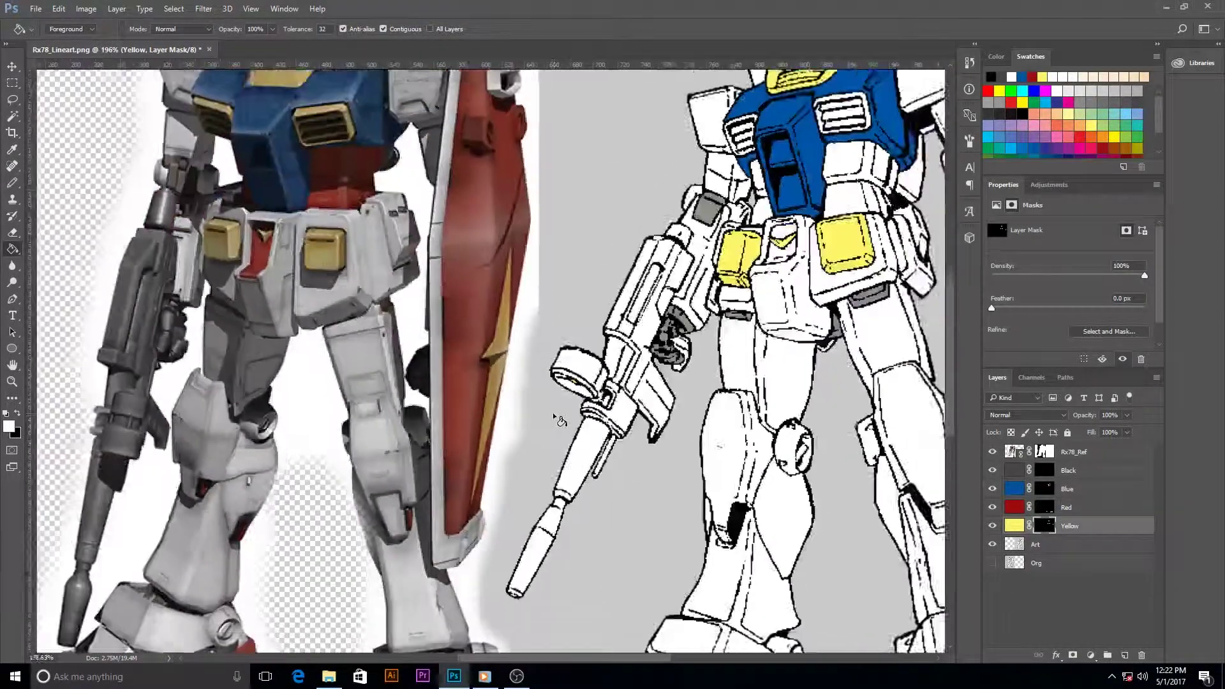
scroll(552, 413, "down", 1)
left_click_drag(552, 413, 474, 351)
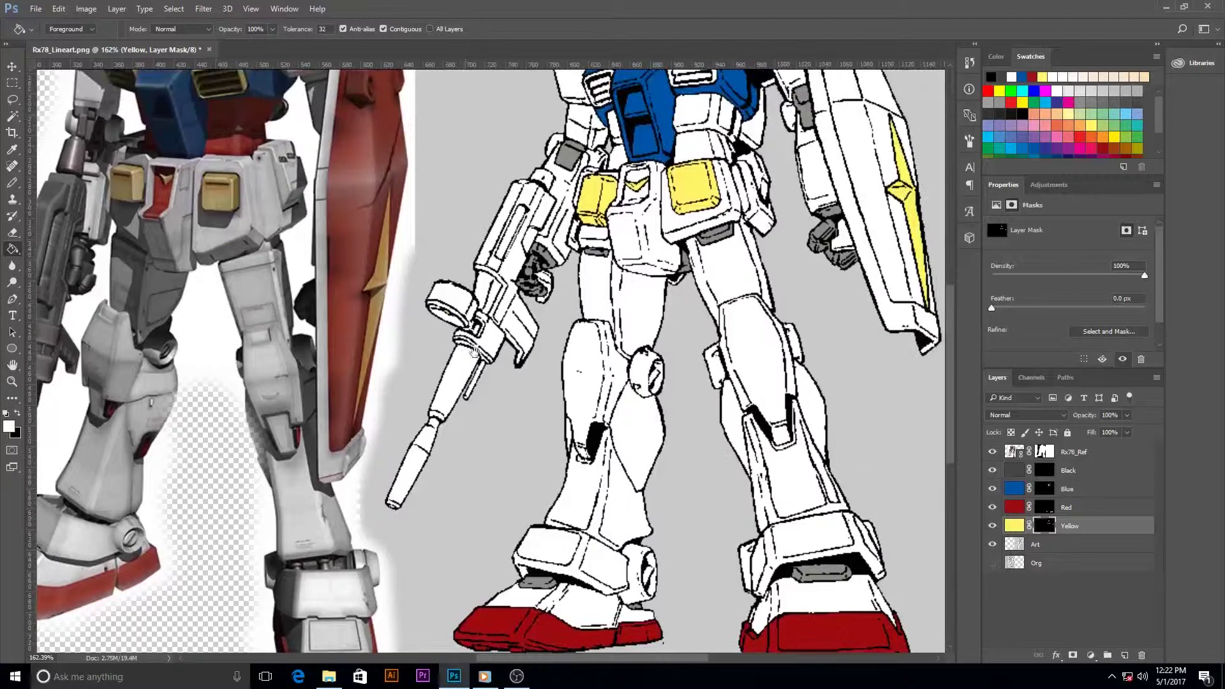
left_click(1049, 506)
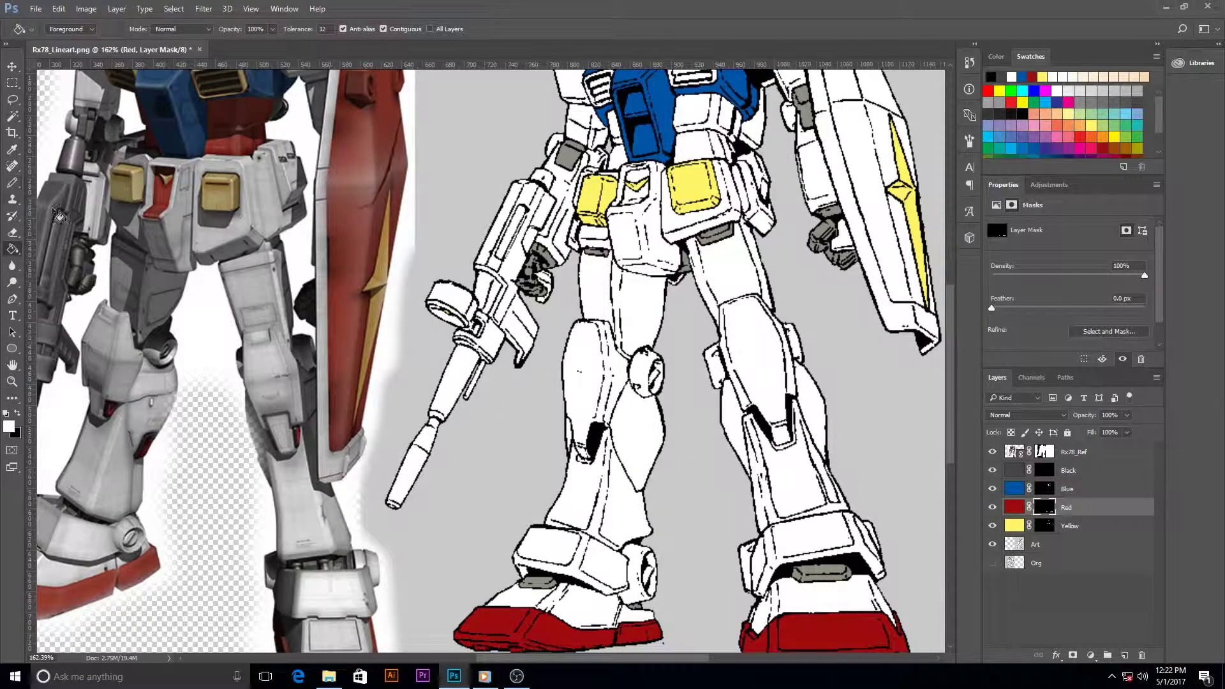
key("w")
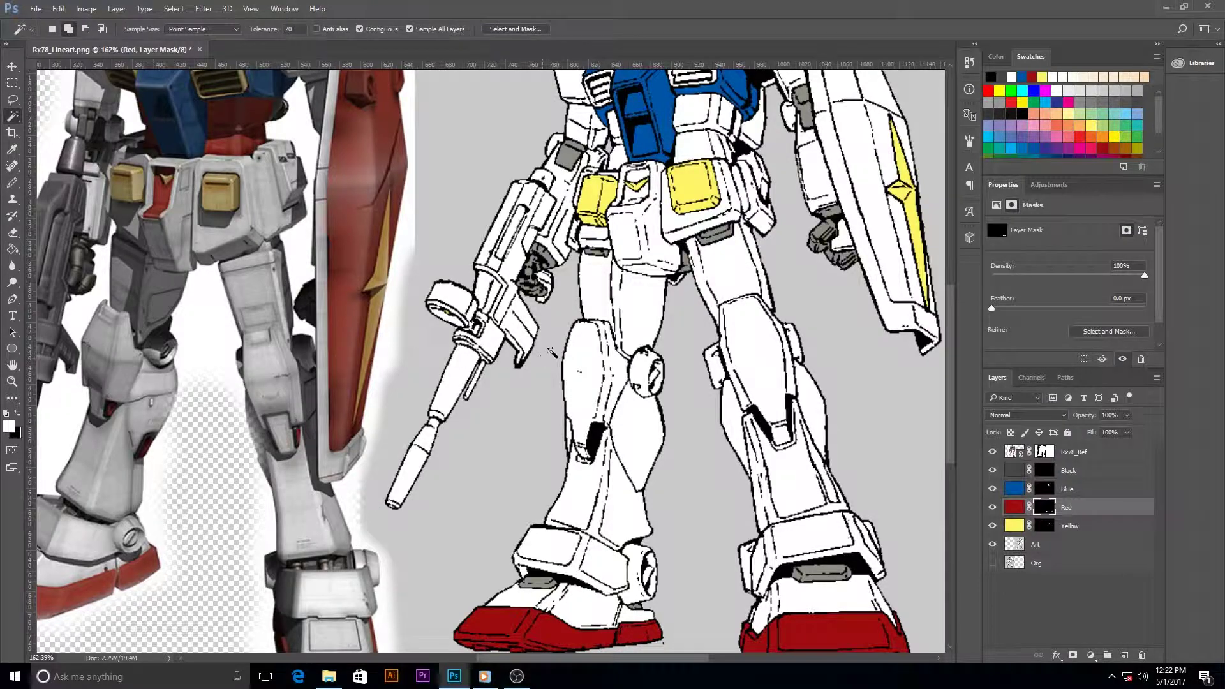
scroll(616, 306, "up", 8)
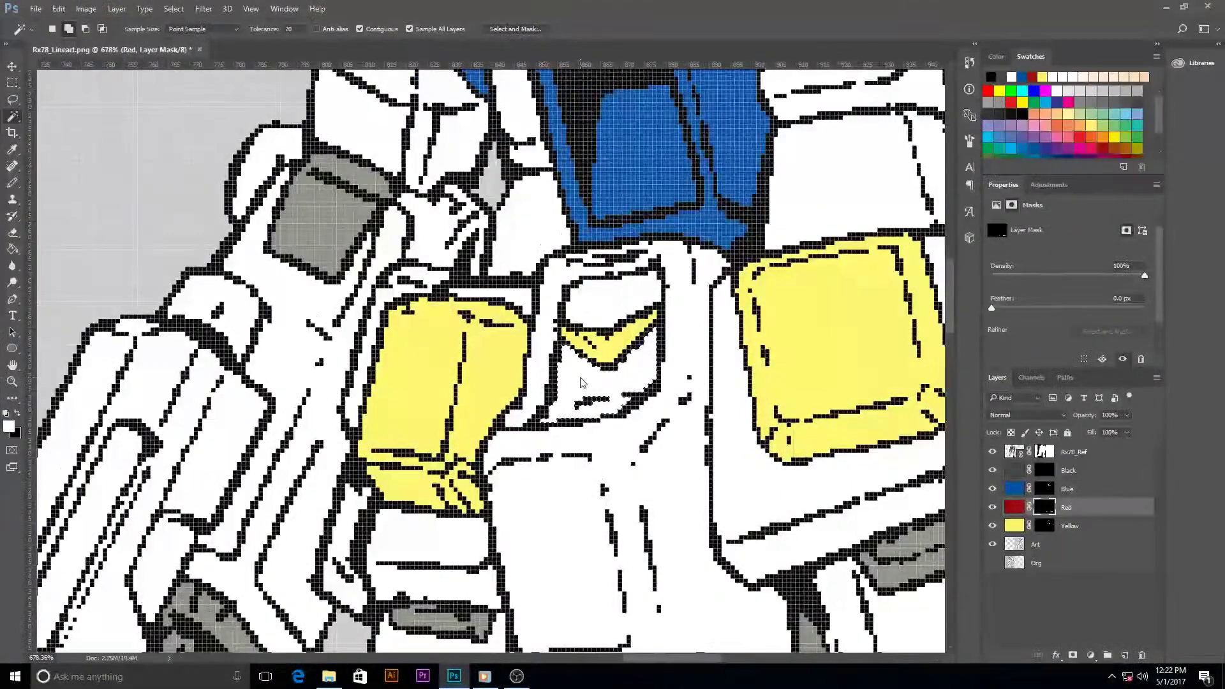
left_click(580, 380)
left_click(598, 316)
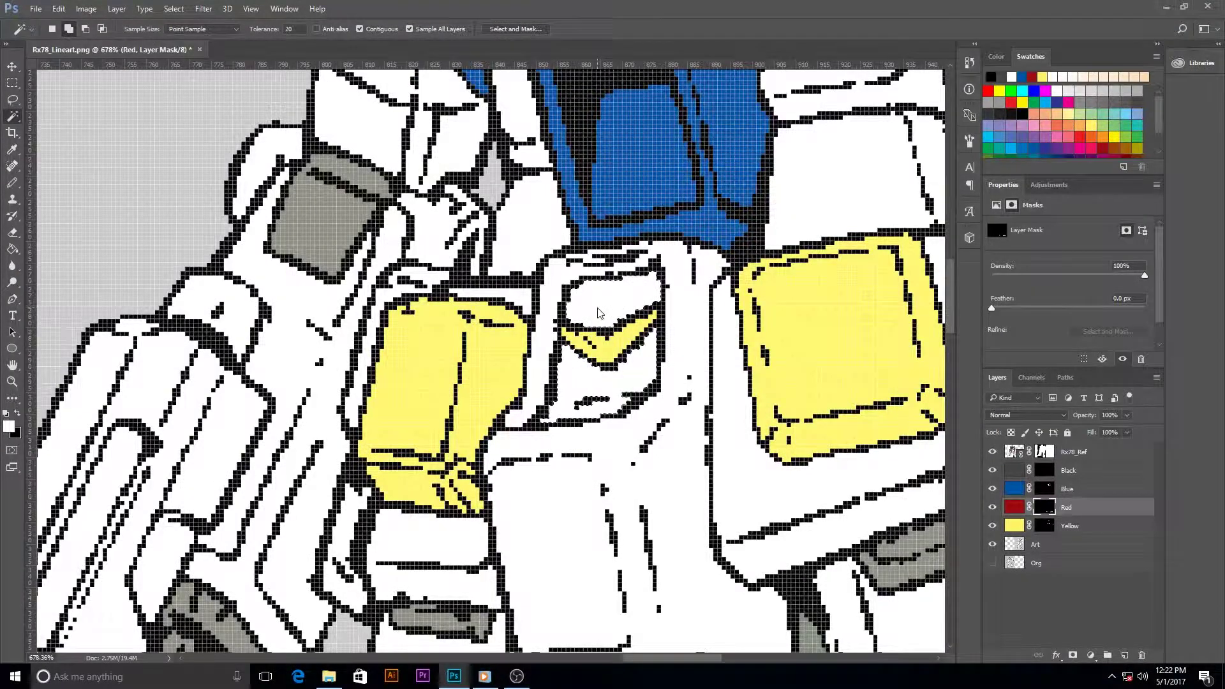
key("g")
left_click(600, 307)
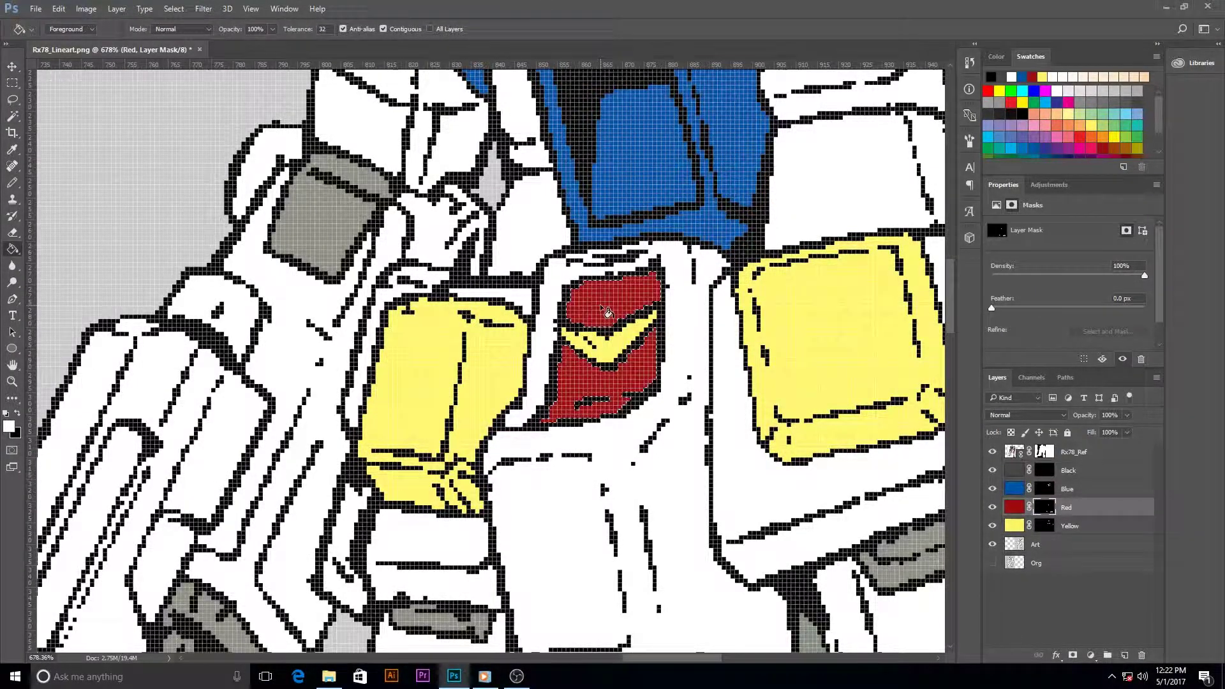
- Select the abdomen sections on both sides of the blue cockpit block with the Magic Wand and fill them white on the Red layer's mask
scroll(600, 304, "down", 8)
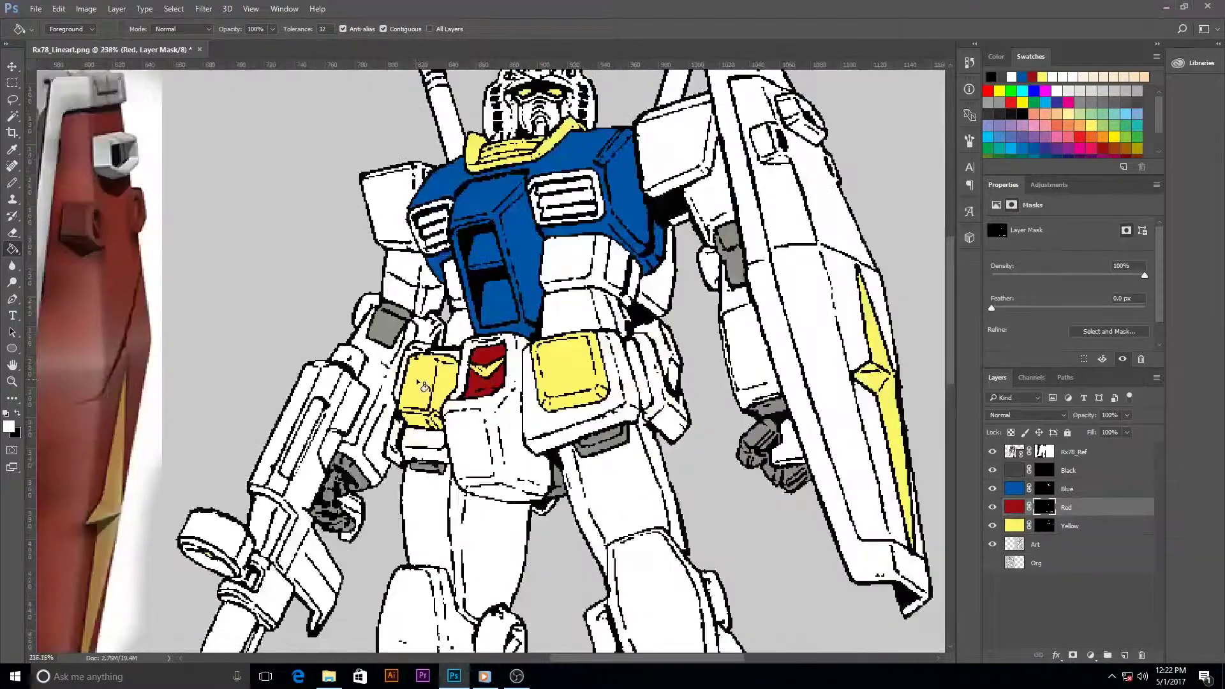
scroll(423, 387, "down", 2)
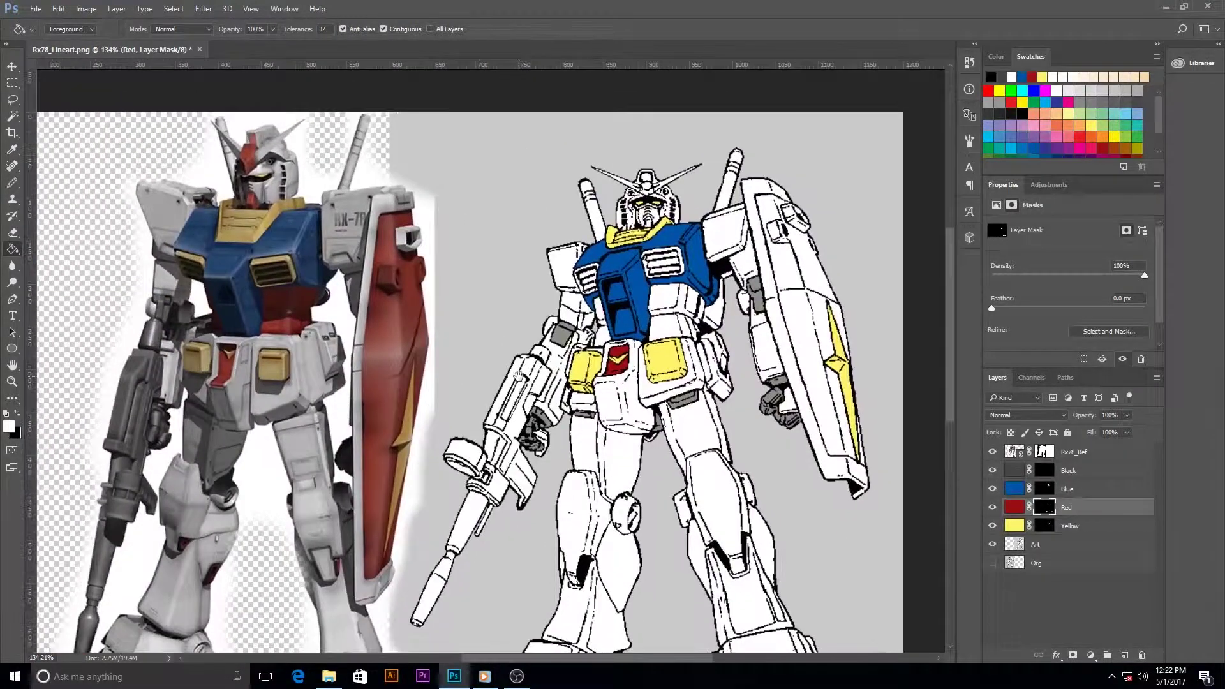
scroll(603, 342, "up", 5)
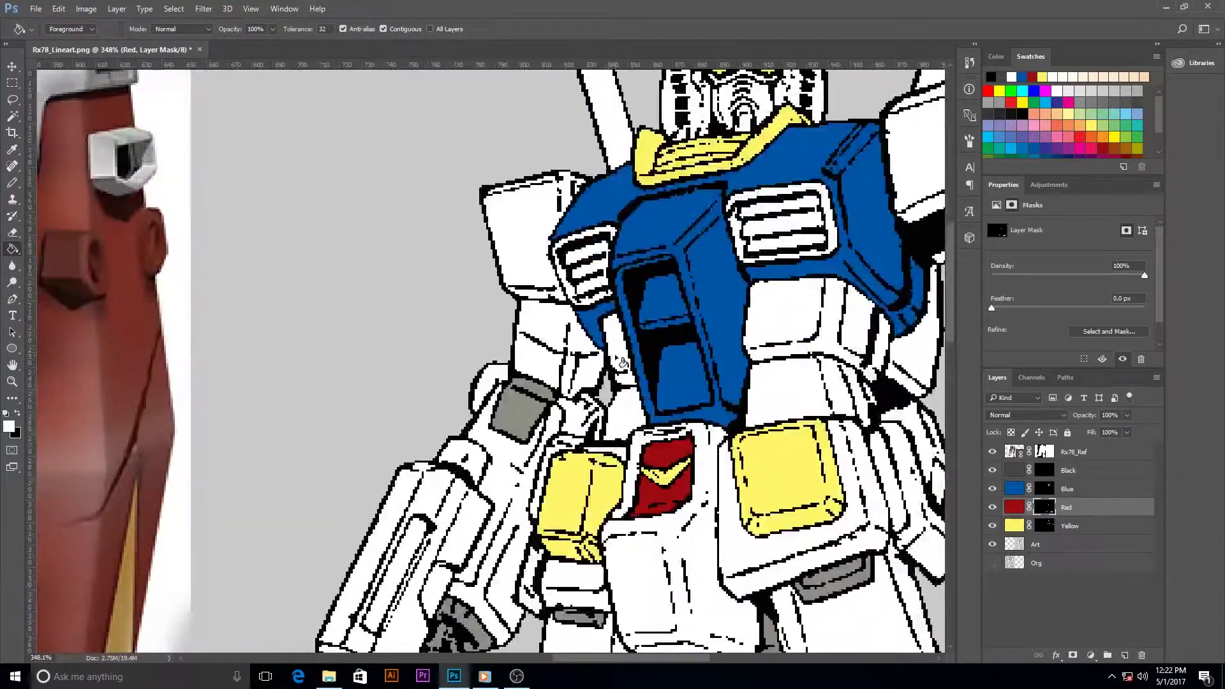
scroll(622, 362, "up", 1)
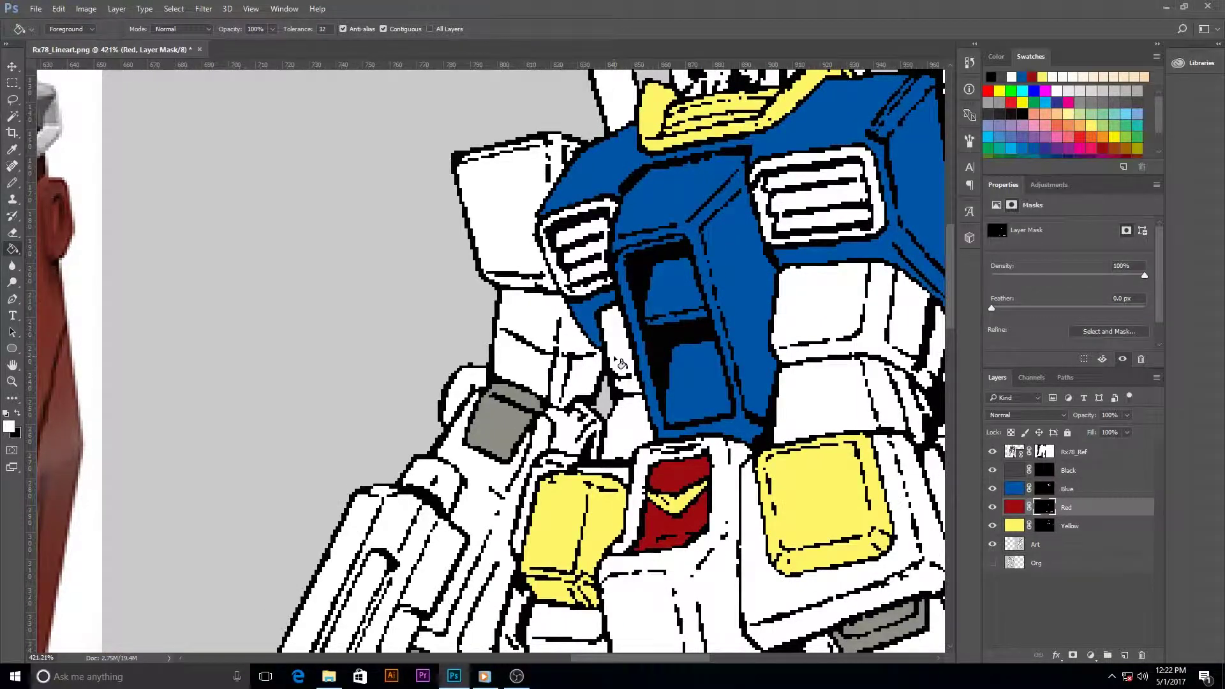
key("w")
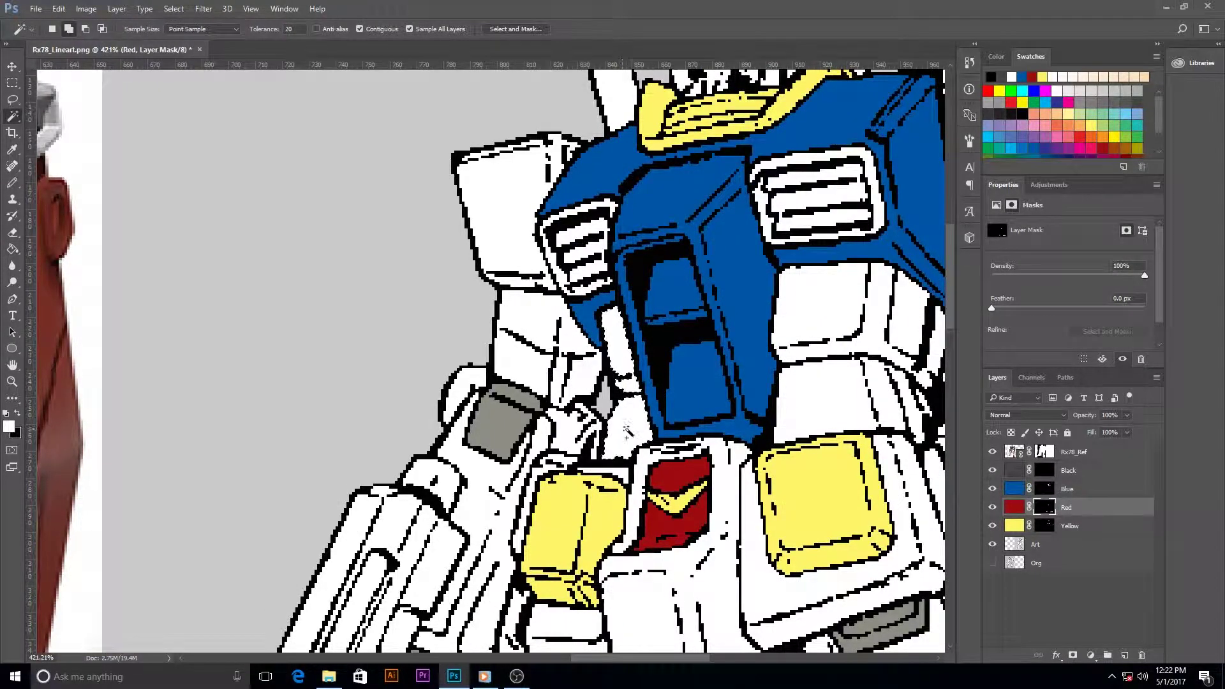
scroll(613, 319, "right", 4)
left_click(578, 302)
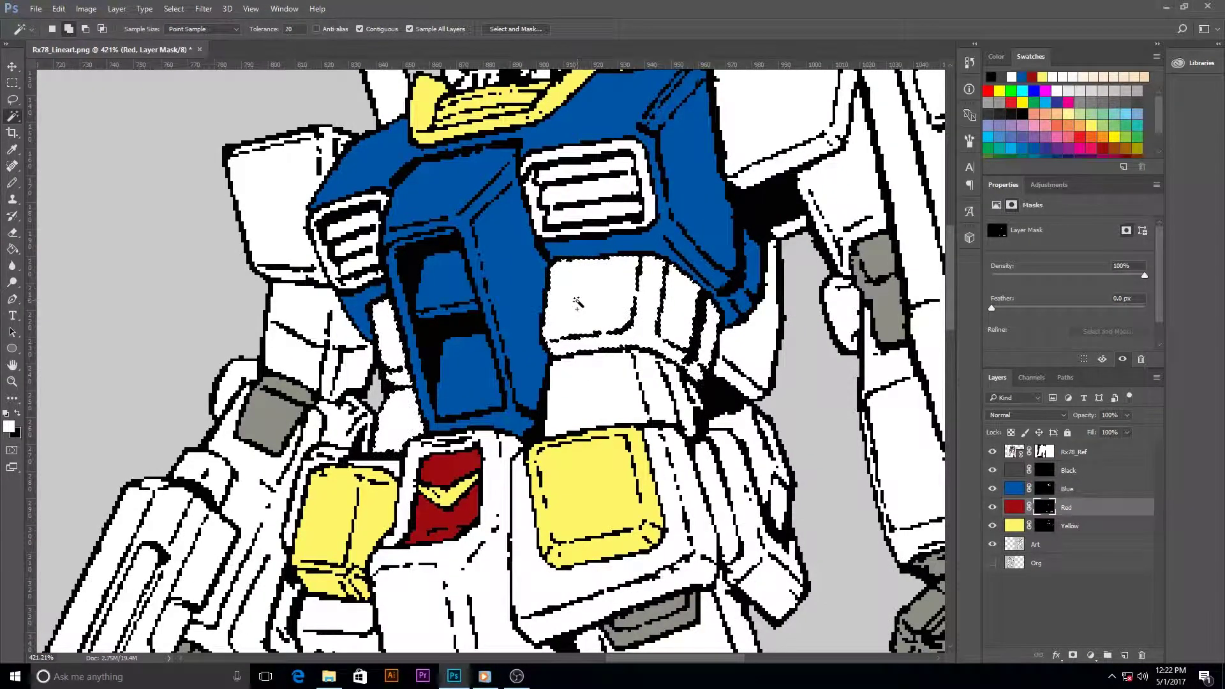
left_click(601, 397, "shift")
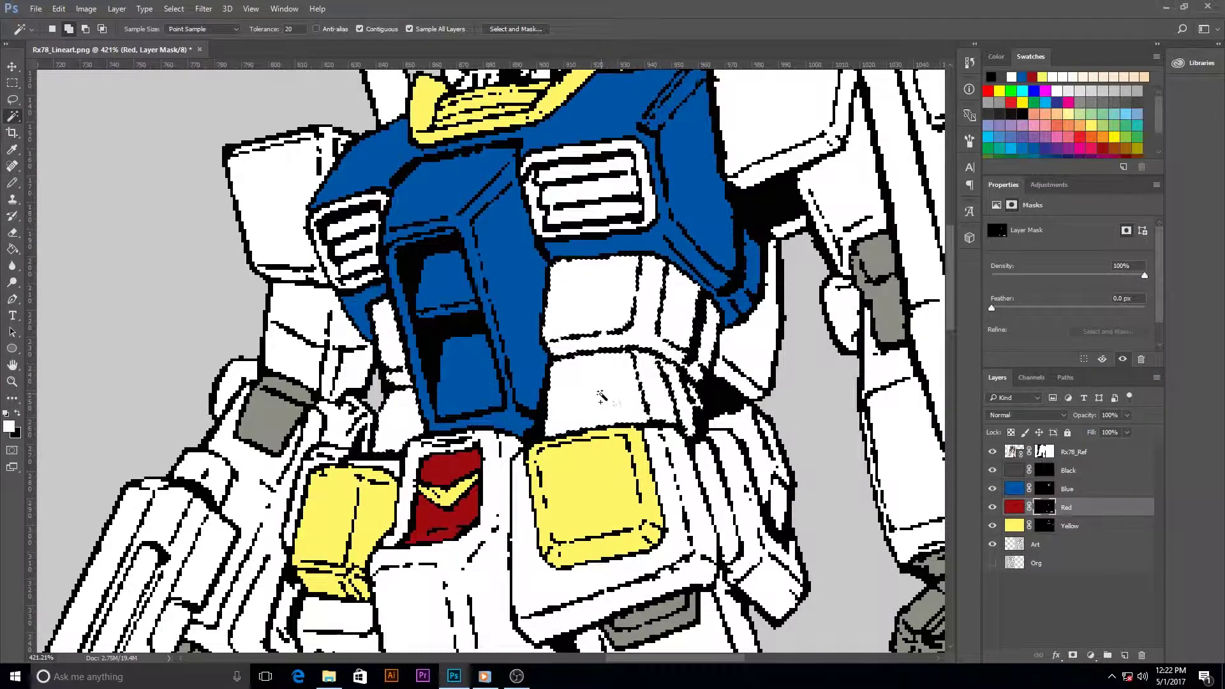
key("g")
left_click(601, 394)
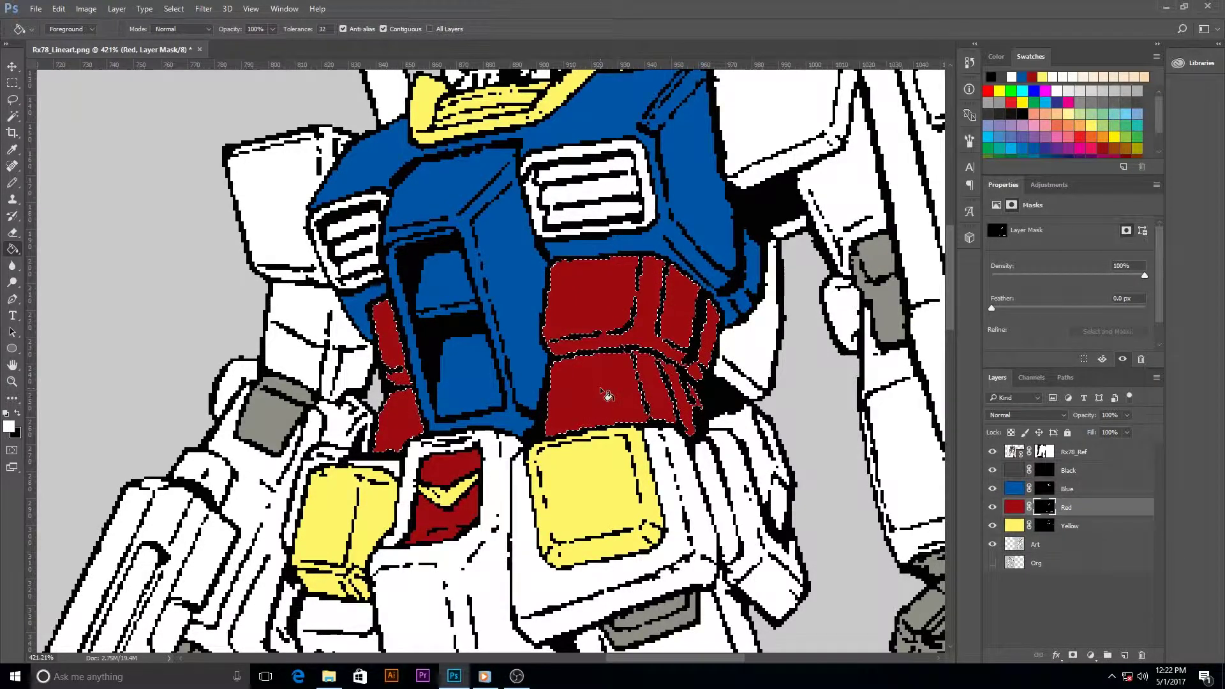
- Clear the abdomen selection, select the frames and slats of both chest vents with the Magic Wand, and fill them white on the Yellow layer's mask
key("ctrl+d")
scroll(508, 381, "down", 3)
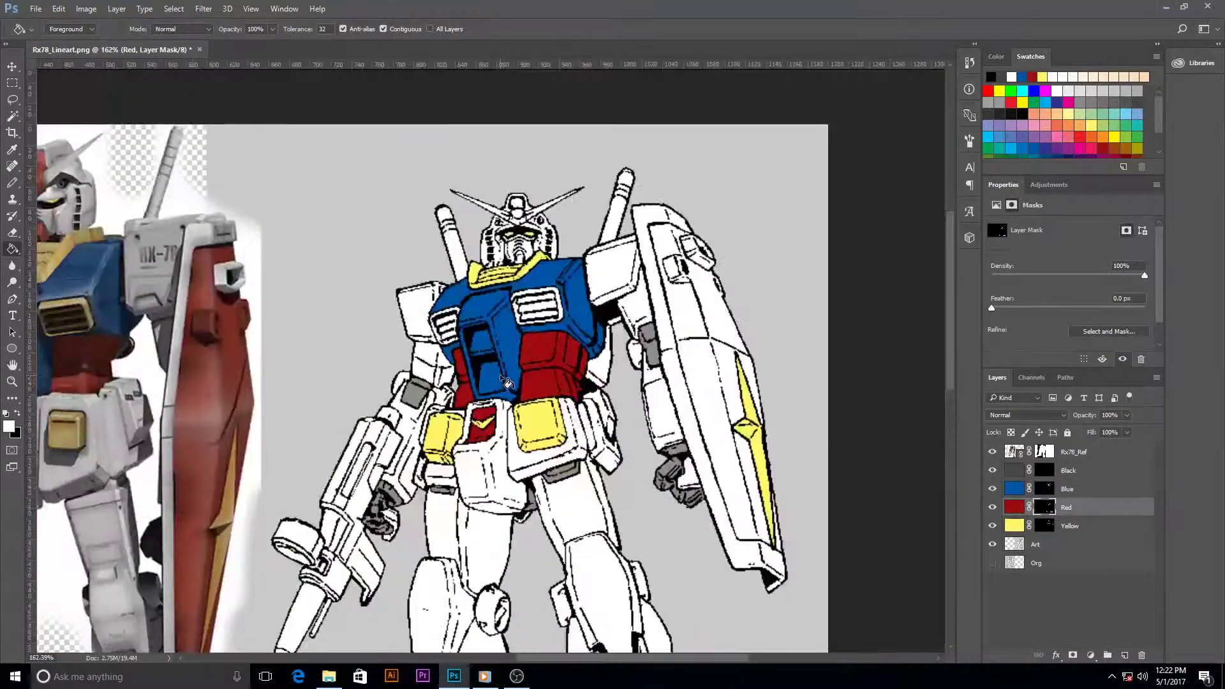
scroll(507, 382, "down", 2)
left_click_drag(531, 375, 523, 387)
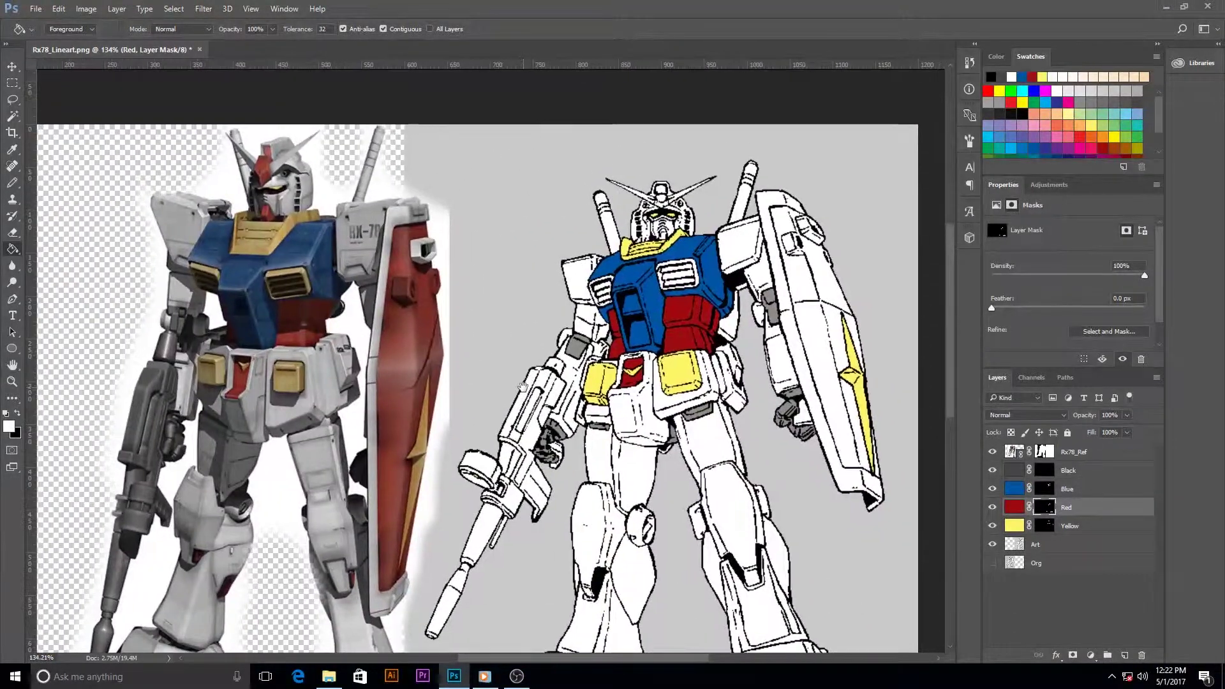
left_click(1039, 524)
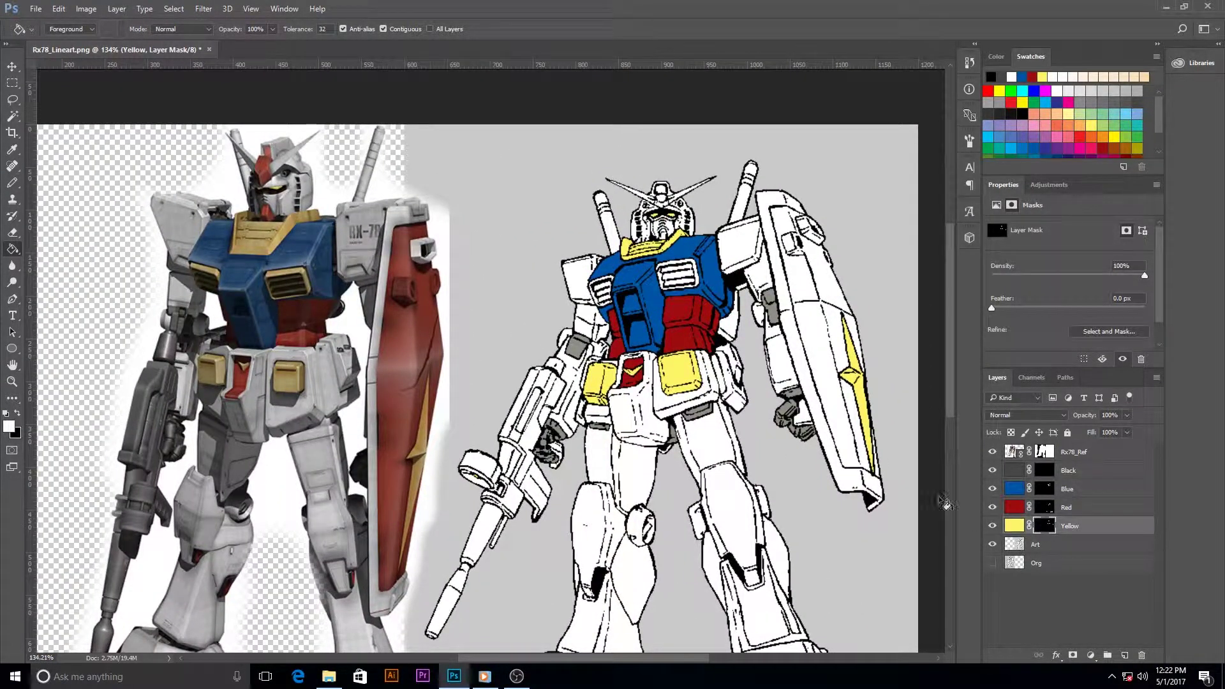
key("w")
scroll(633, 294, "up", 10)
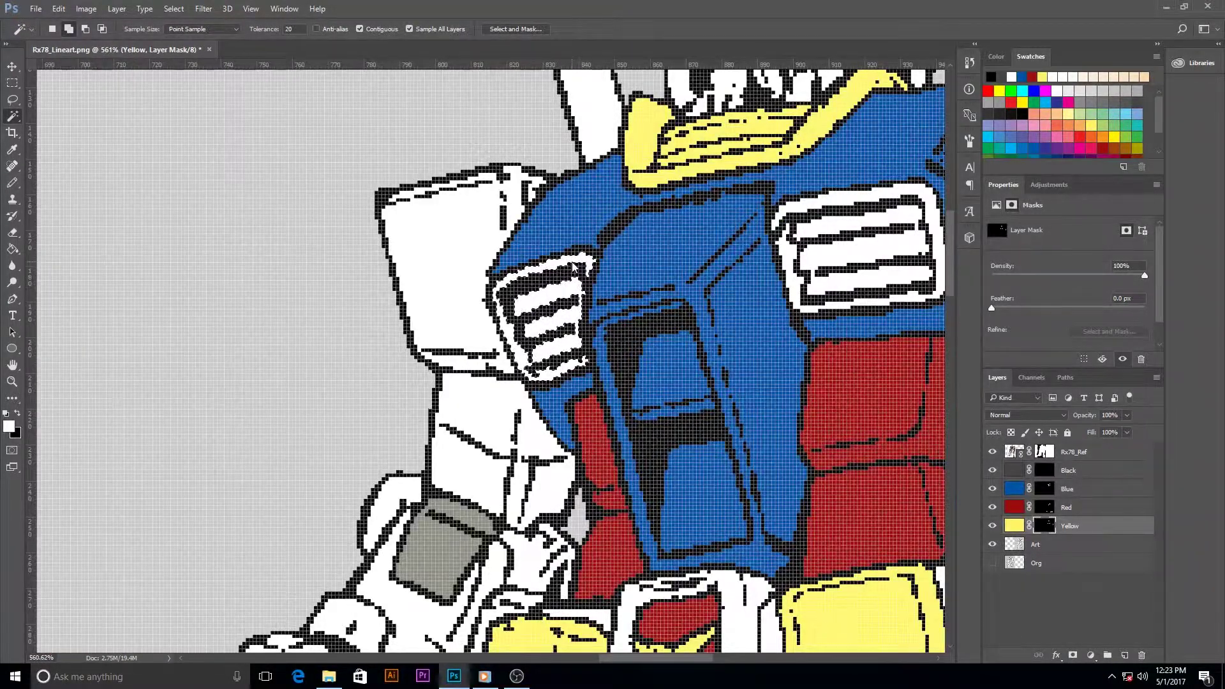
left_click(842, 231)
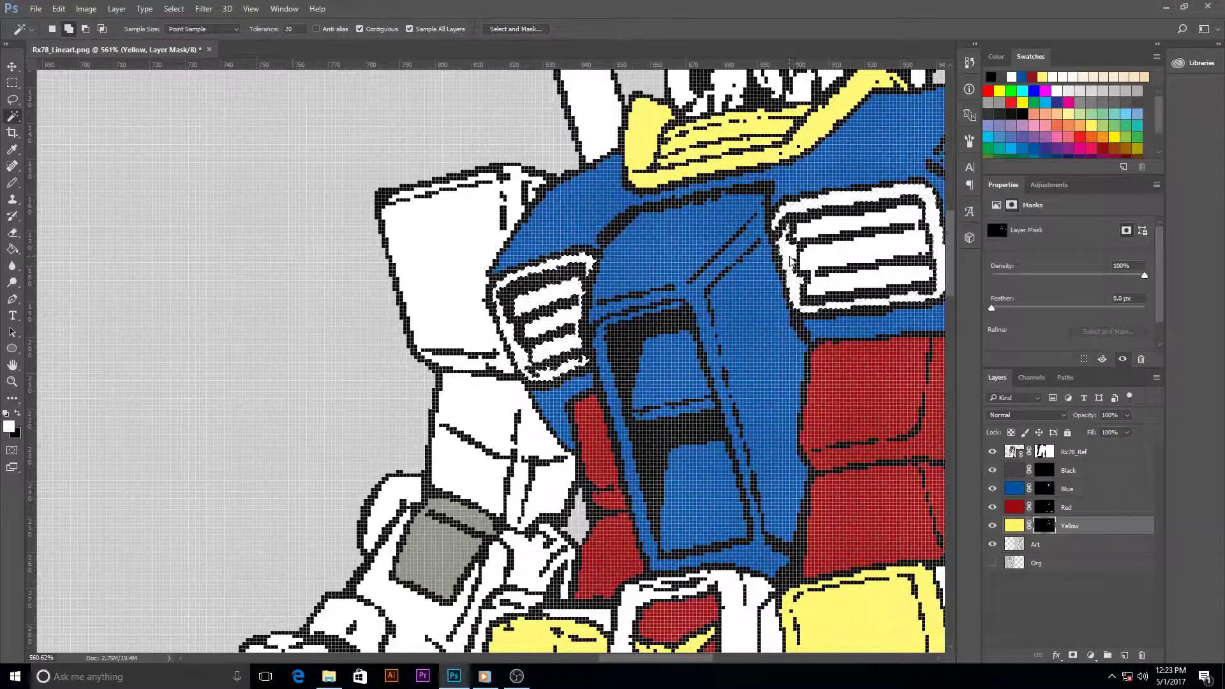
key("g")
left_click(846, 263)
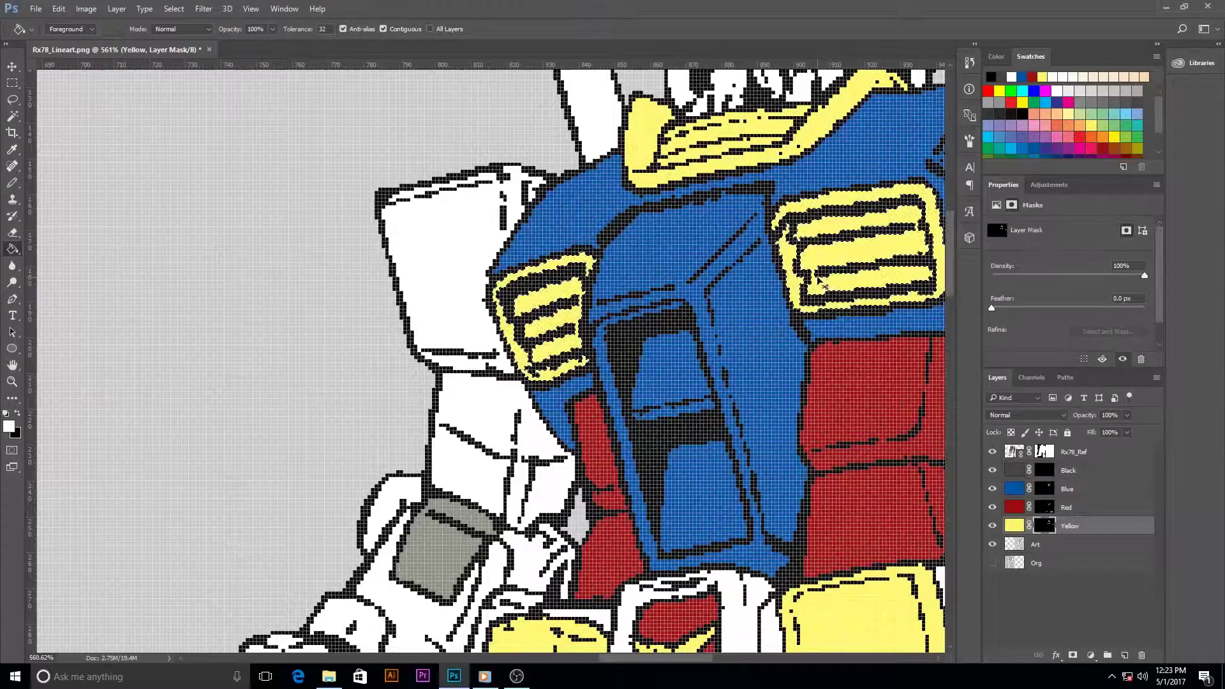
- Select the helmet's central crest sections with the Magic Wand, fill them white on the Red layer's mask, and deselect
scroll(560, 346, "down", 8)
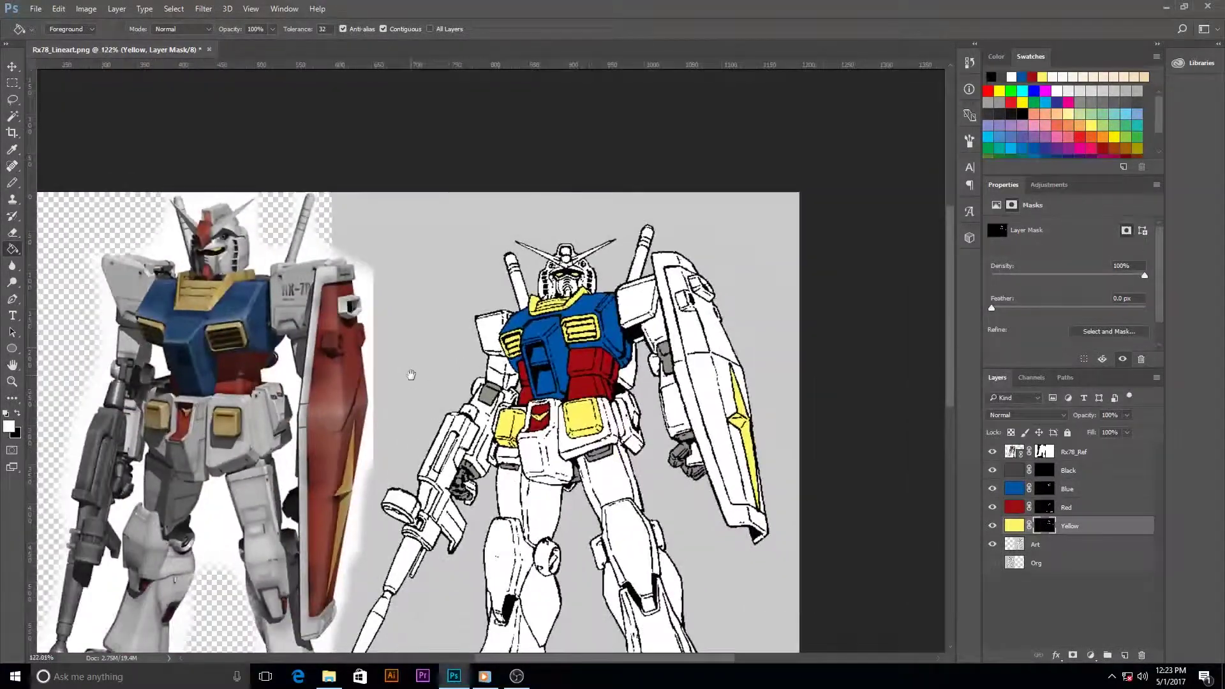
left_click_drag(411, 374, 519, 342)
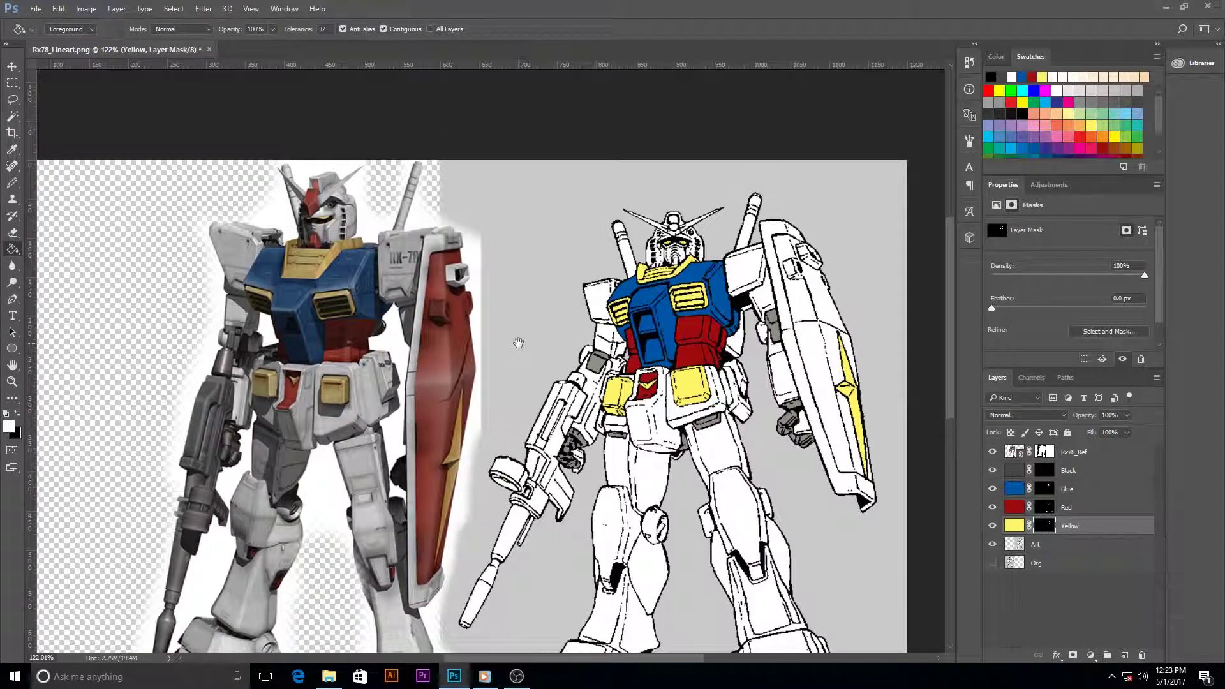
left_click(1045, 508)
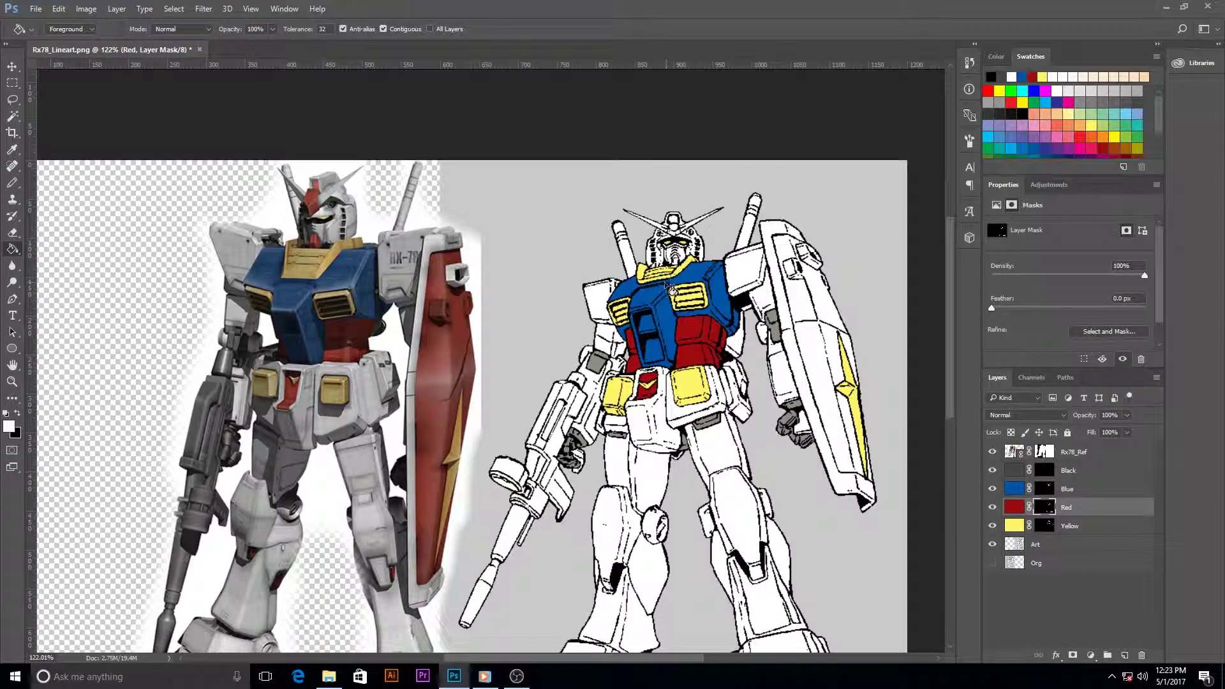
scroll(667, 288, "up", 1)
scroll(667, 287, "up", 8)
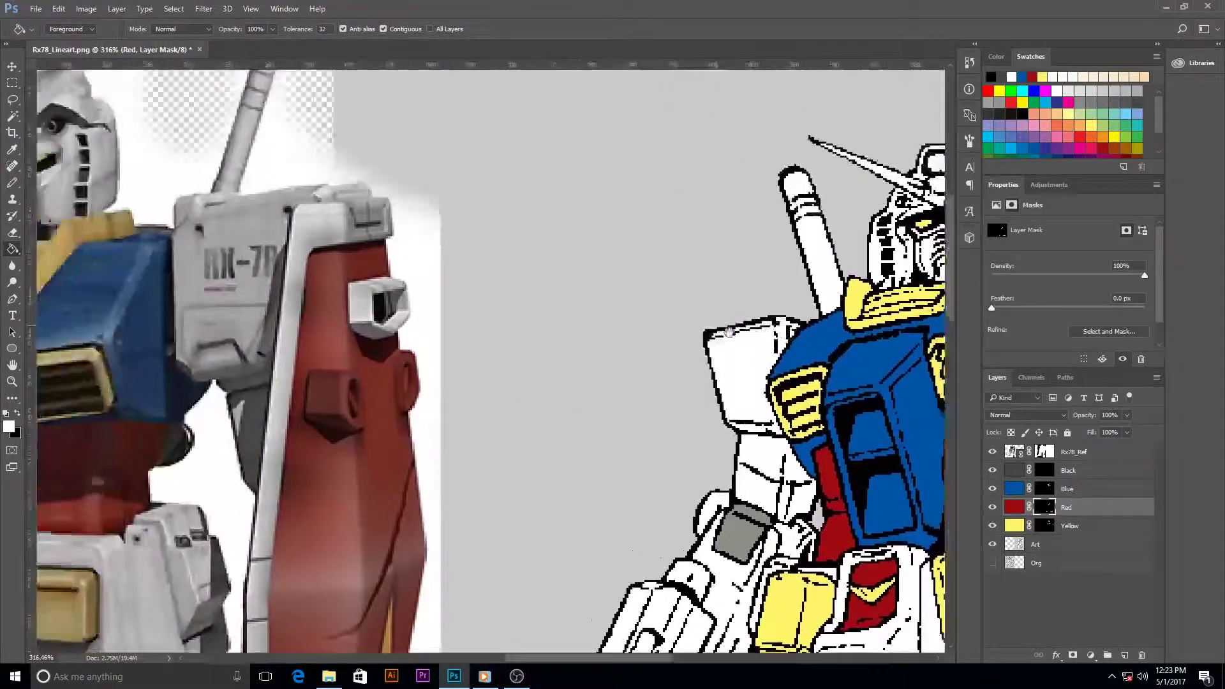
left_click_drag(716, 325, 458, 435)
scroll(699, 347, "up", 5)
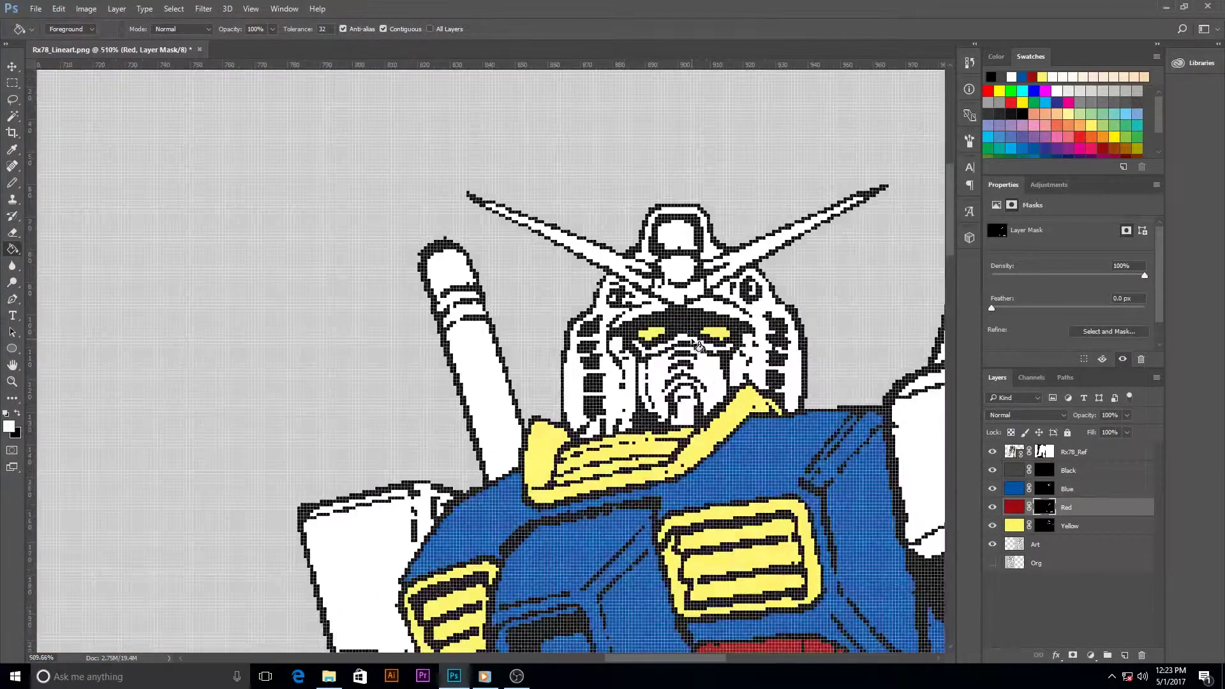
scroll(699, 347, "up", 1)
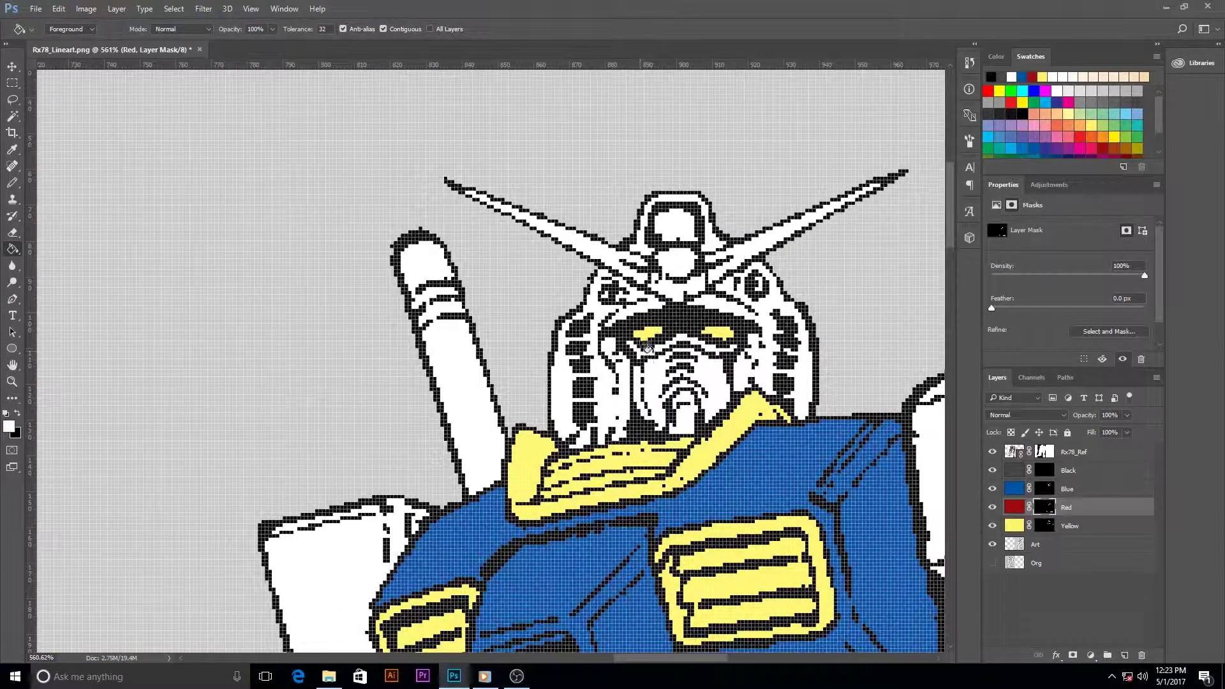
key("w")
scroll(393, 372, "down", 2)
left_click_drag(369, 396, 747, 353)
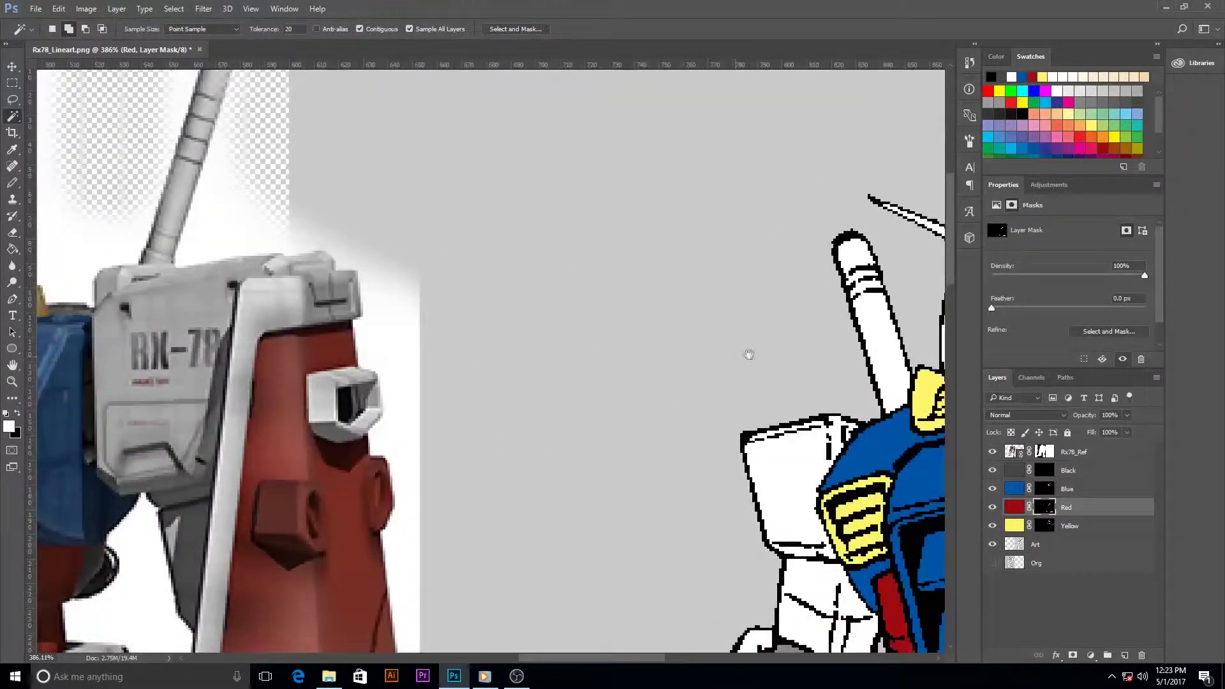
left_click_drag(397, 348, 566, 374)
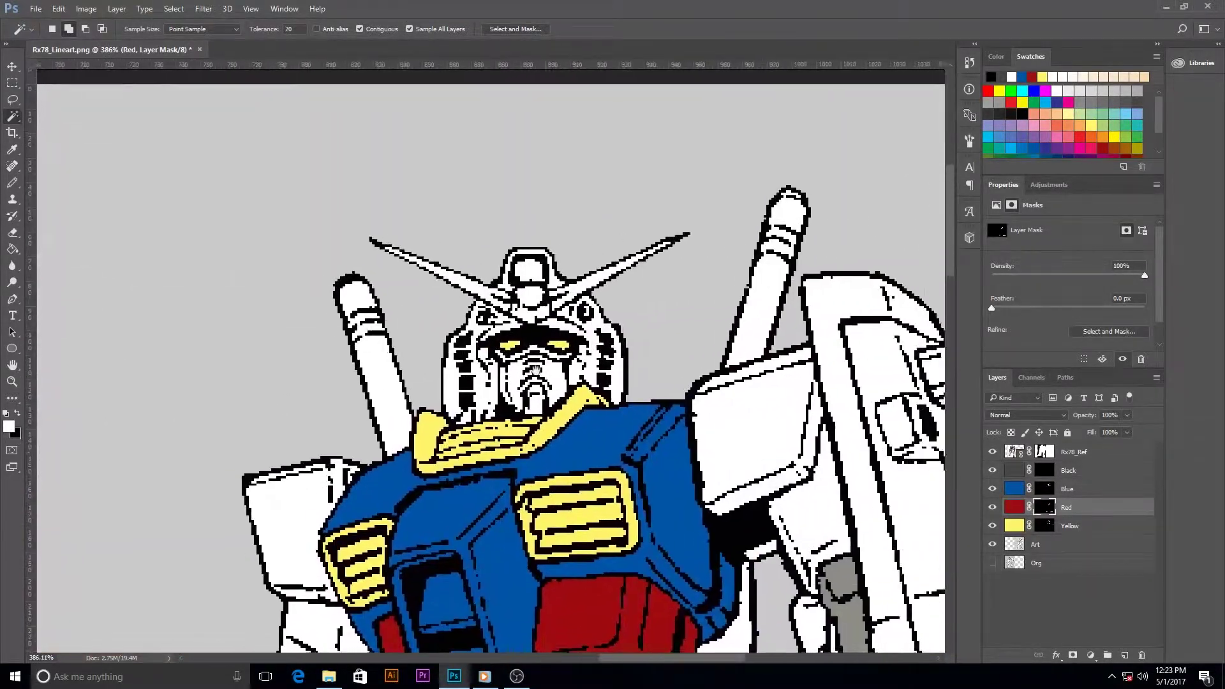
left_click(525, 270)
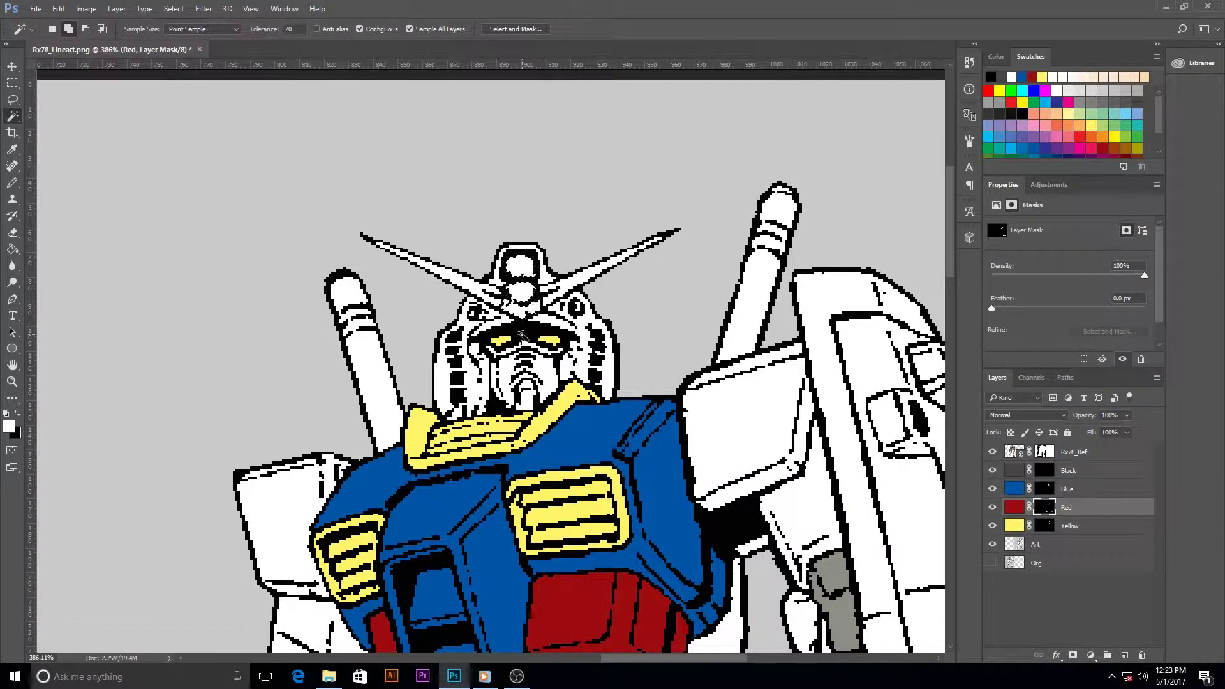
key("g")
left_click(523, 300)
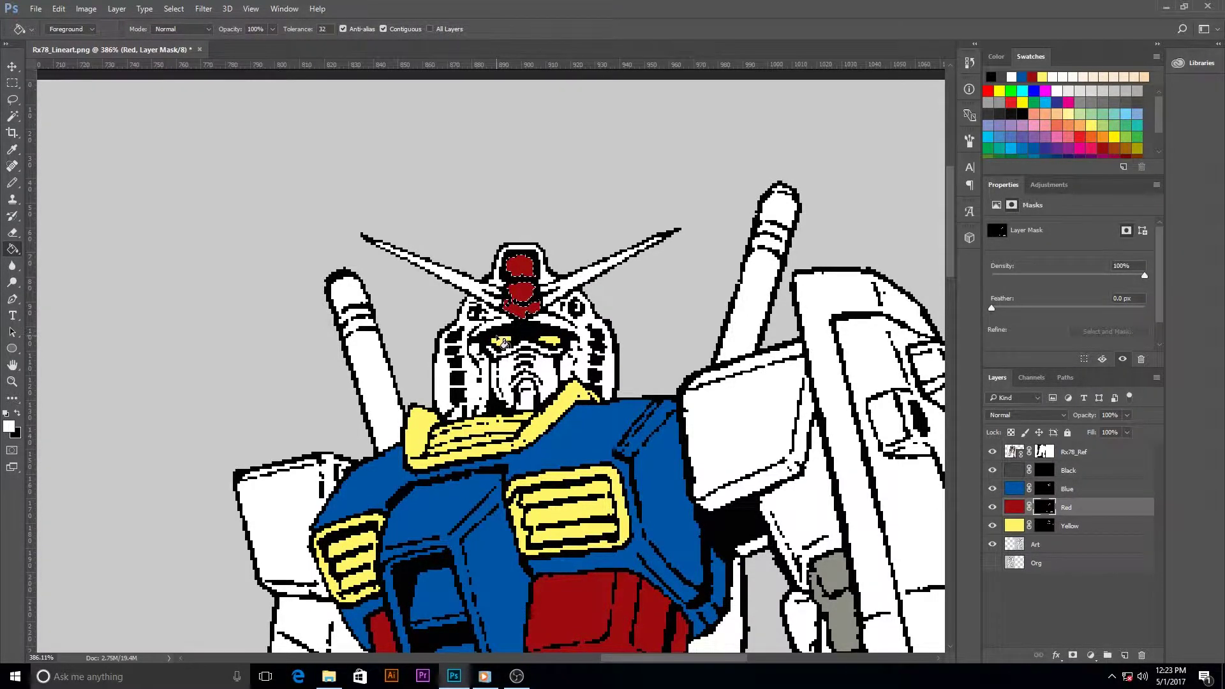
key("ctrl+d")
- Select the chin piece and the thin strip under the eyes with the Magic Wand and fill them white on the Red layer's mask
scroll(497, 354, "up", 2)
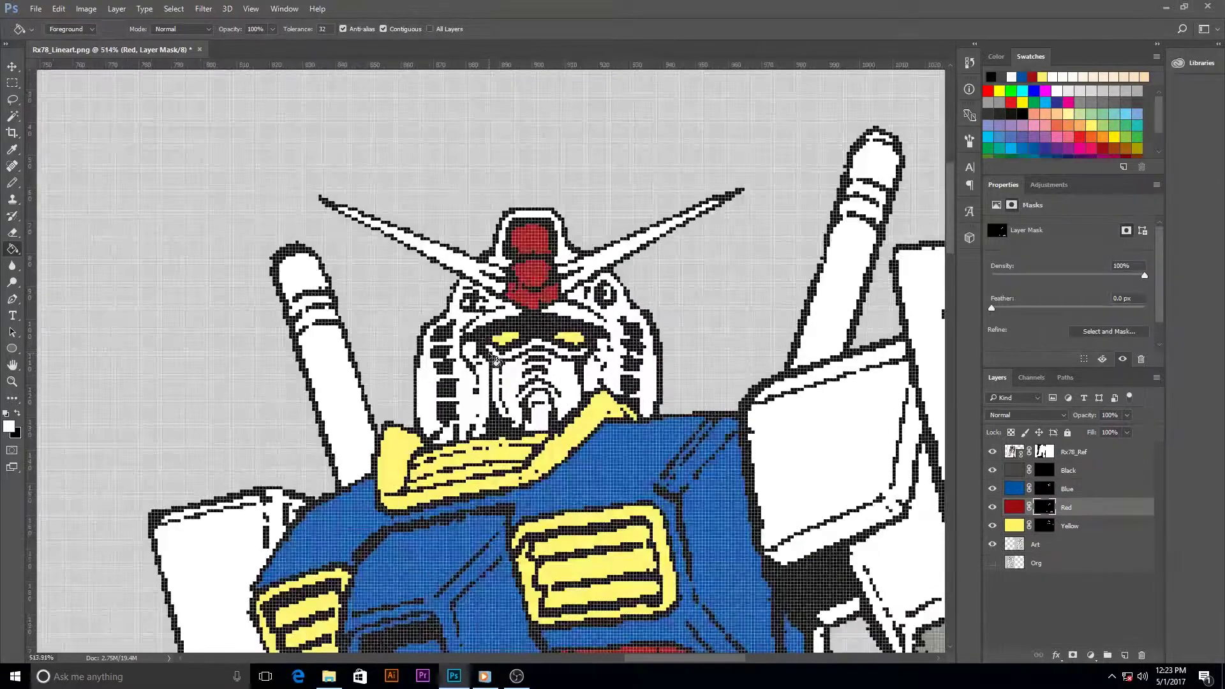
key("w")
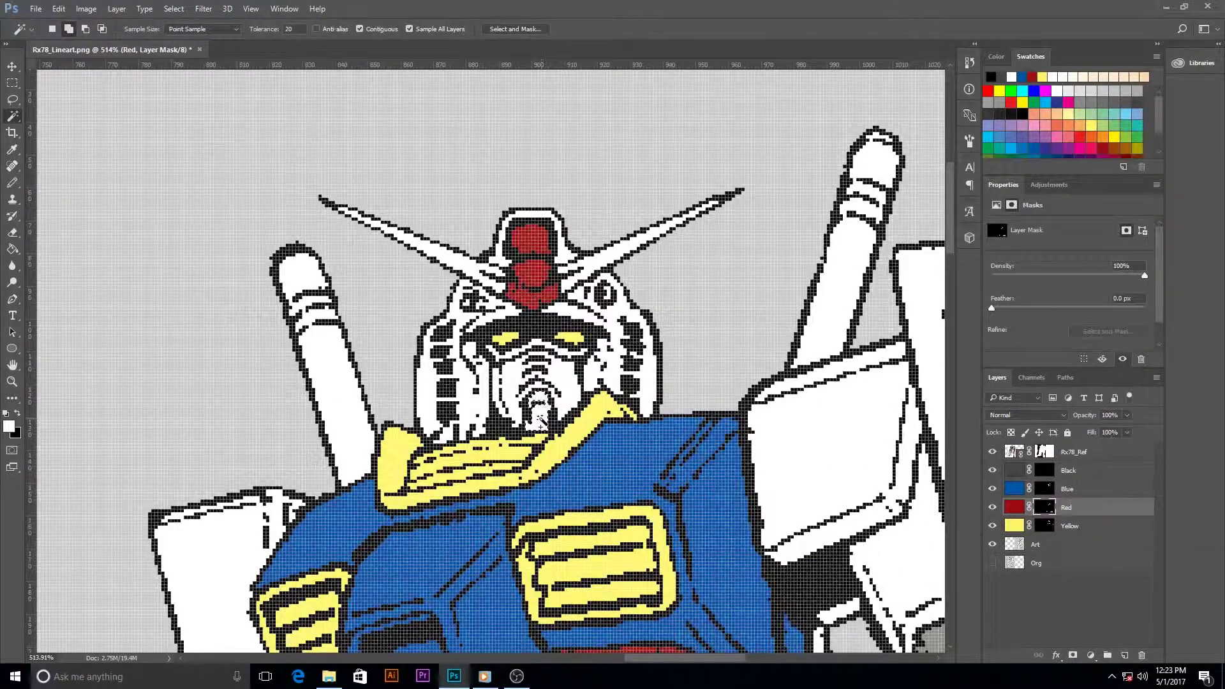
key("g")
left_click(541, 421)
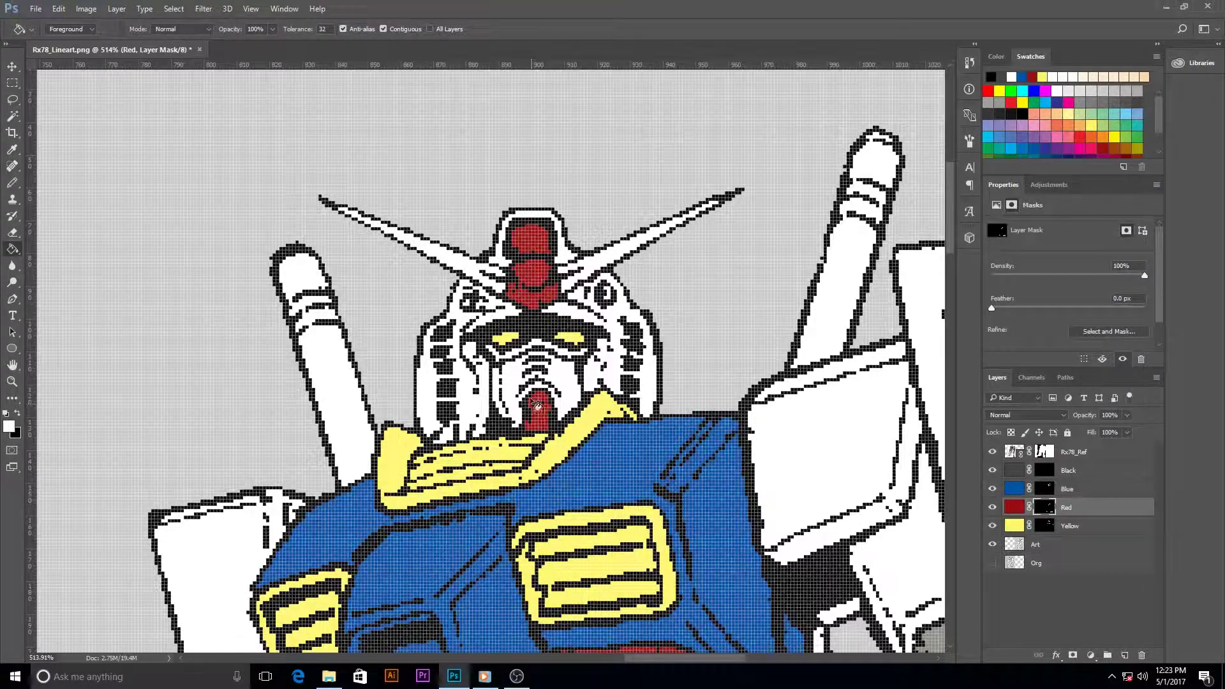
key("w")
left_click(536, 348)
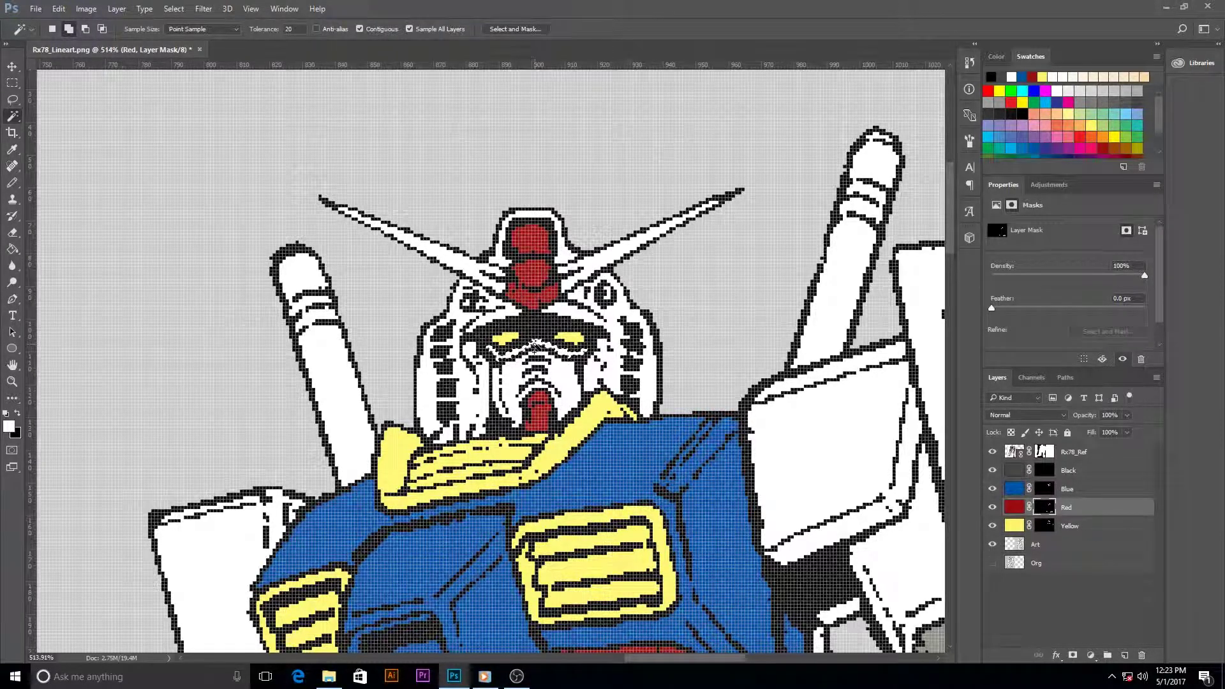
key("g")
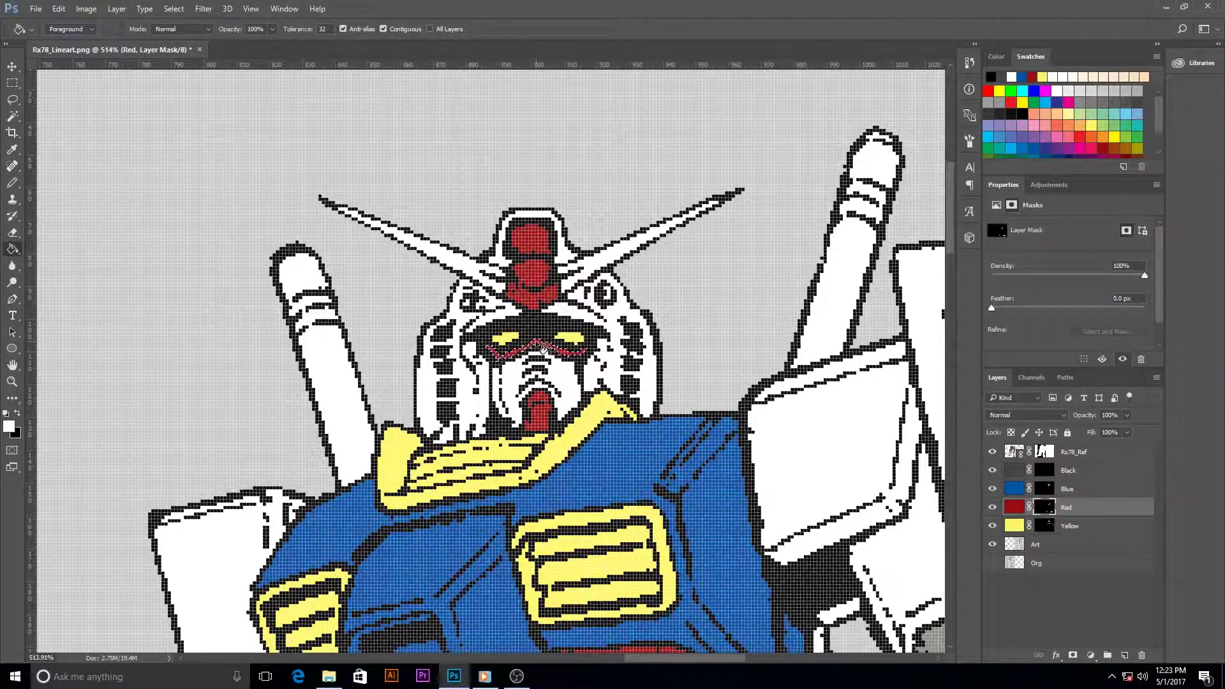
- Select the shield's face panels inside its white border with the Magic Wand, fill them white on the Red layer's mask, and deselect
scroll(462, 407, "down", 6)
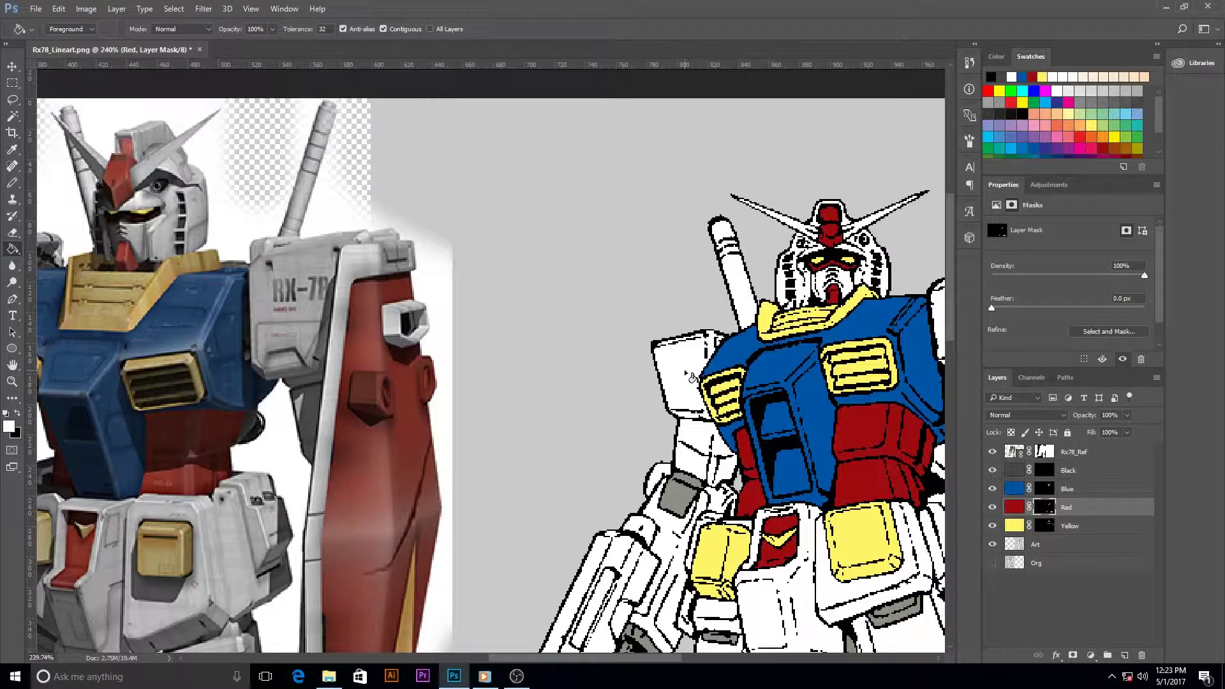
scroll(684, 369, "down", 3)
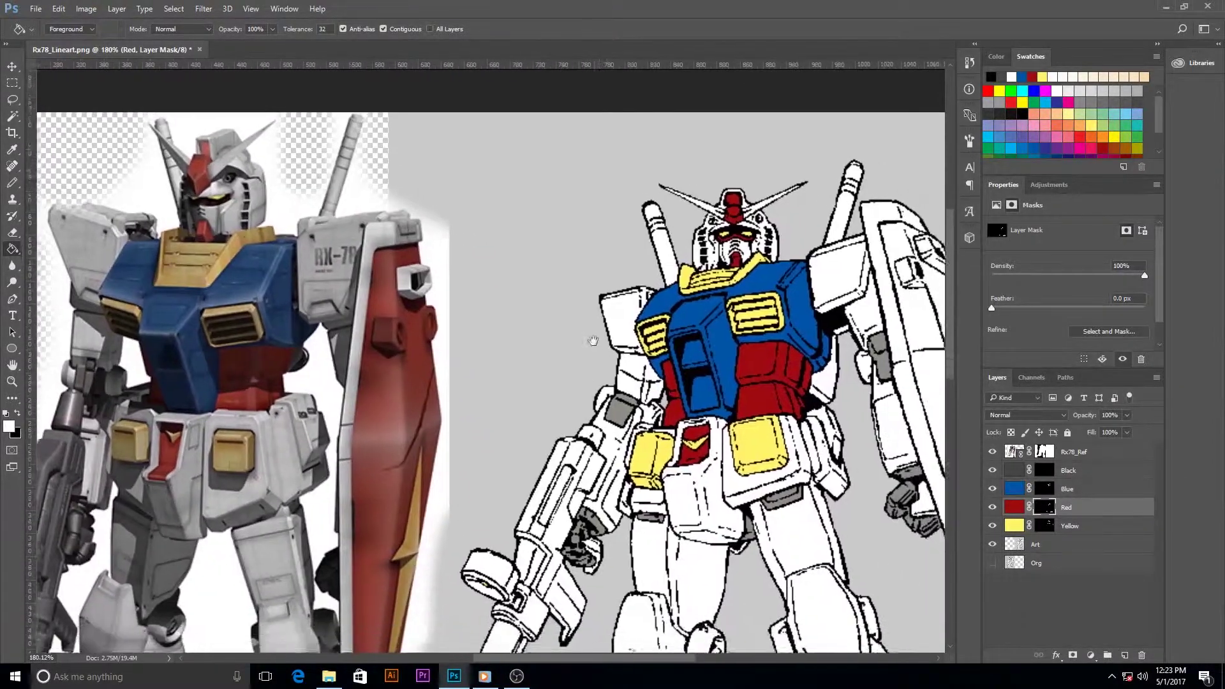
left_click_drag(593, 340, 537, 282)
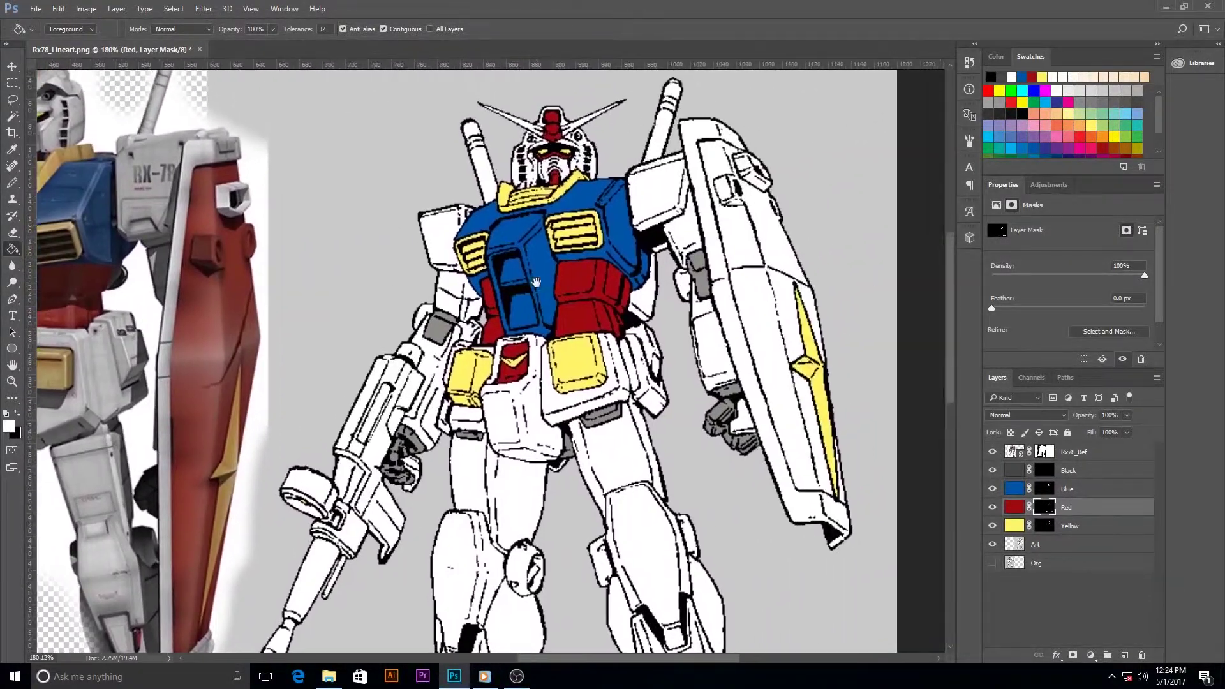
scroll(764, 267, "up", 1)
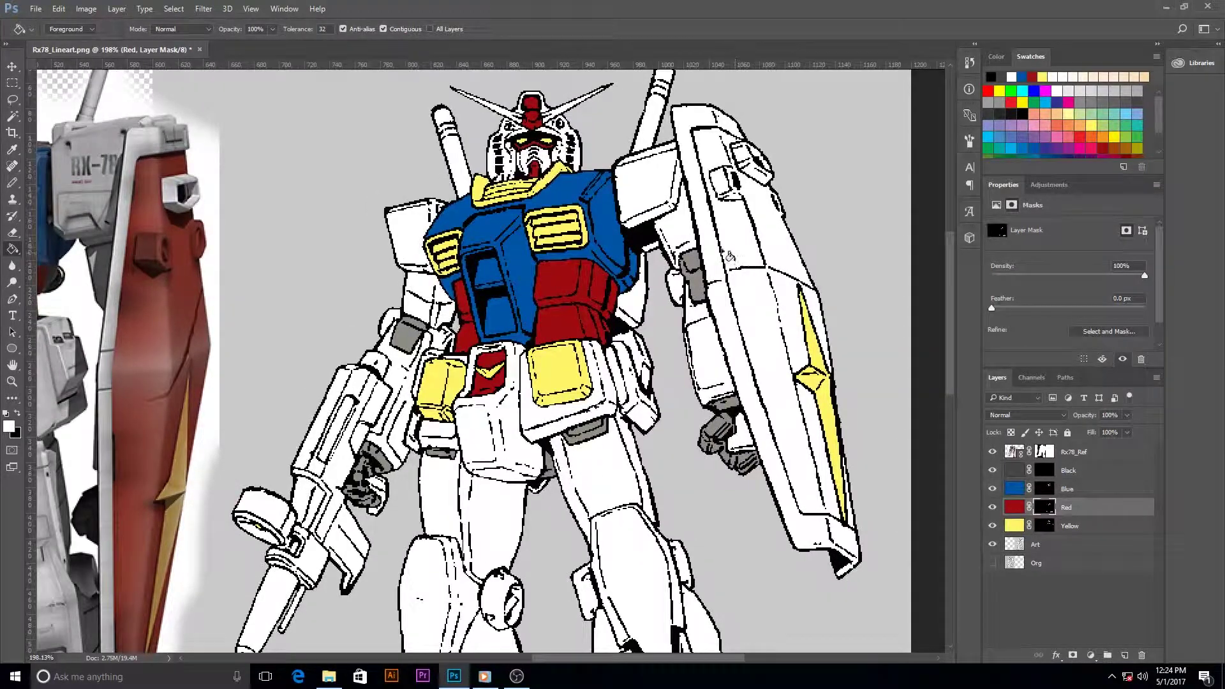
key("w")
left_click(716, 155)
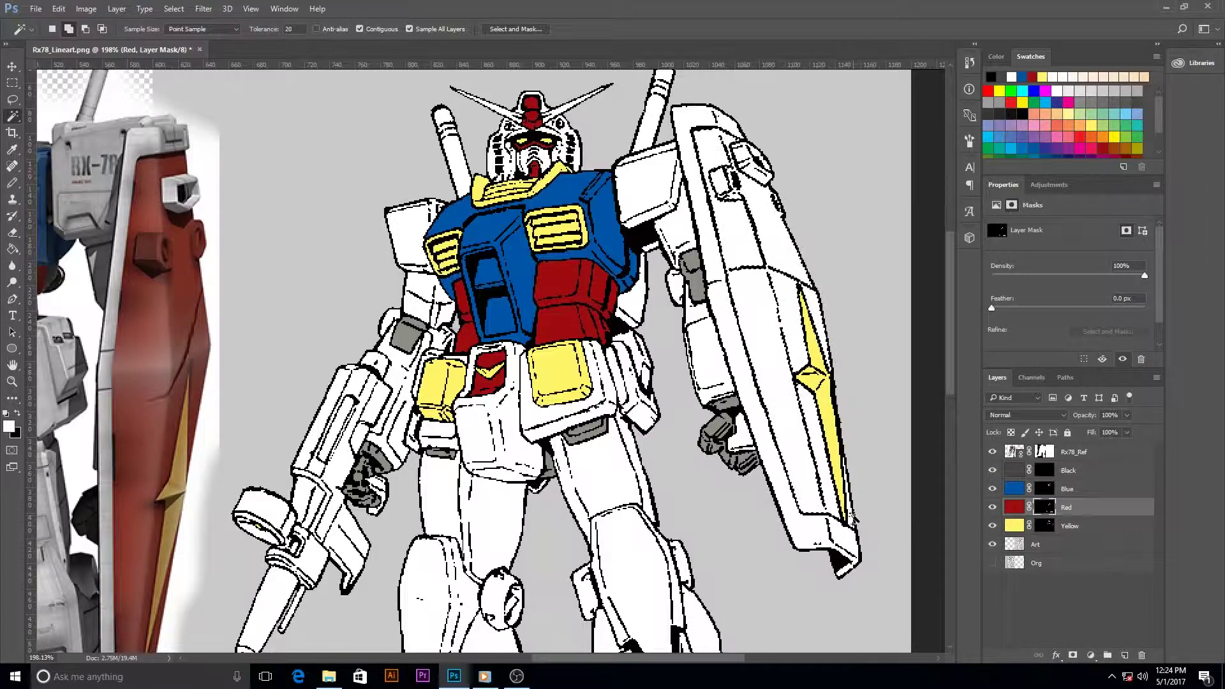
left_click(854, 520, "shift")
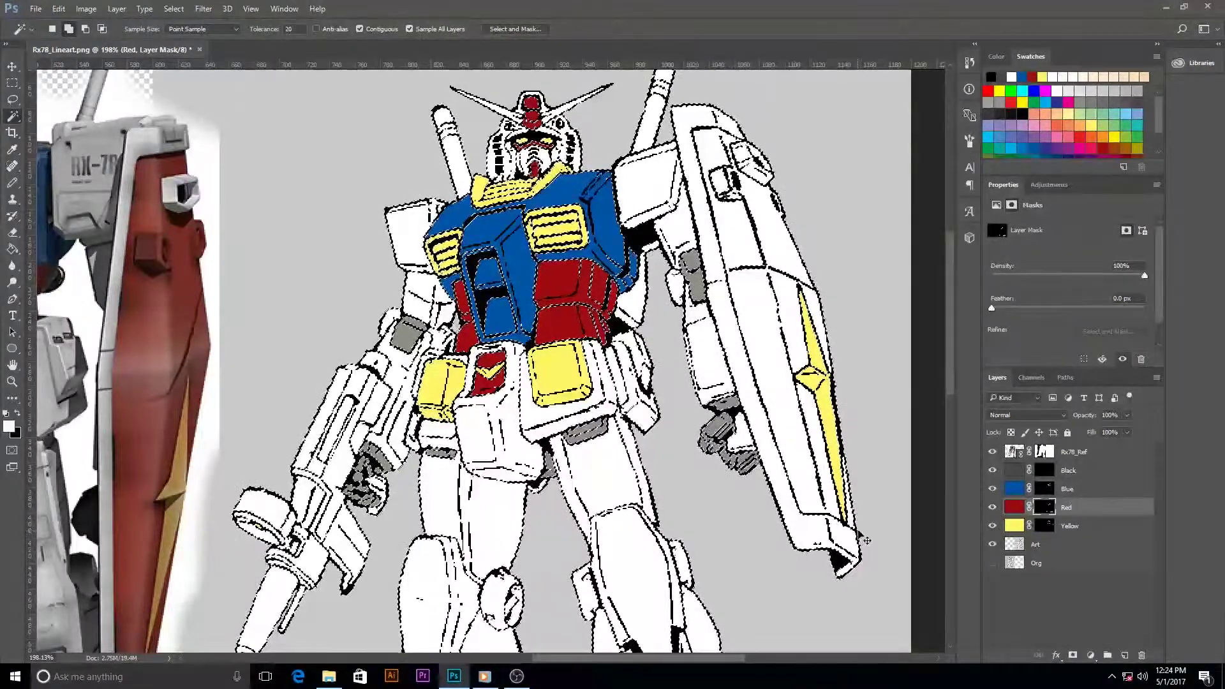
scroll(867, 541, "up", 4)
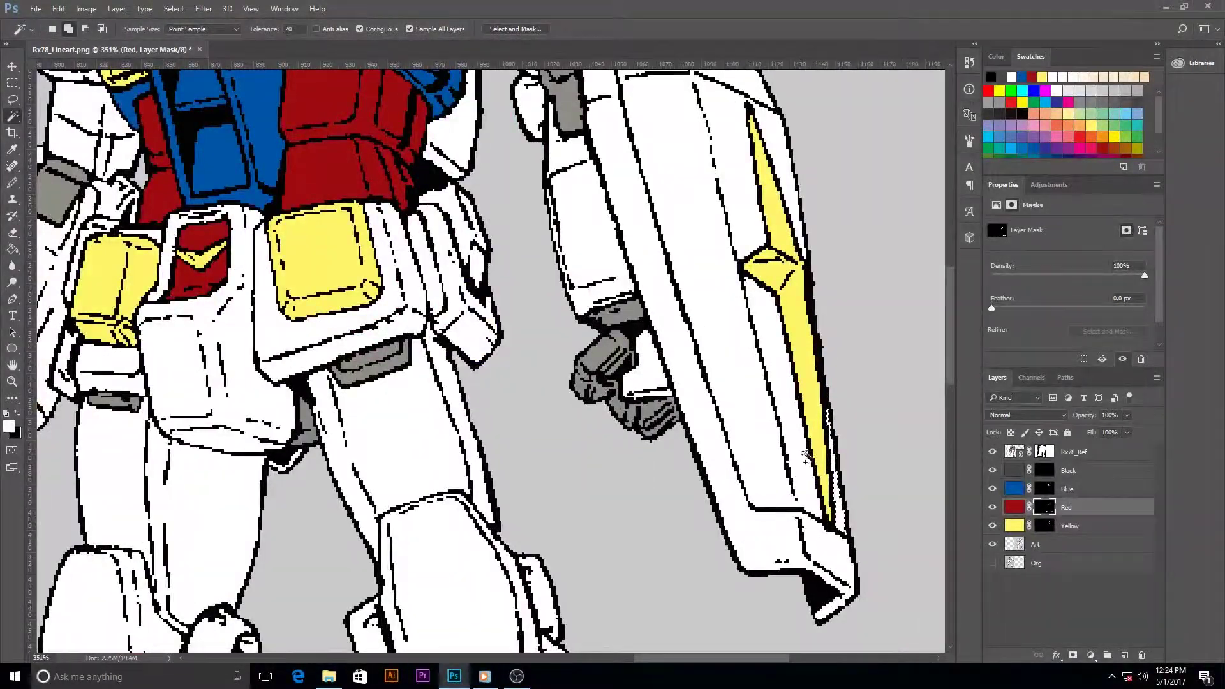
scroll(806, 454, "down", 2)
left_click_drag(626, 210, 640, 477)
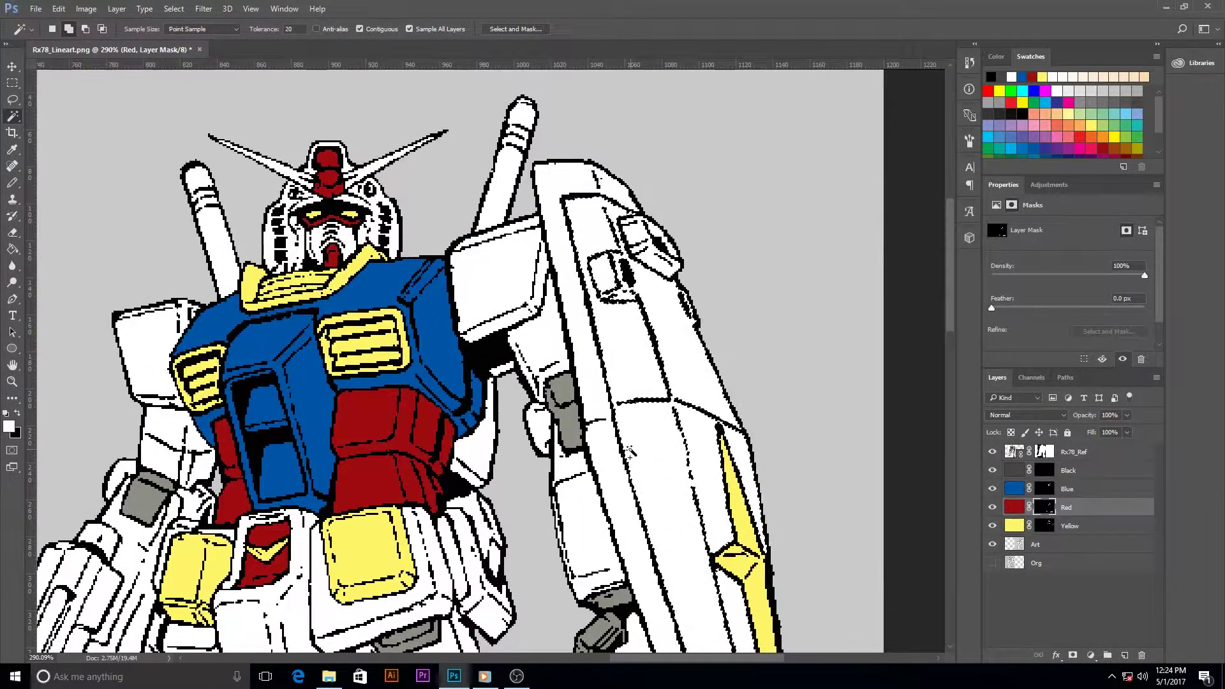
key("g")
left_click(636, 343)
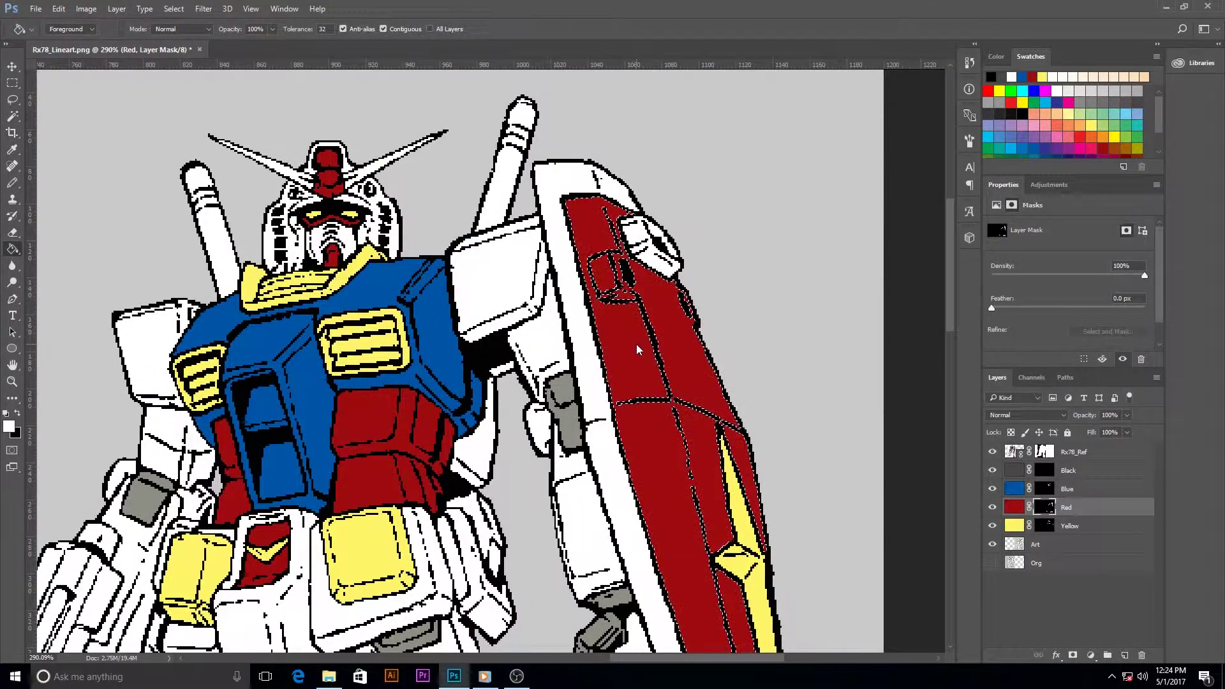
key("ctrl+d")
- Select the rifle's body, scope, stock and barrel sections with the Magic Wand, fill them white on the Black layer's mask, and deselect
scroll(479, 372, "down", 2)
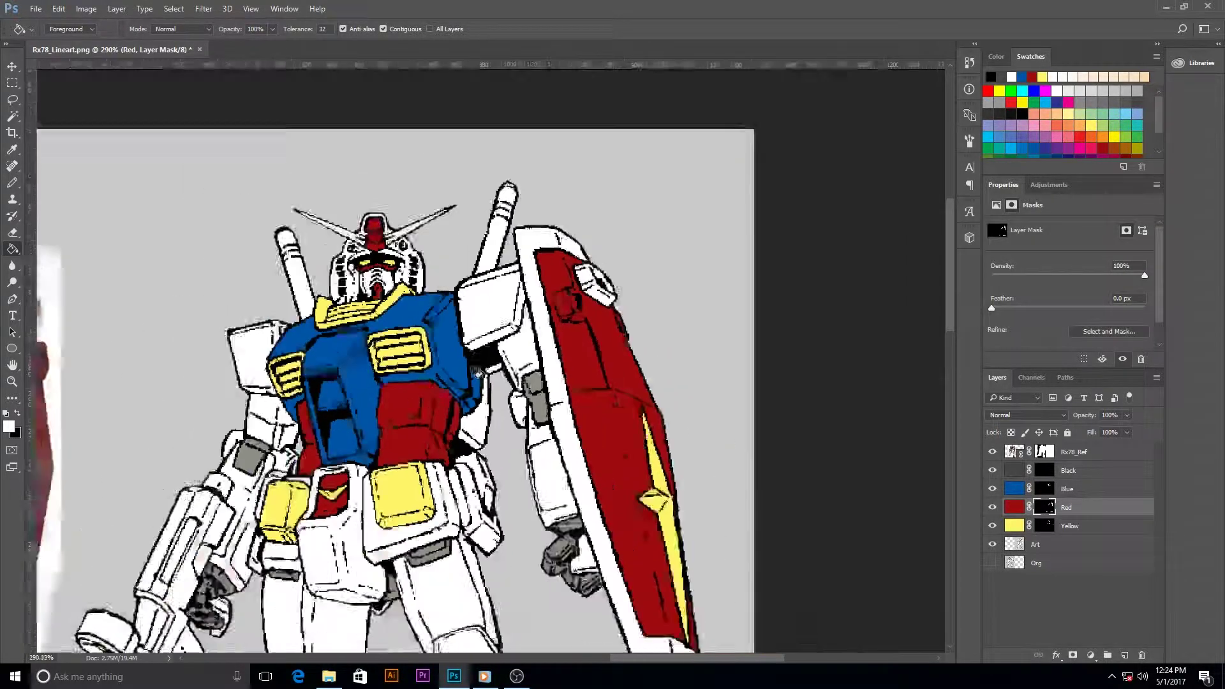
scroll(479, 373, "down", 3)
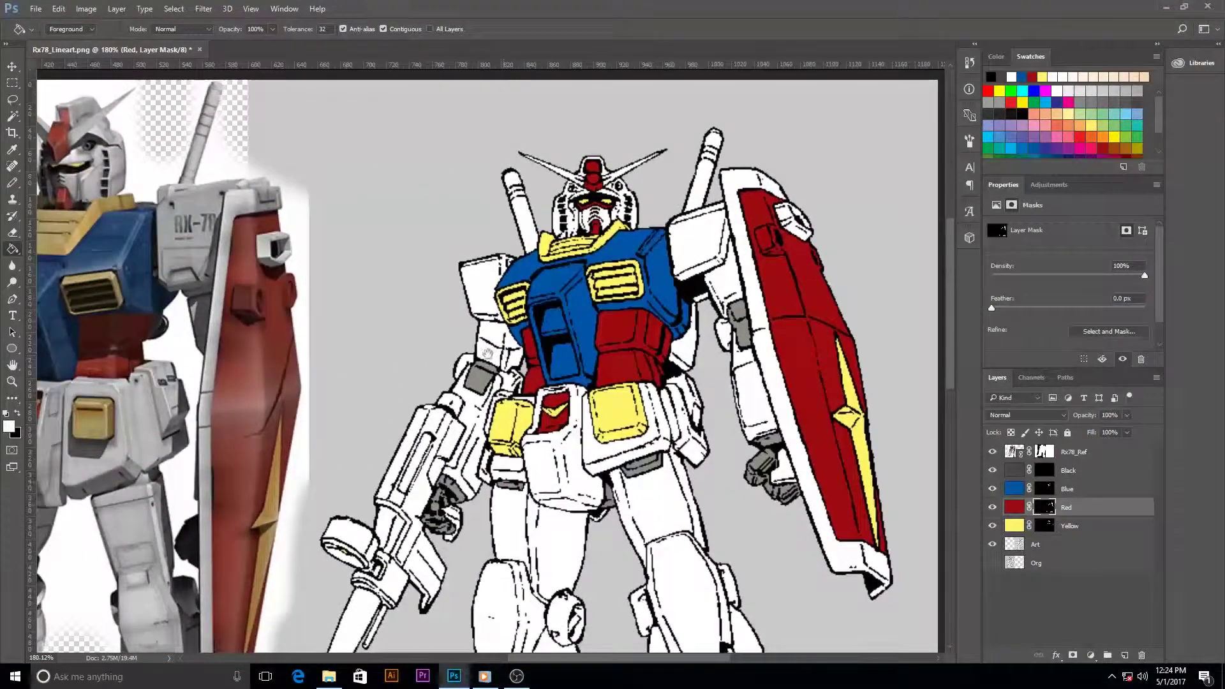
scroll(489, 353, "down", 2)
left_click_drag(408, 400, 501, 343)
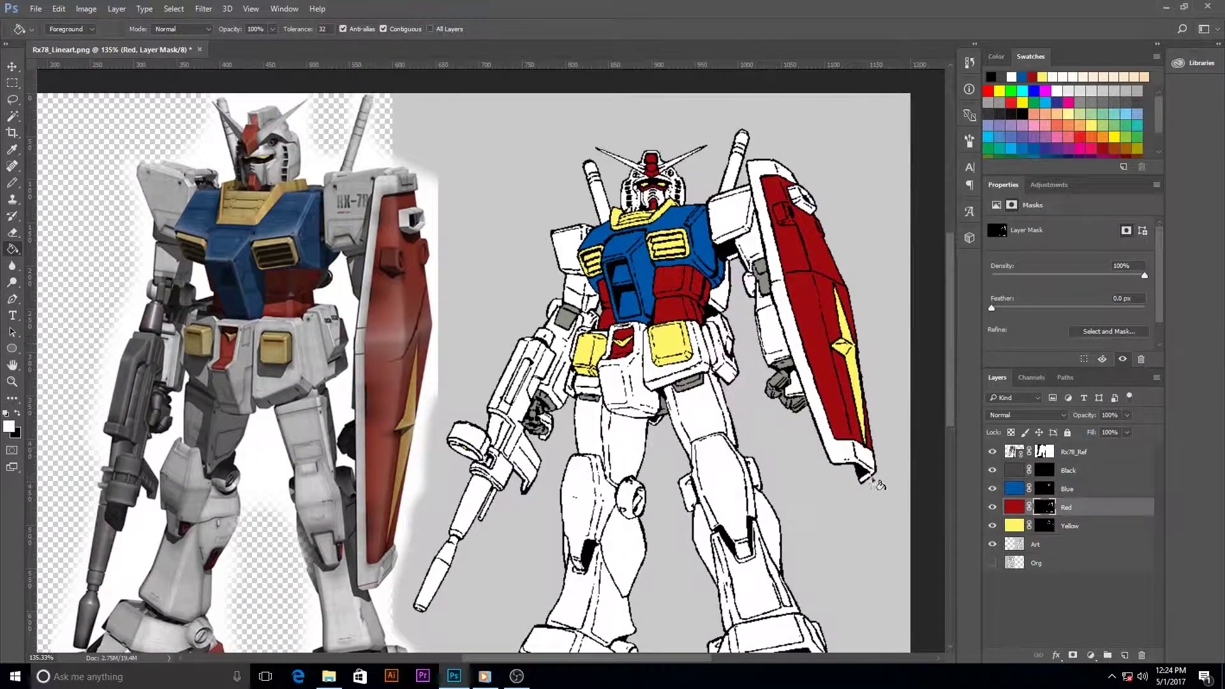
left_click(1045, 471)
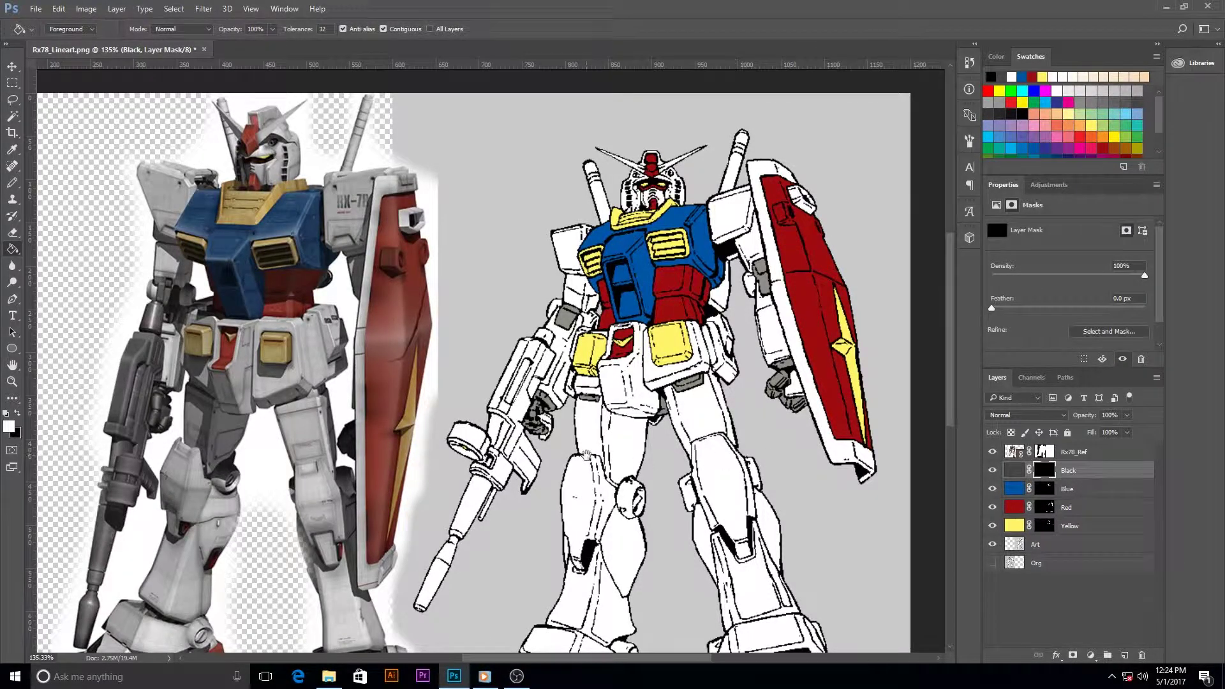
left_click_drag(586, 454, 650, 343)
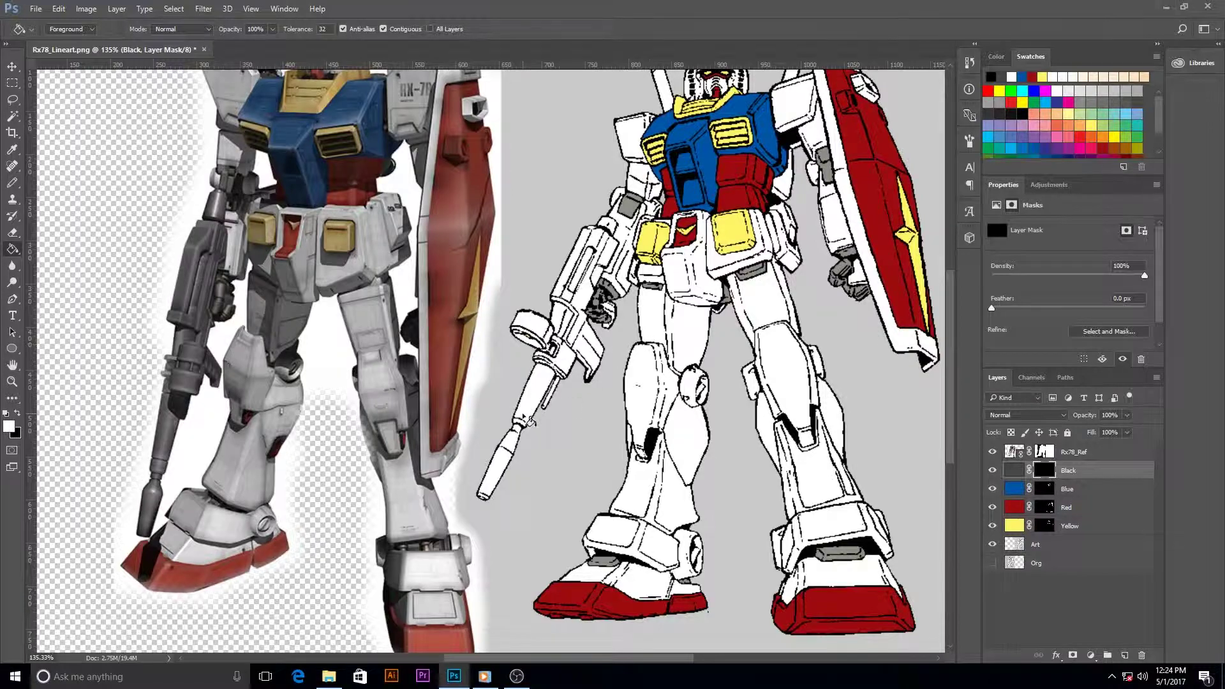
scroll(527, 418, "up", 3)
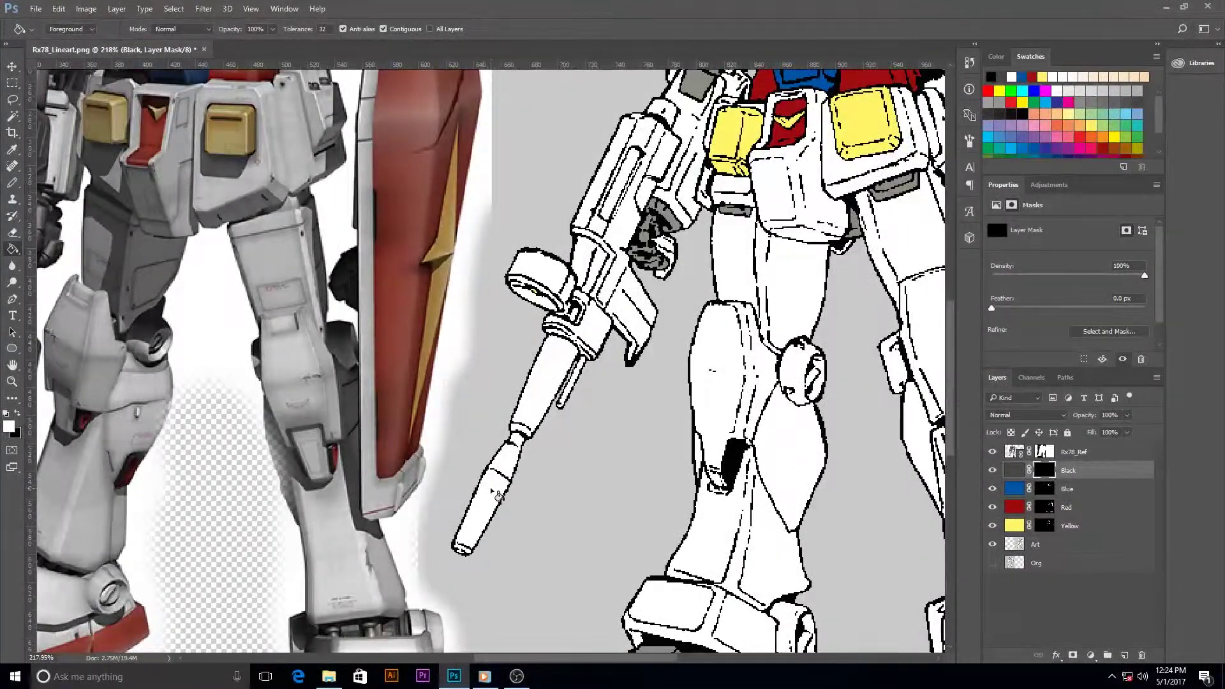
key("w")
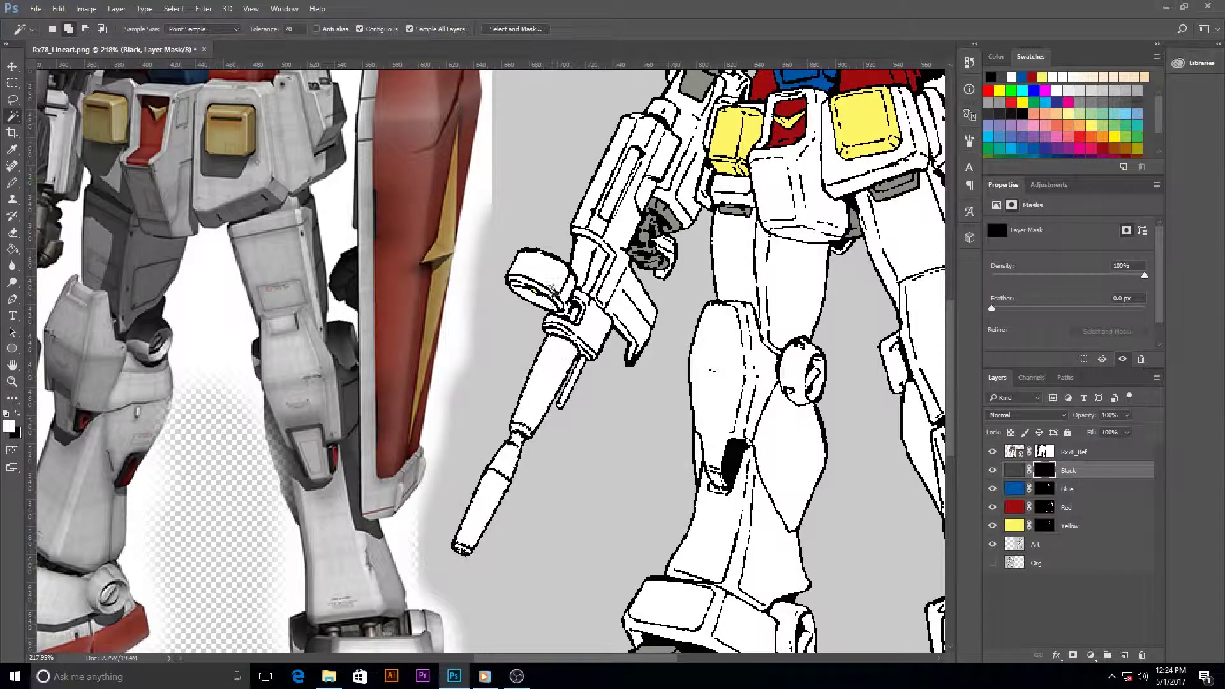
scroll(571, 348, "up", 2)
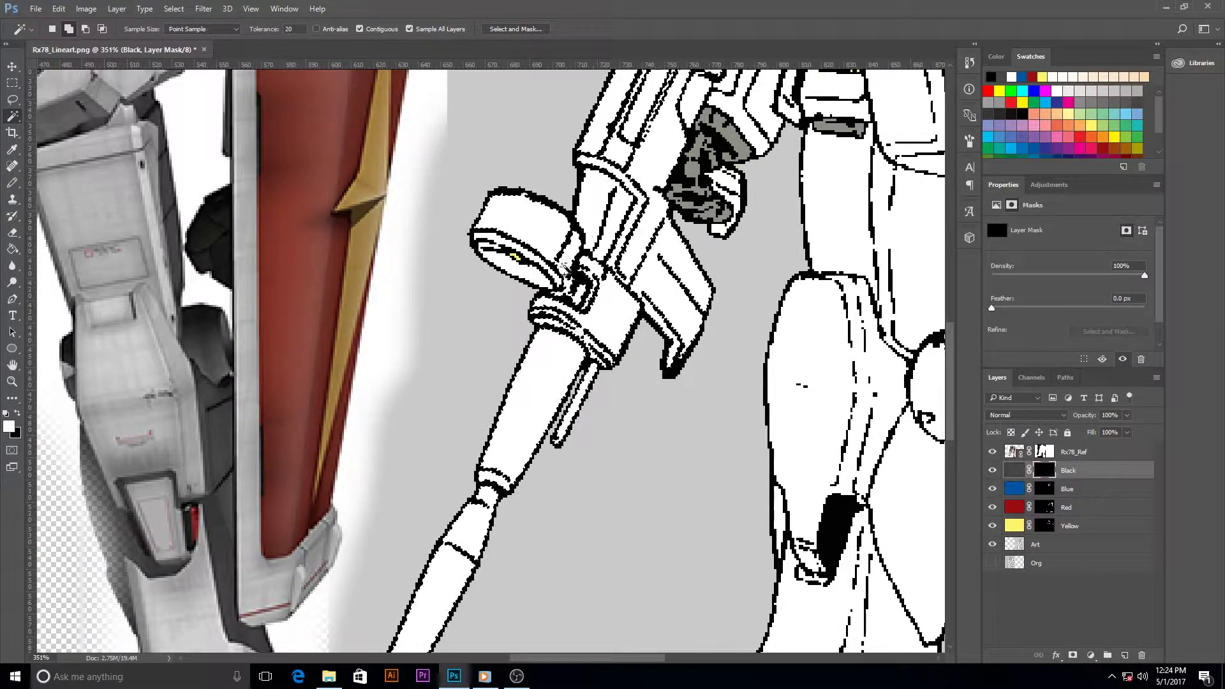
scroll(565, 268, "up", 3)
scroll(564, 268, "right", 2)
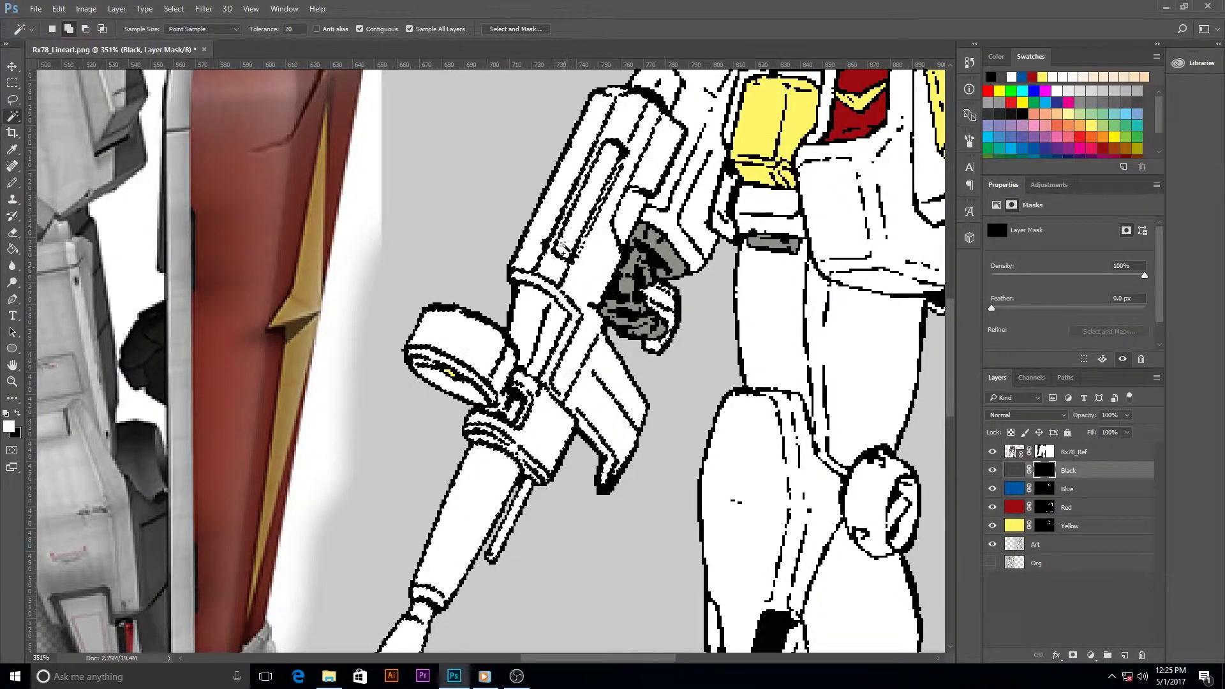
scroll(548, 361, "up", 3)
scroll(547, 360, "right", 1)
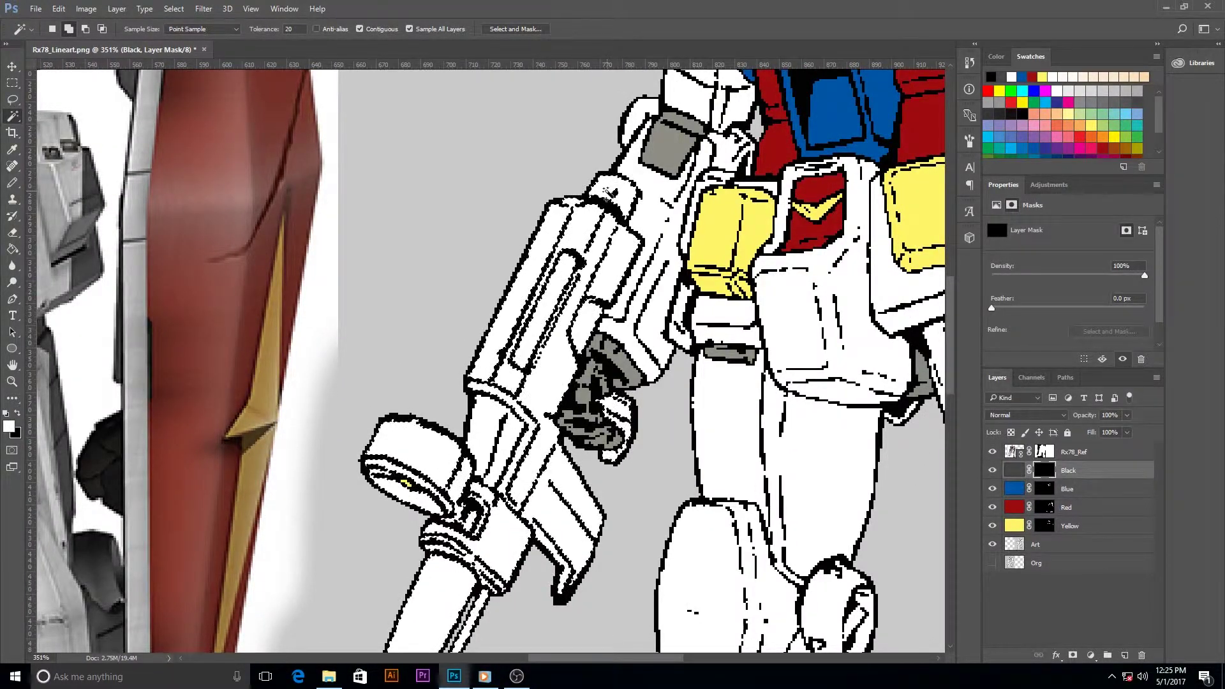
key("g")
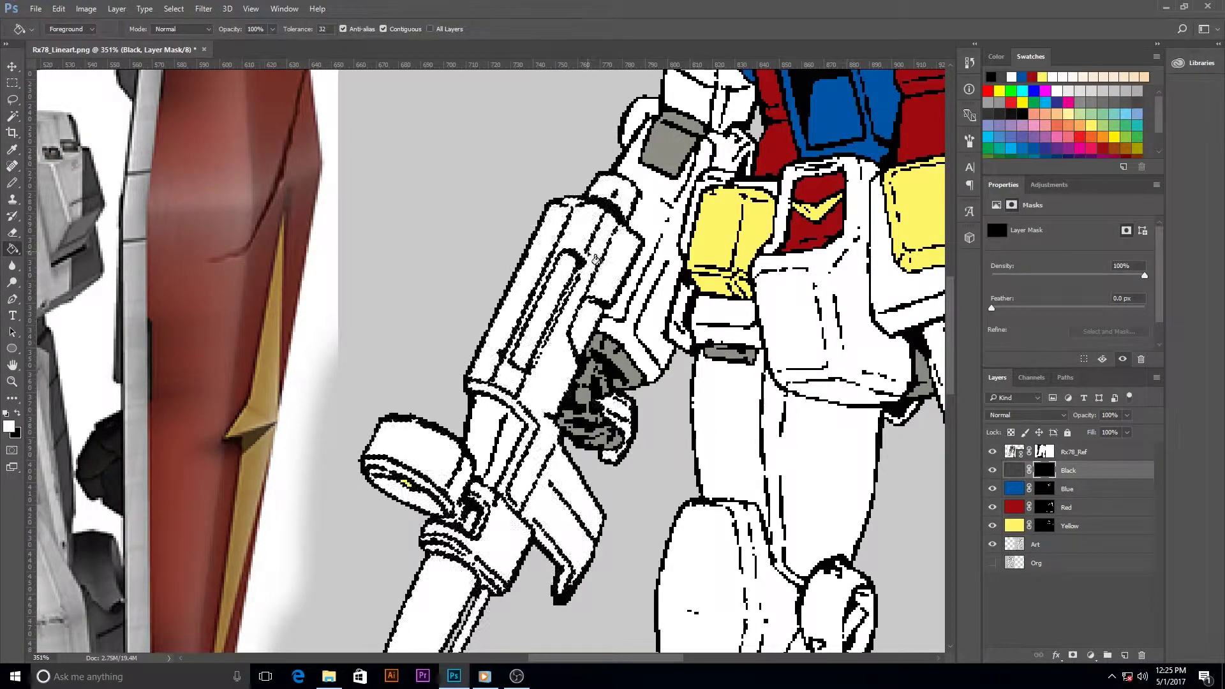
left_click(595, 259)
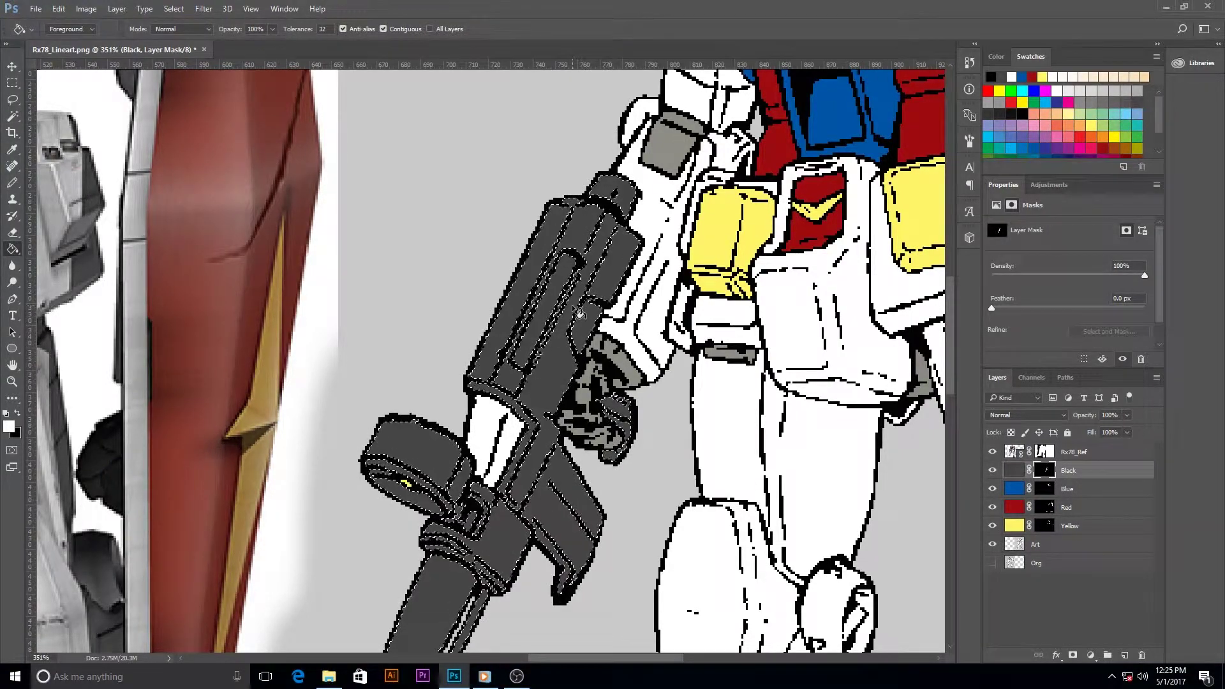
key("ctrl+d")
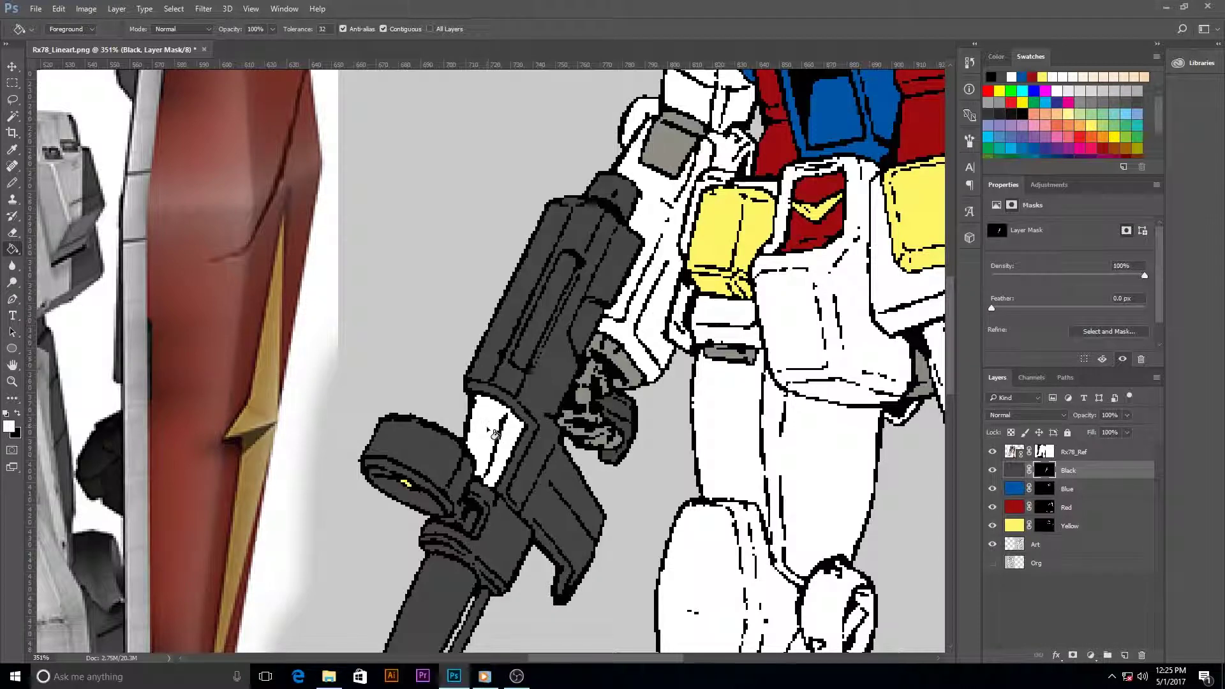
- Select the unfilled rifle section between the main body and the scope mount and fill it white on the Black layer's mask
key("w")
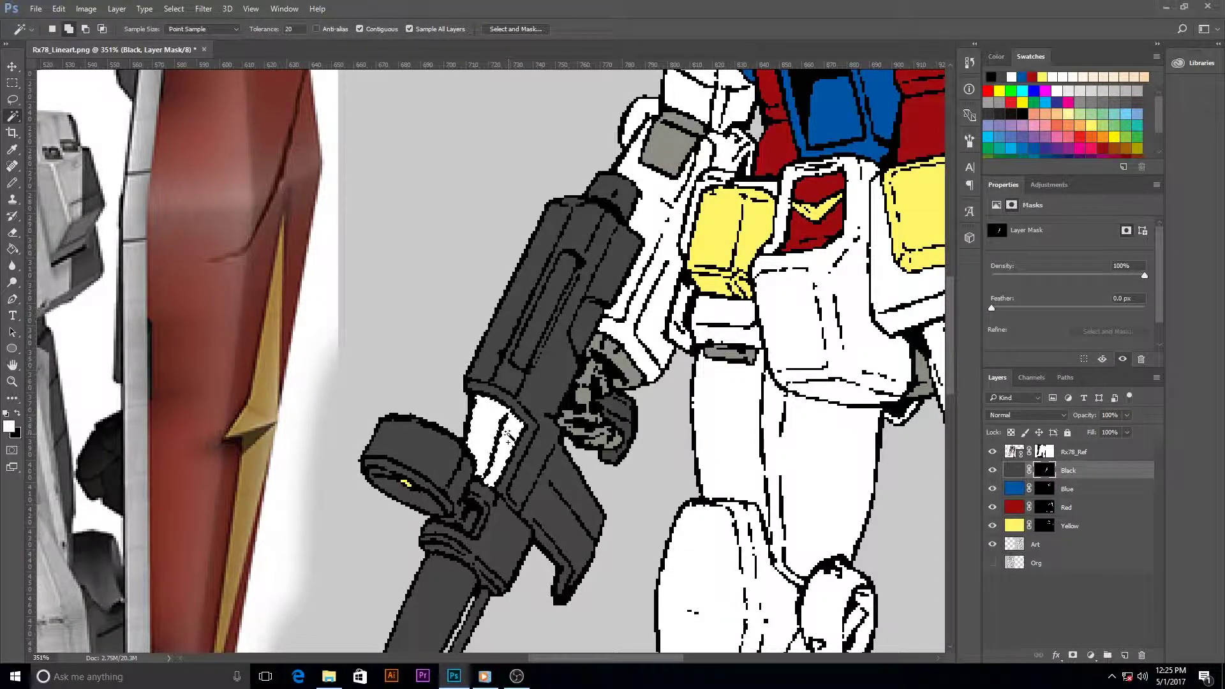
key("g")
left_click(499, 440)
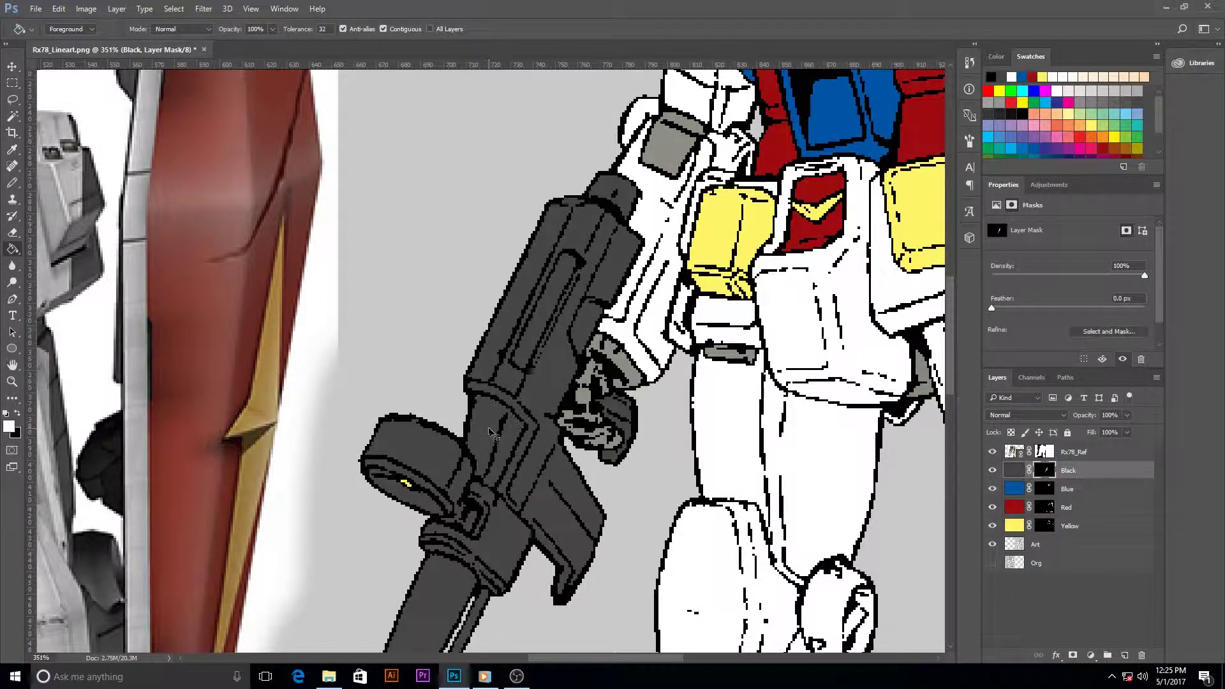
- Hide the Rx78_Ref layer and show the Org layer to compare the original line art with the coloured version
scroll(491, 434, "down", 5)
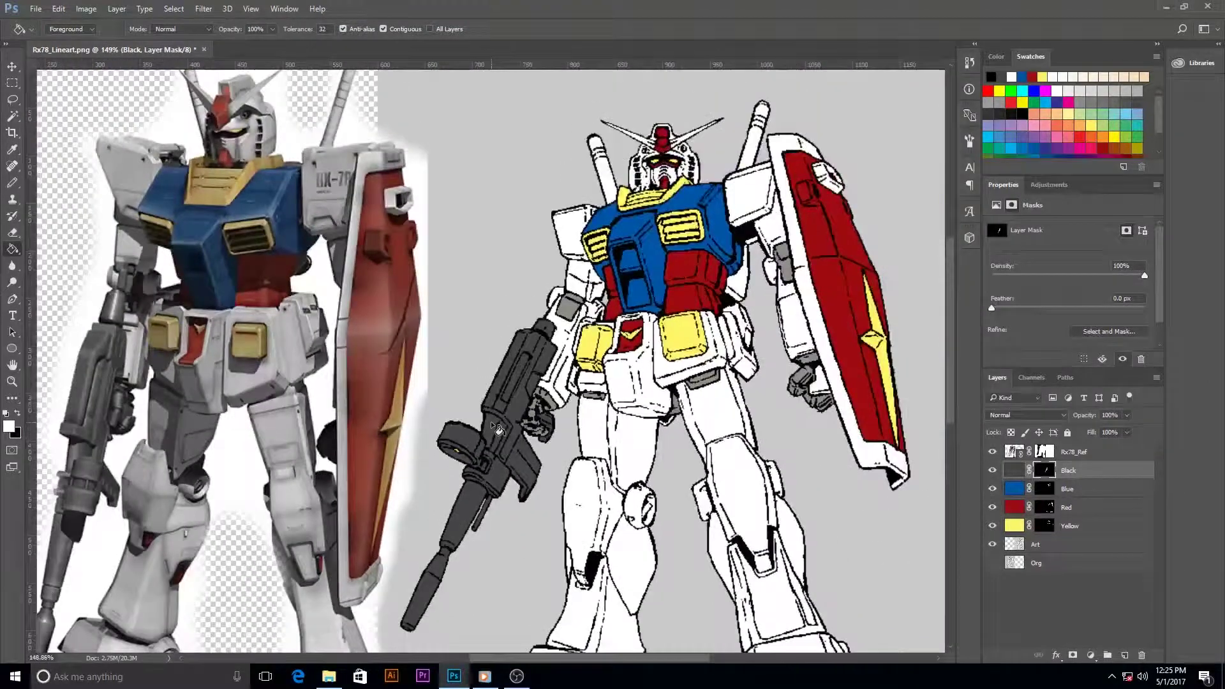
scroll(498, 428, "down", 2)
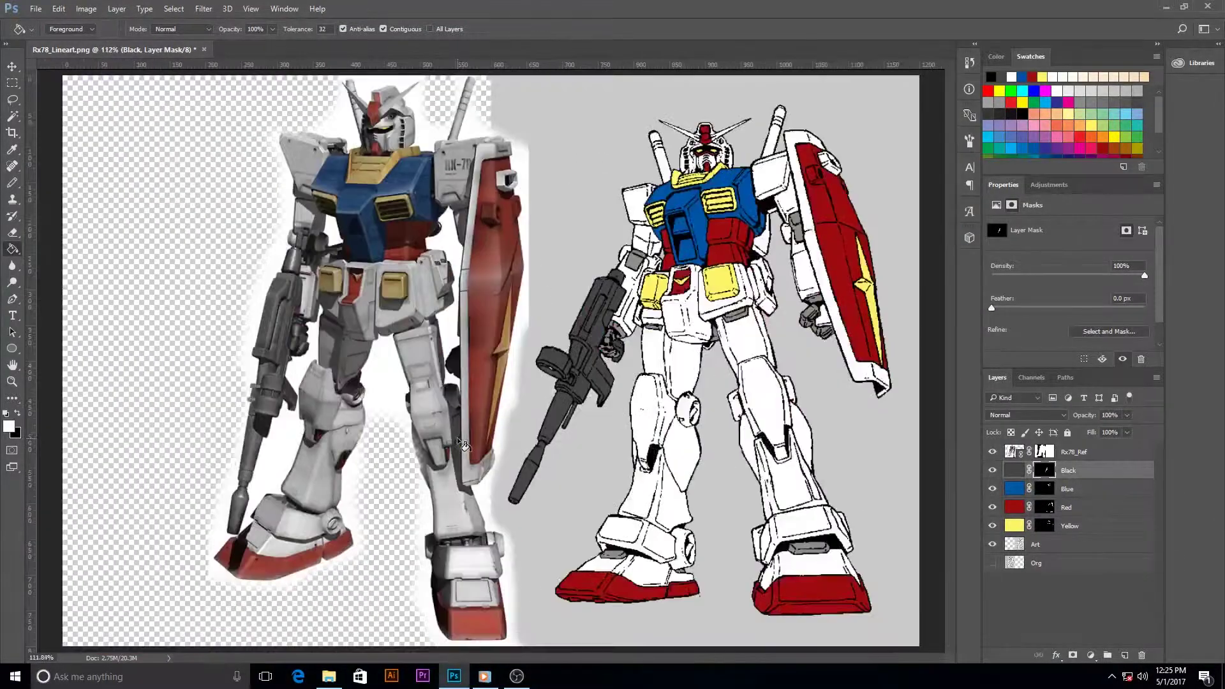
scroll(462, 443, "down", 1)
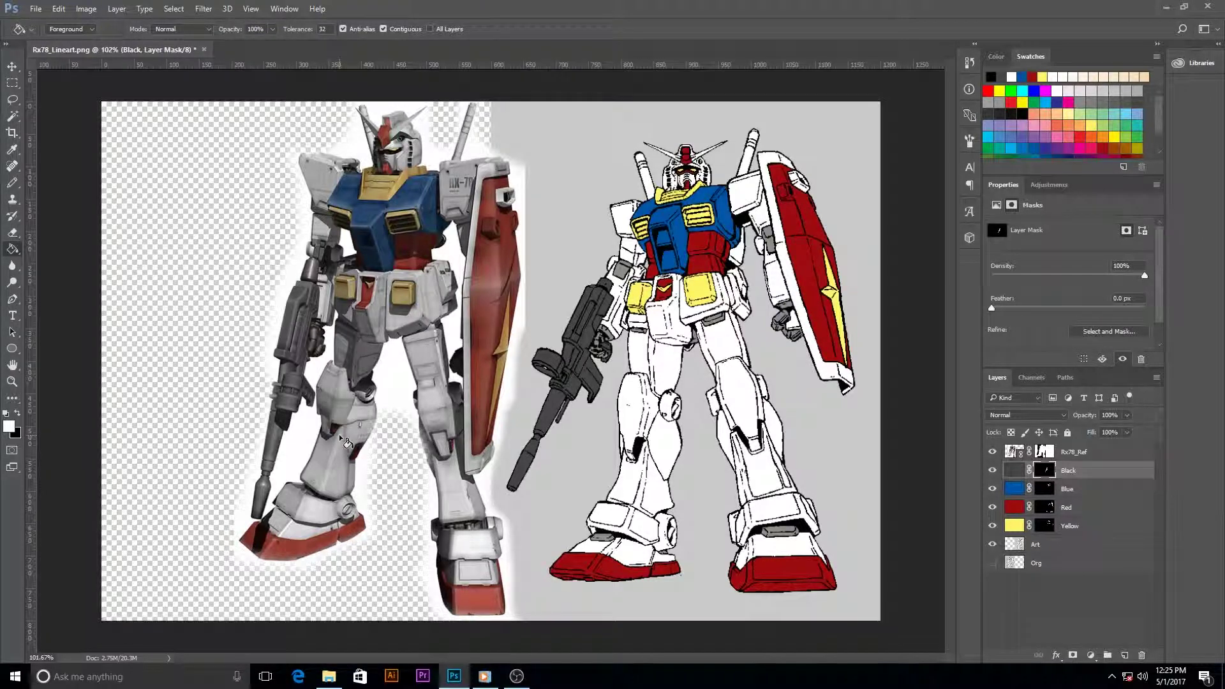
left_click(993, 452)
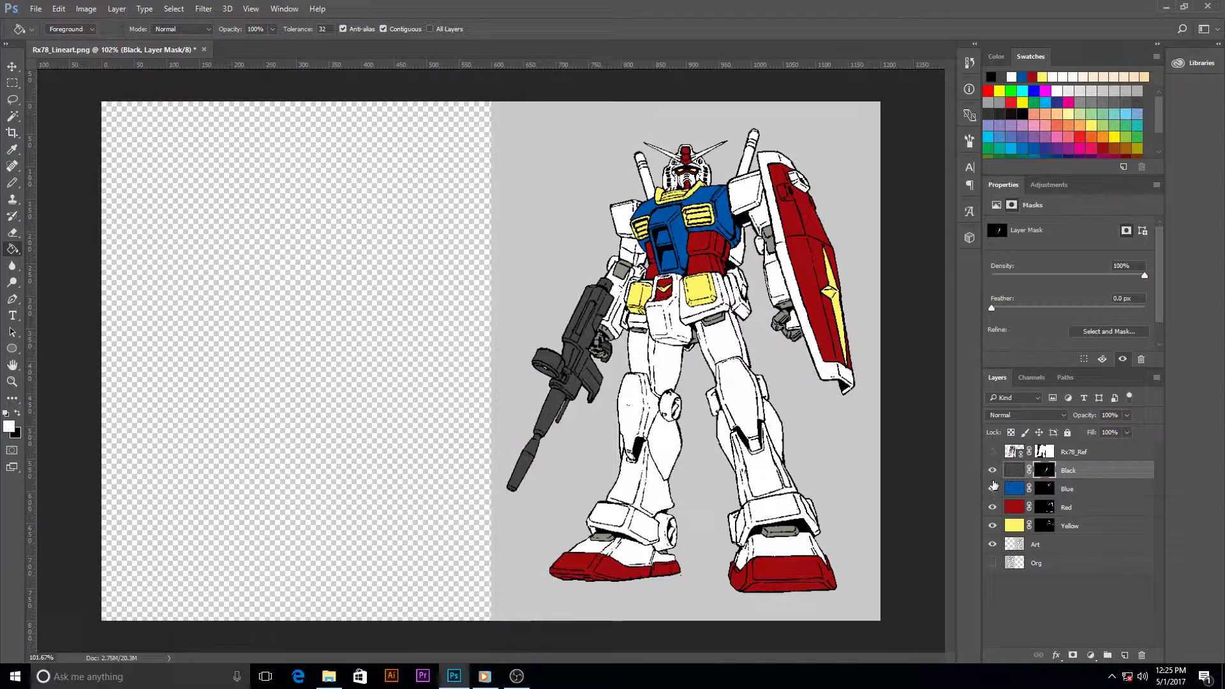
left_click(993, 563)
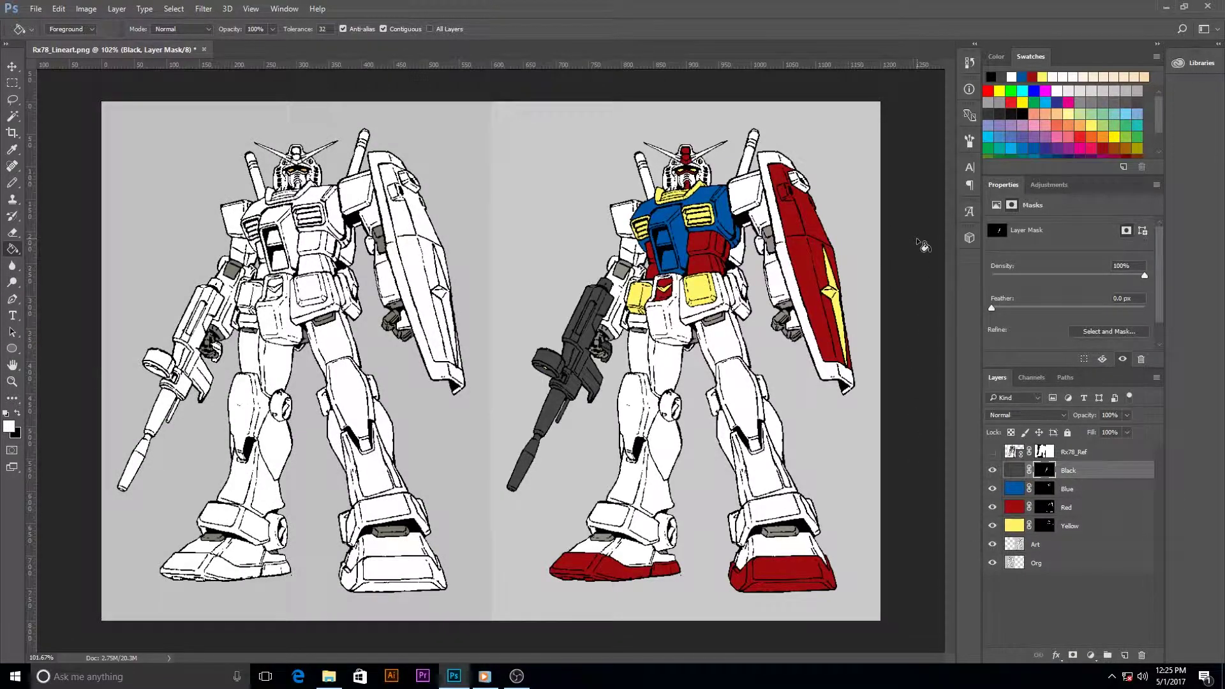